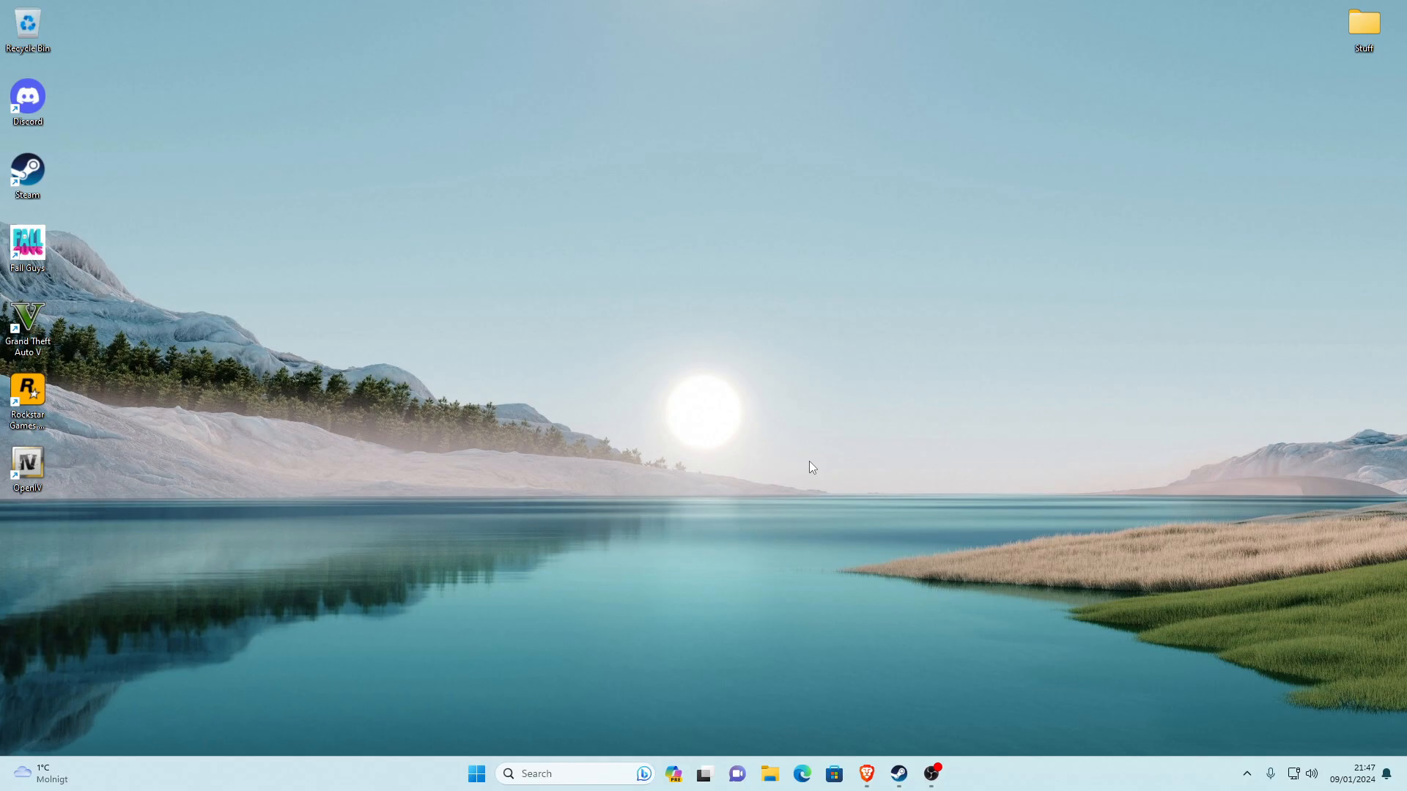
Switch to Steam, browse Grand Theft Auto V's local files from the library, and maximize the game folder window with Steam minimized
click(899, 774)
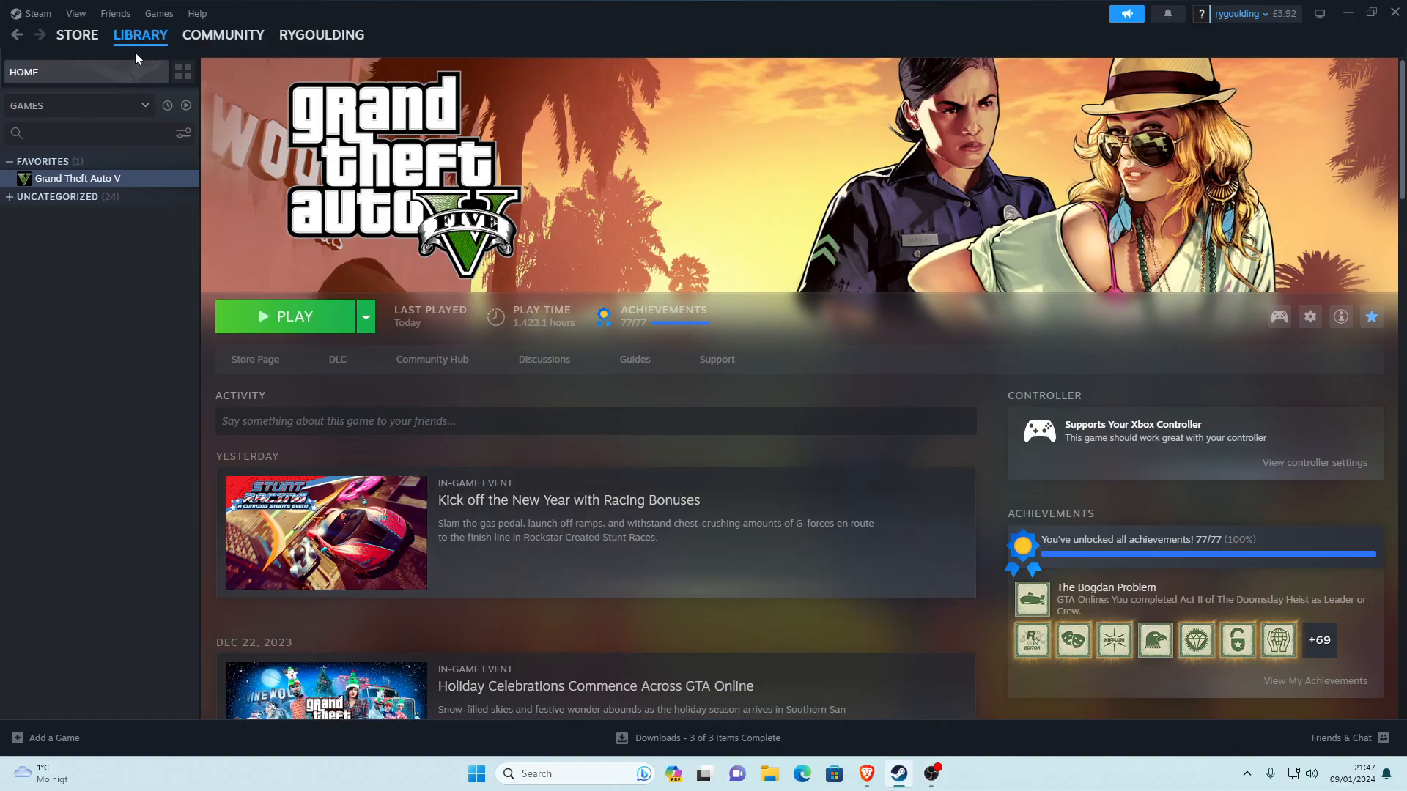
mouse_move(141, 35)
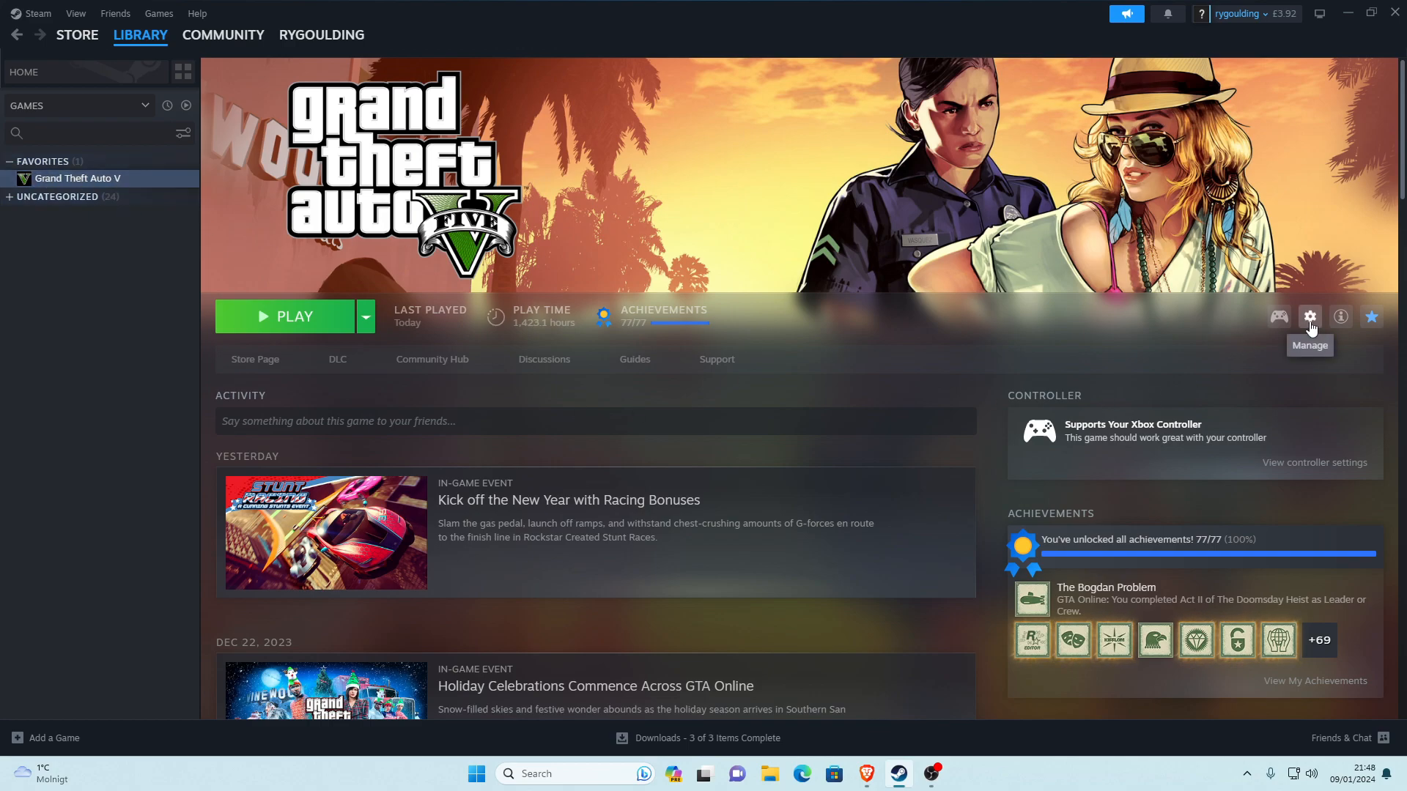
click(1311, 326)
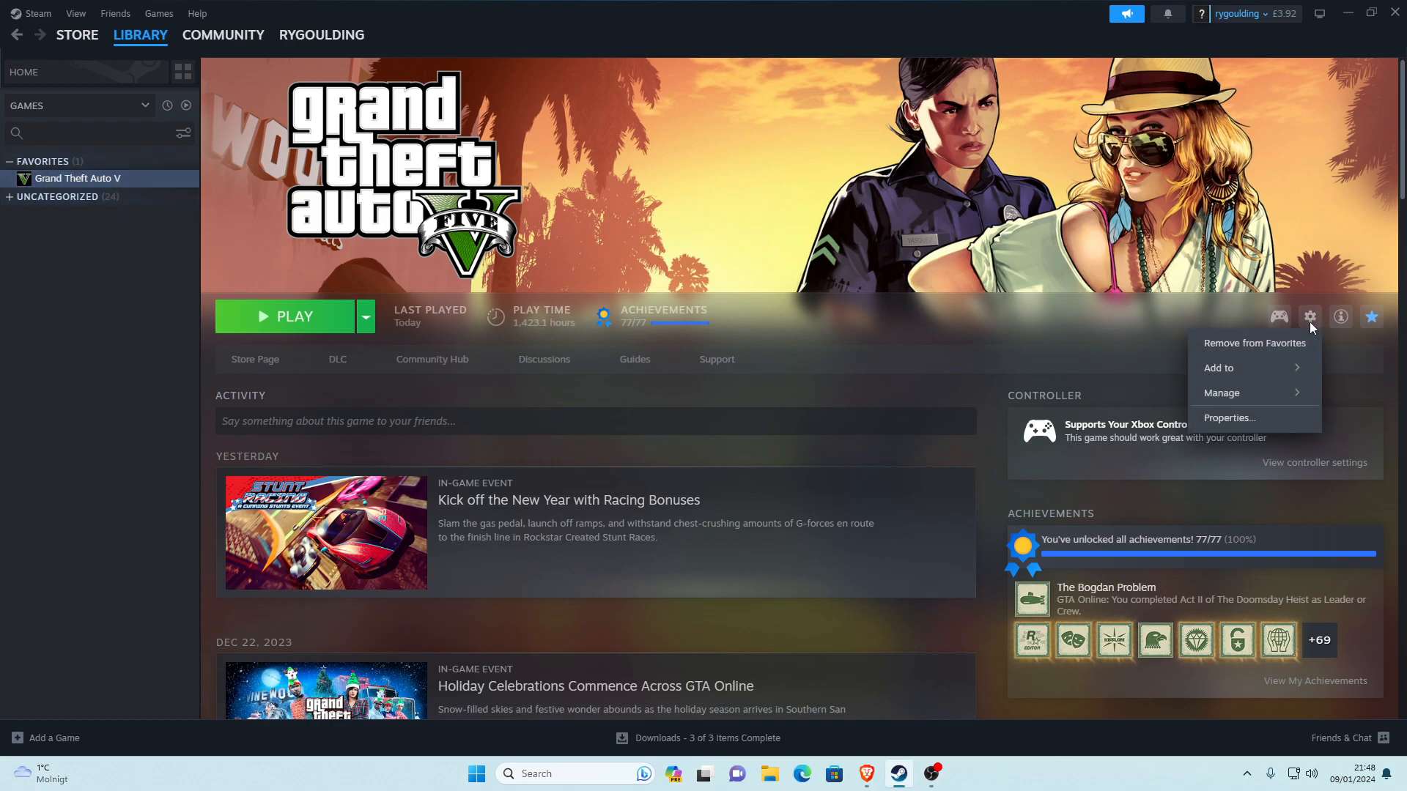
mouse_move(1216, 394)
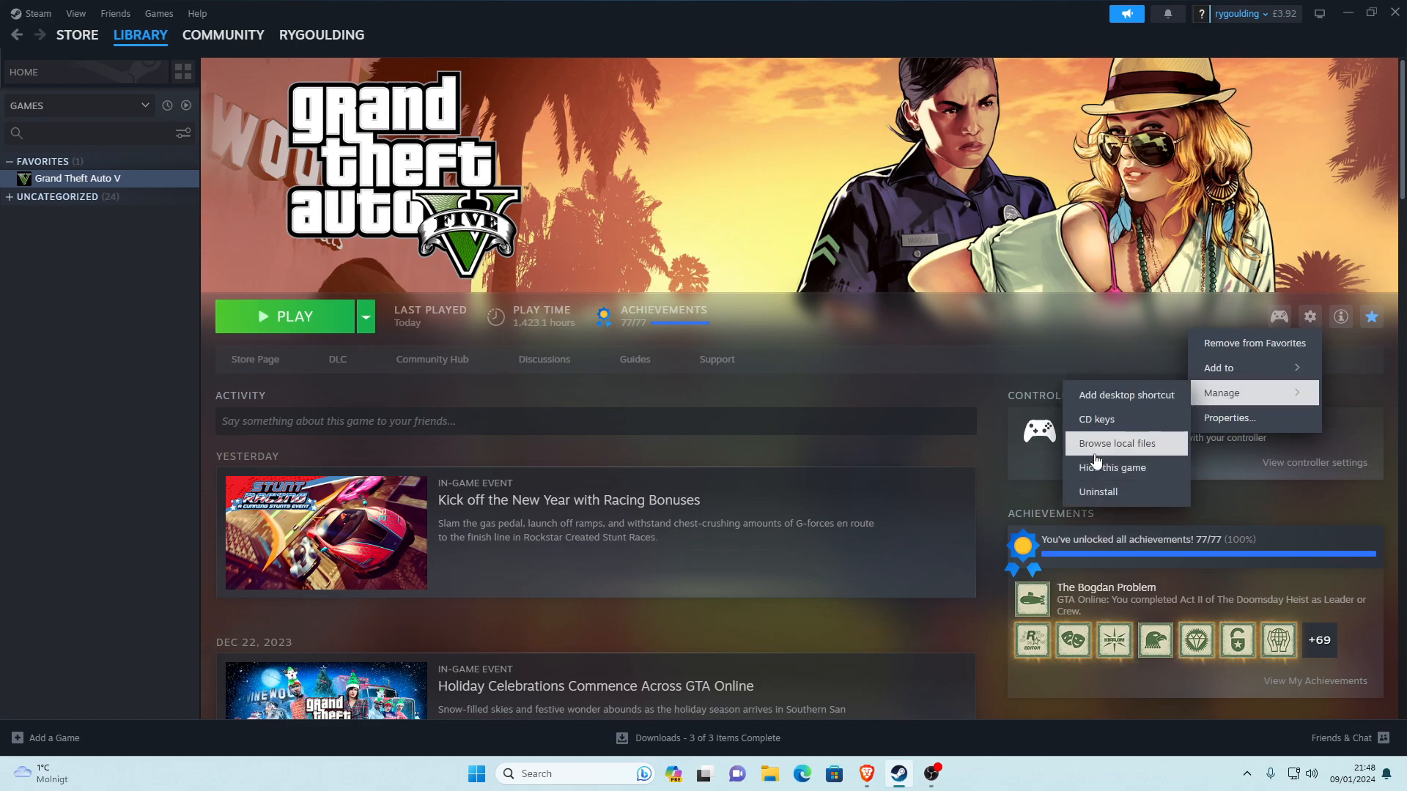
click(1113, 455)
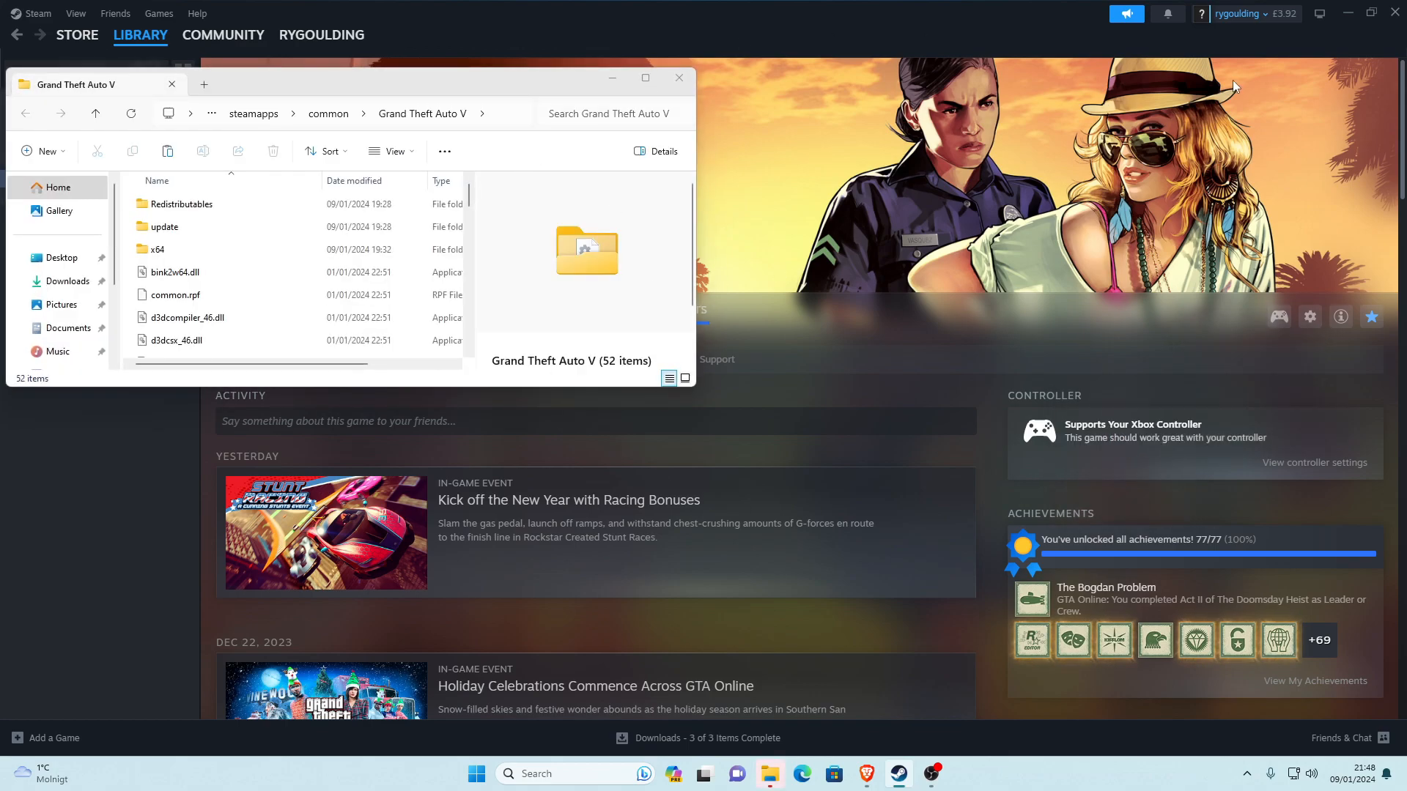
click(1349, 16)
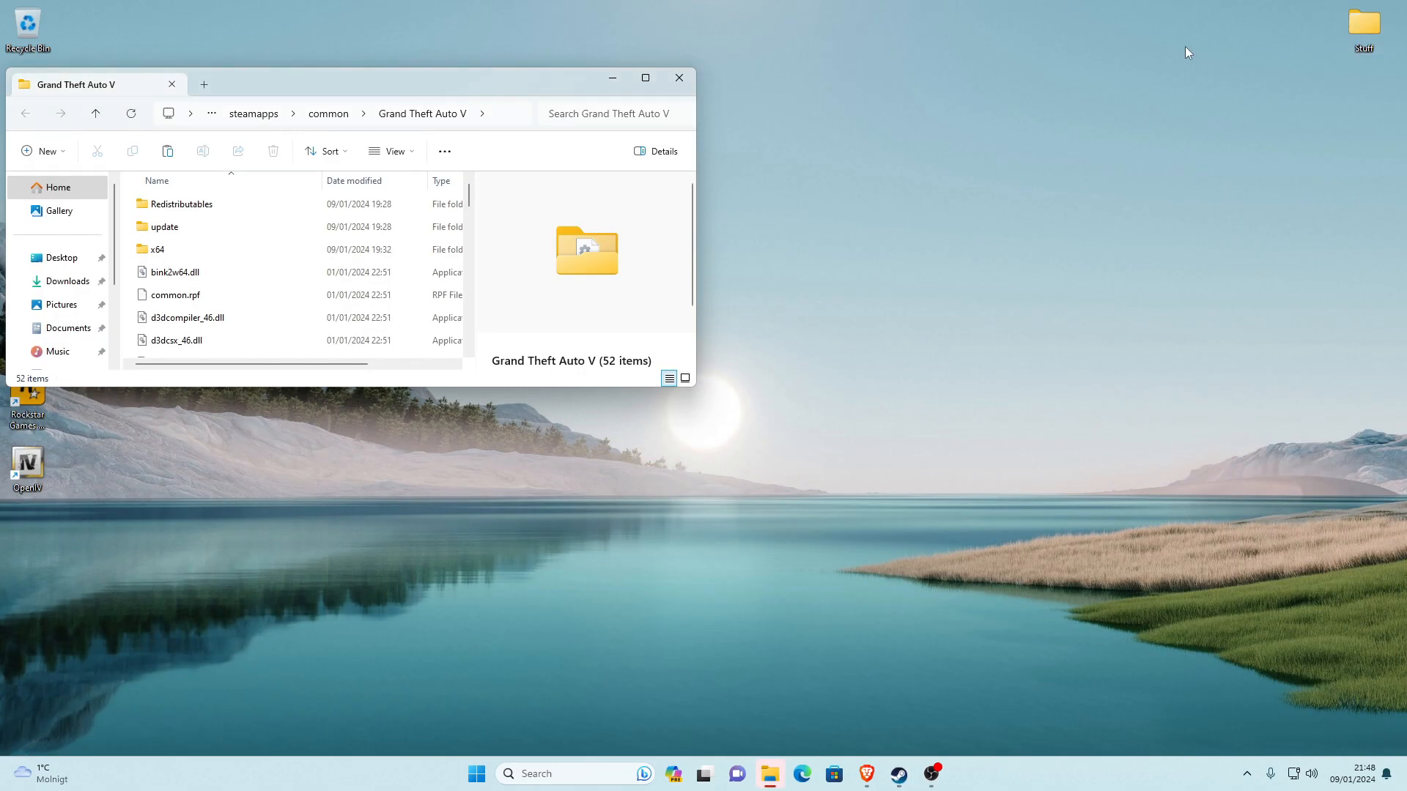
click(647, 83)
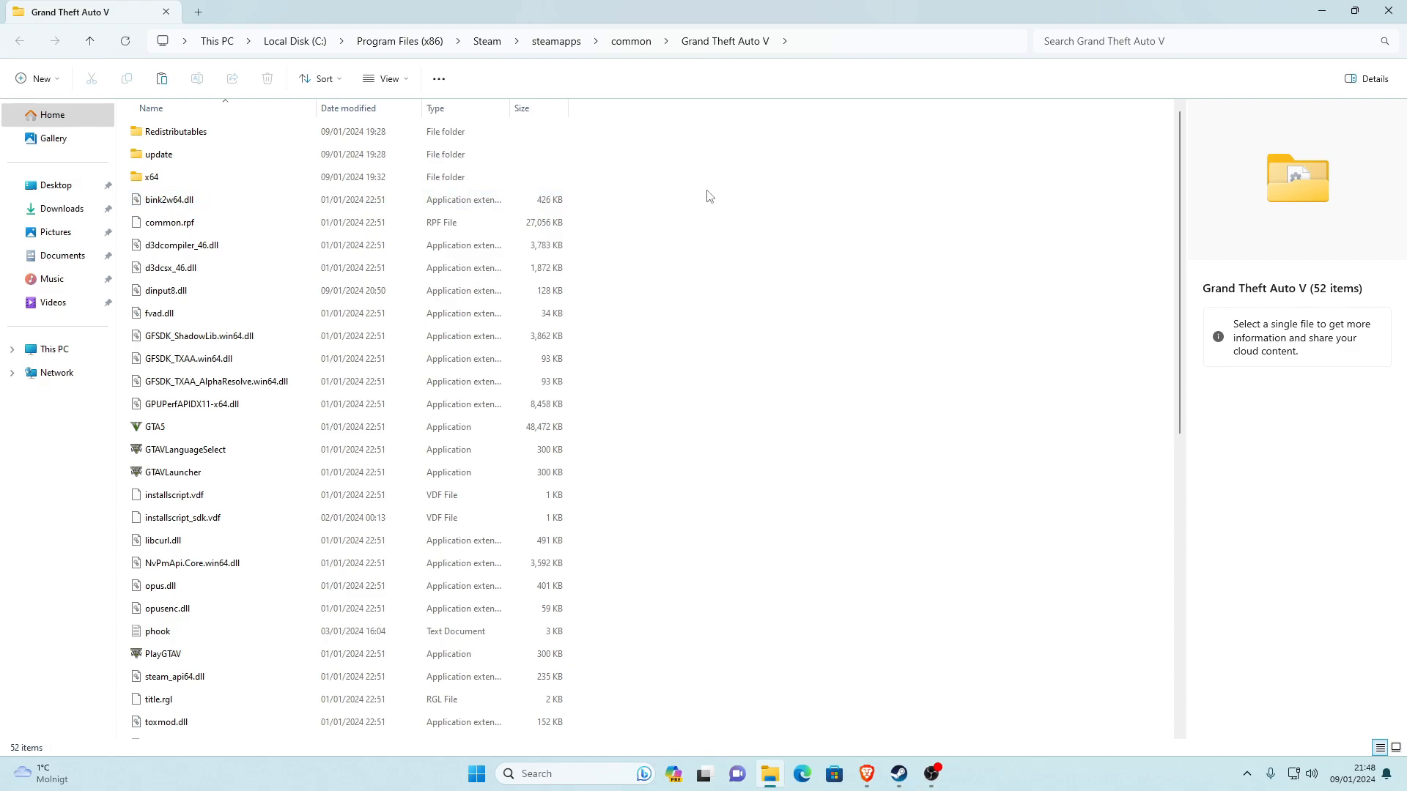
Go up to the common folder and copy the Grand Theft Auto V folder to the clipboard
click(631, 41)
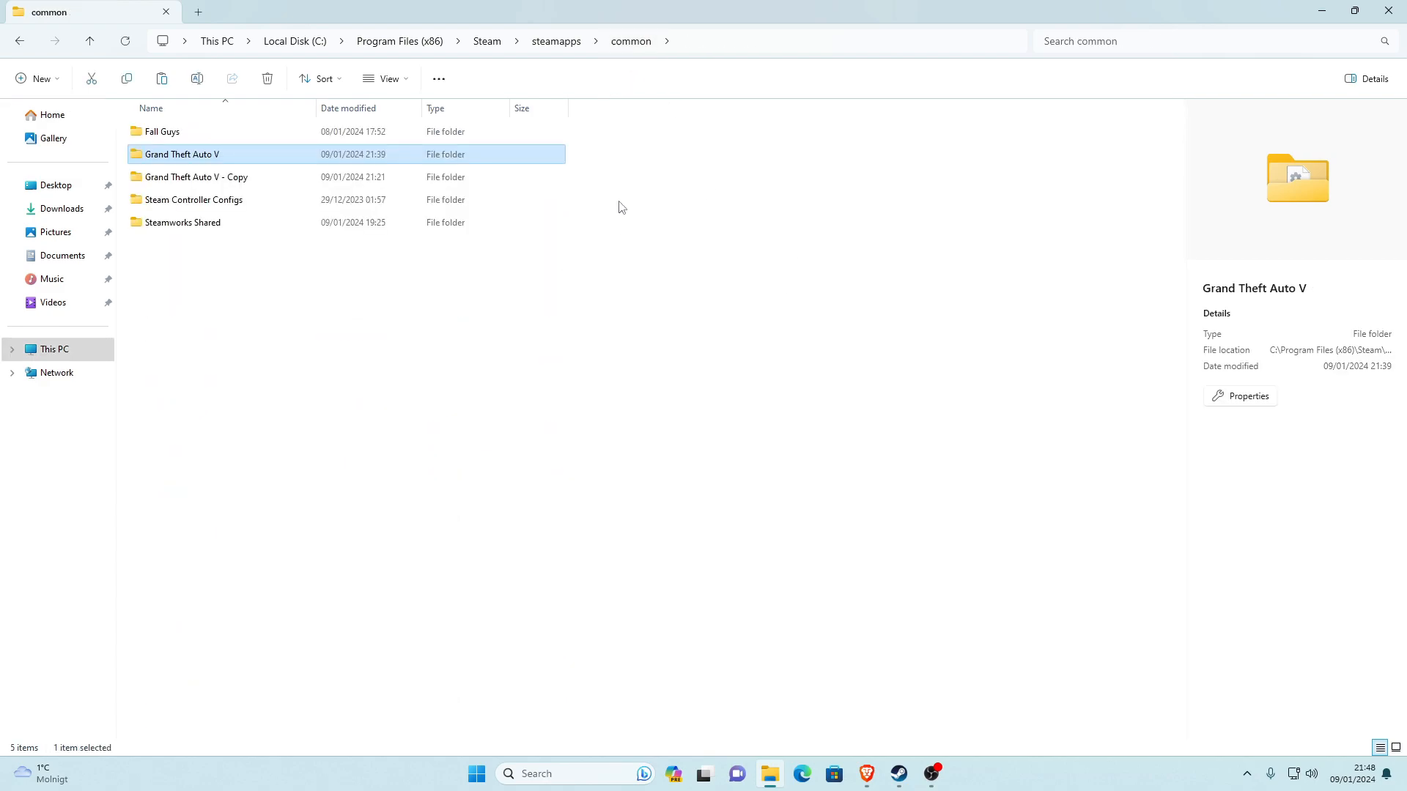
click(506, 282)
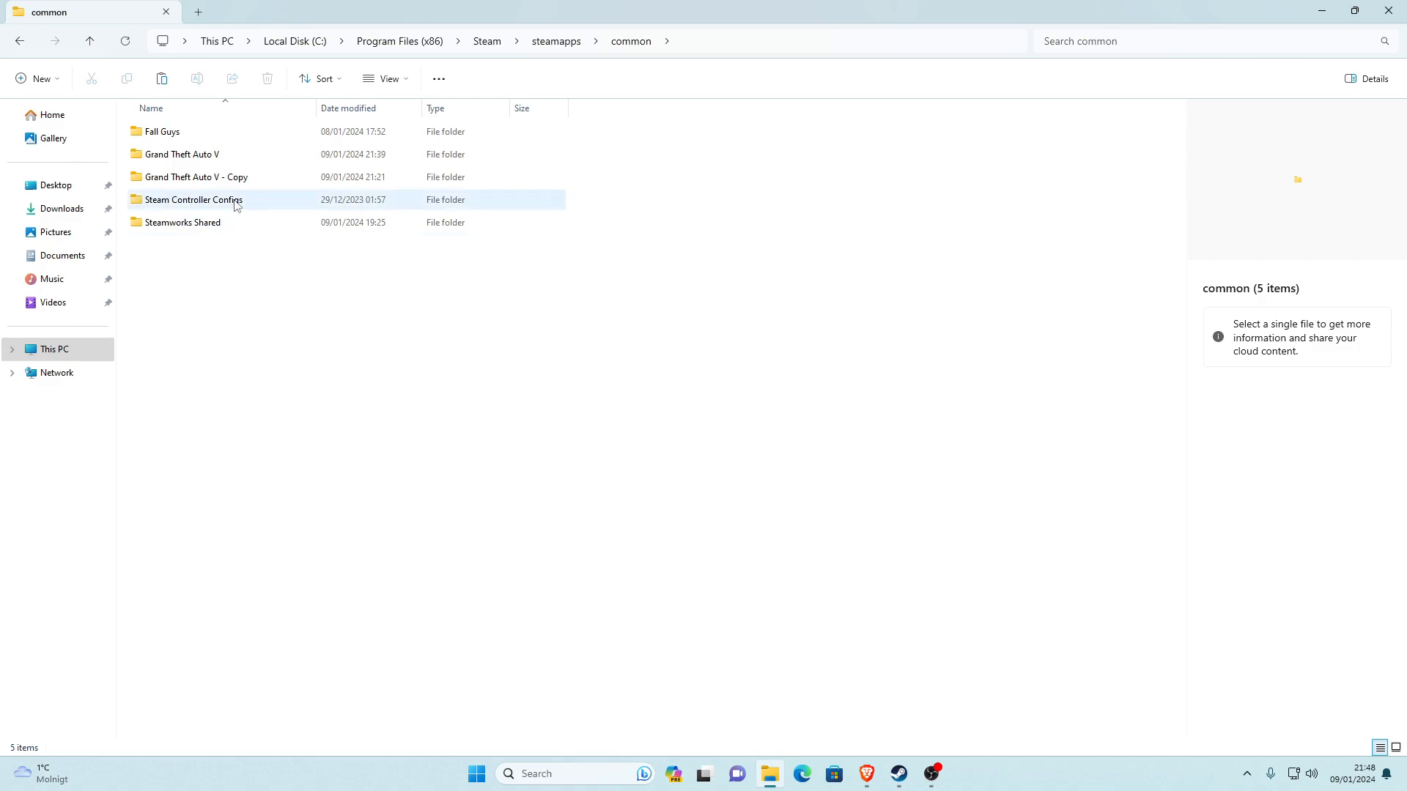
click(187, 163)
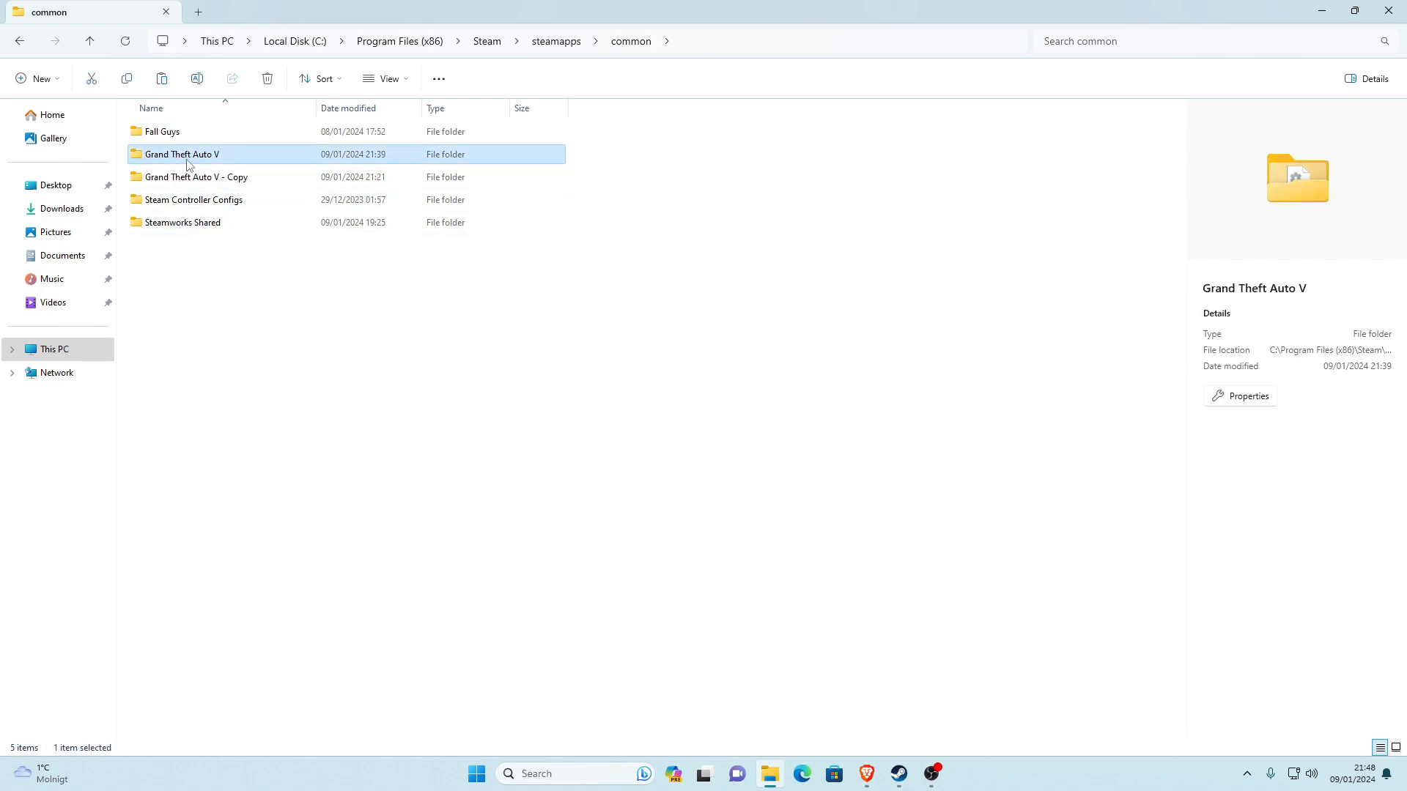
right_click(188, 164)
click(255, 456)
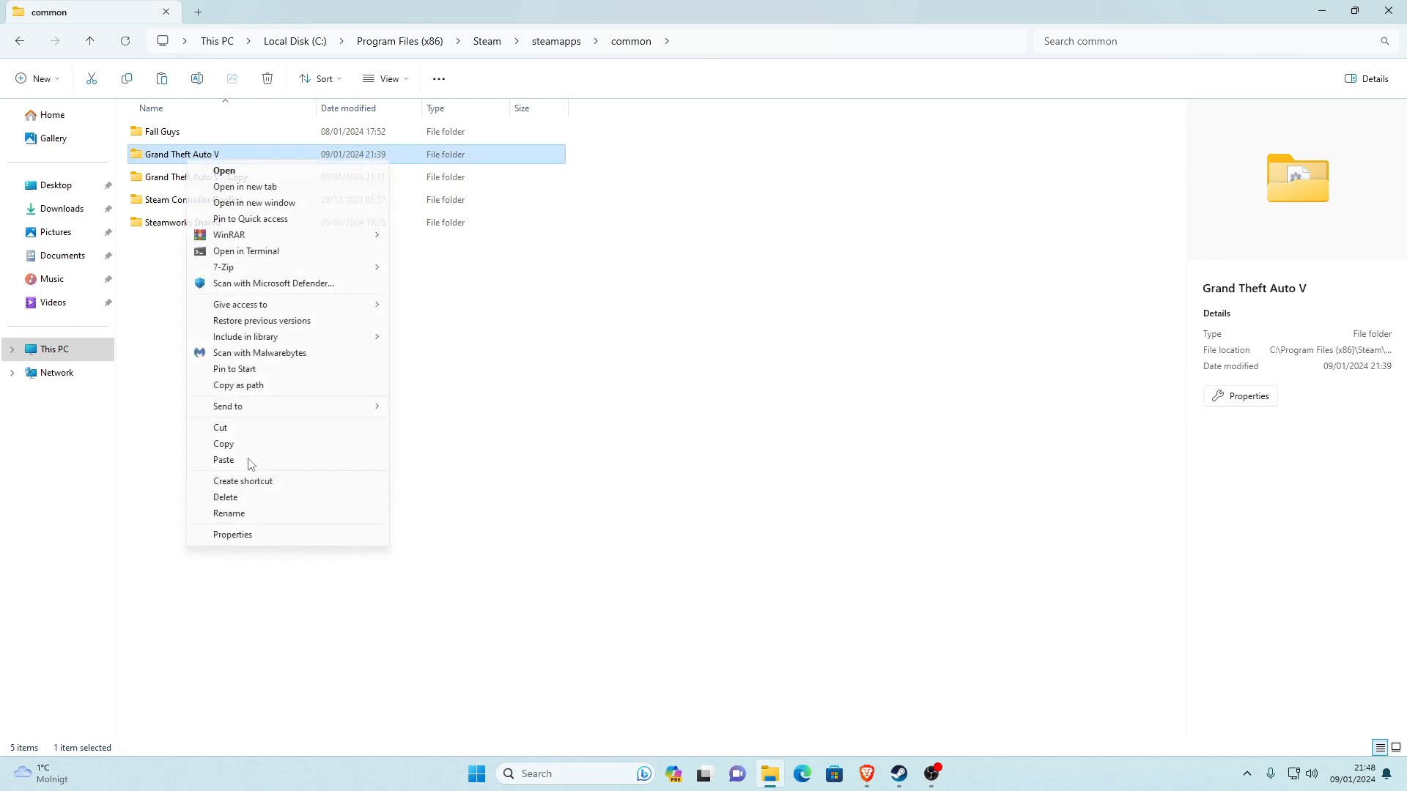
click(233, 444)
click(265, 425)
right_click(212, 397)
click(285, 624)
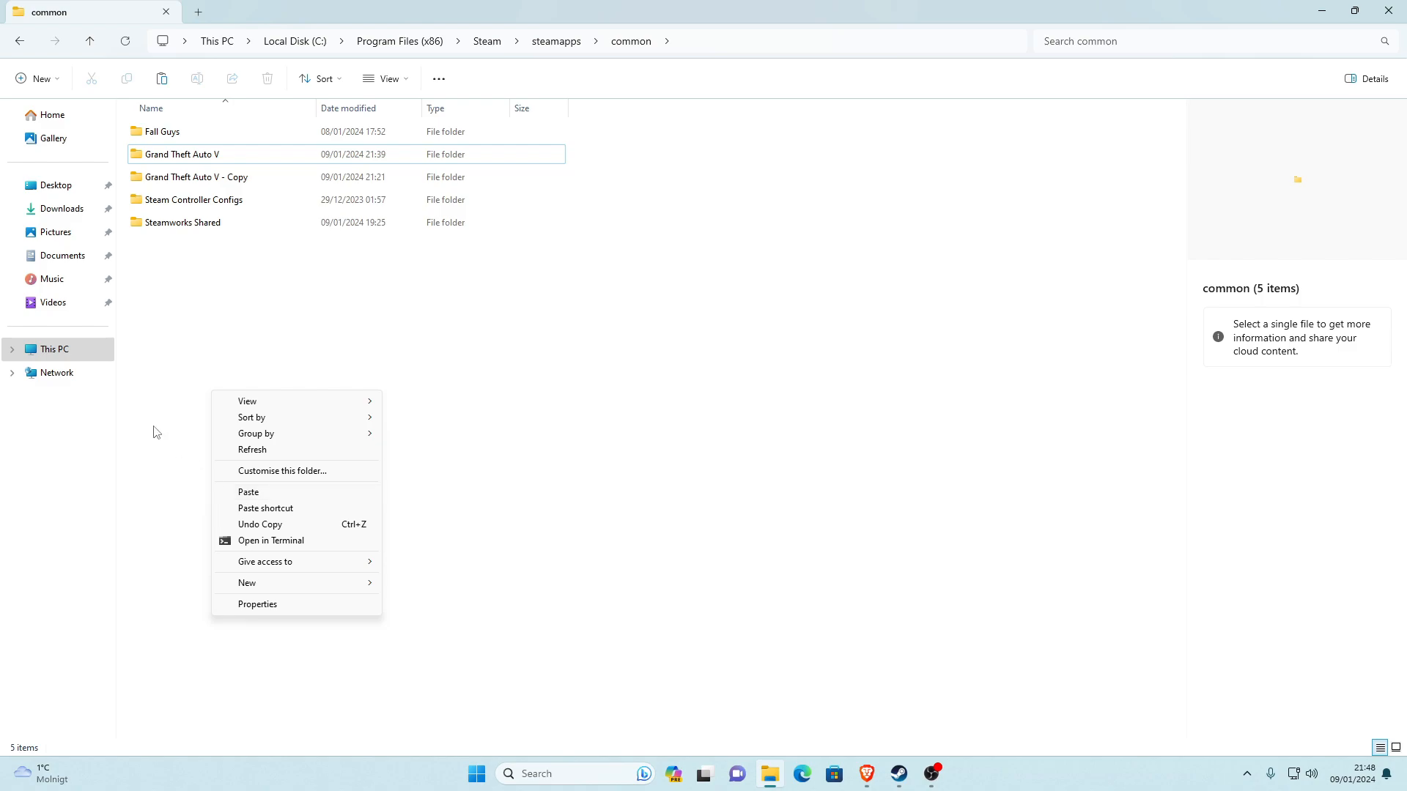
click(169, 413)
click(123, 45)
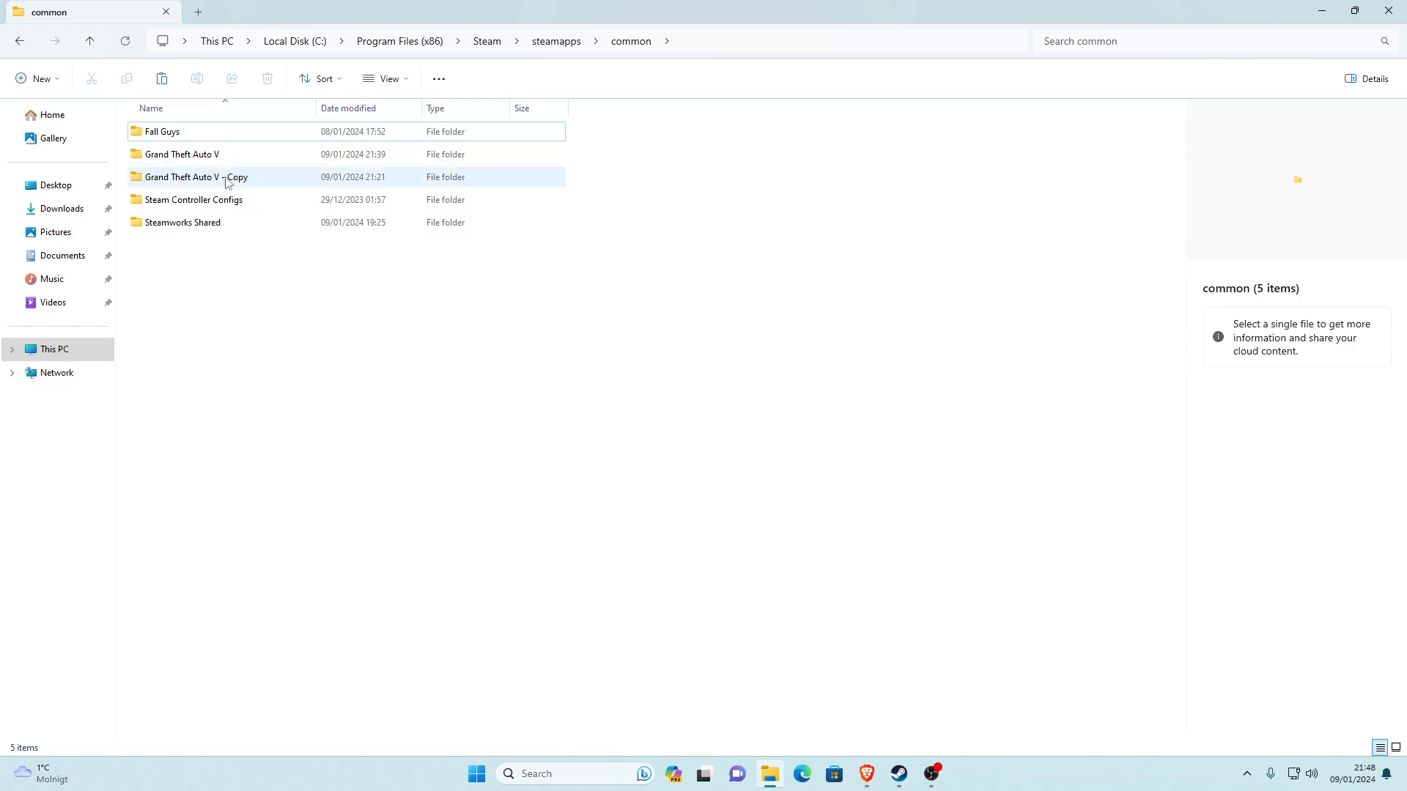
mouse_move(230, 183)
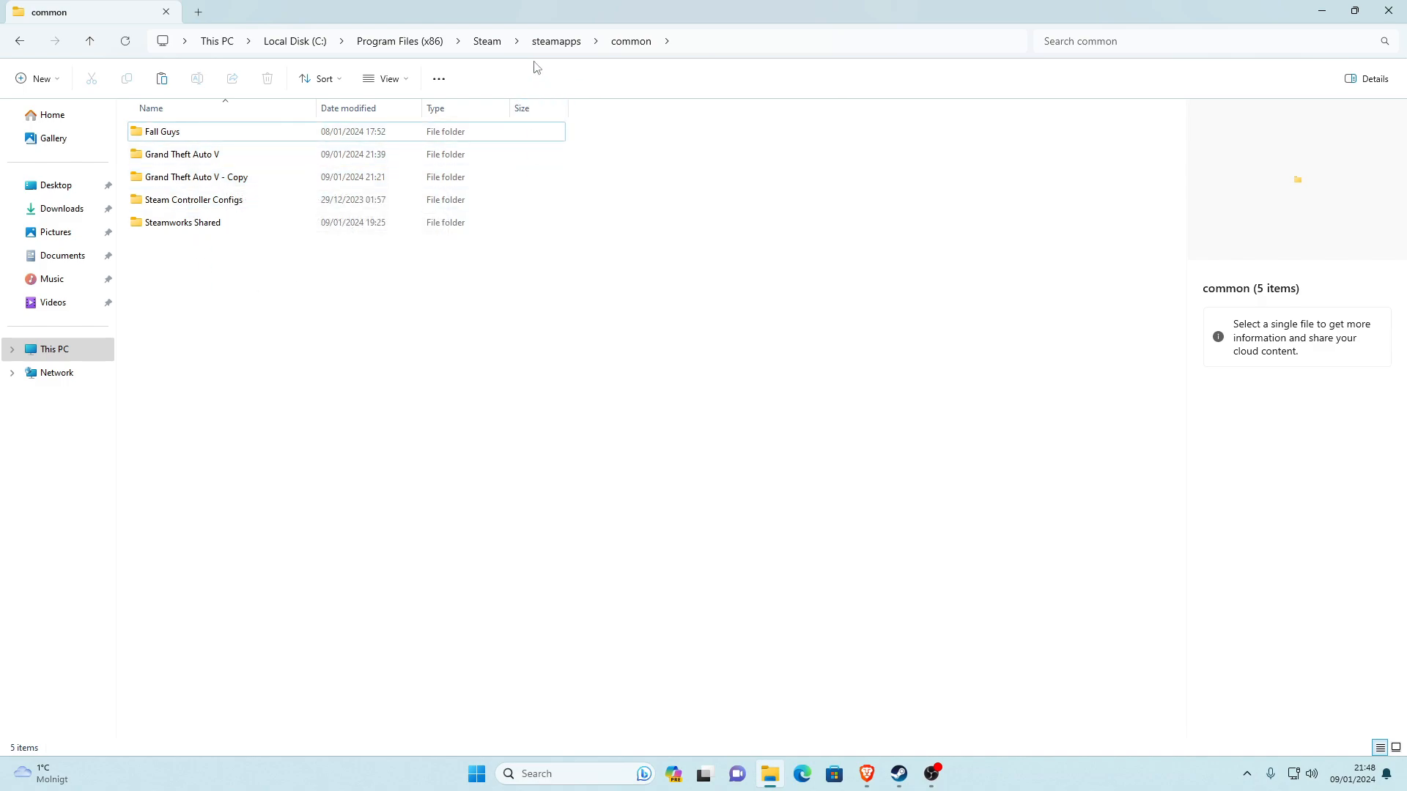
Go up to the steamapps folder and pin its common folder to quick access
click(554, 44)
drag(154, 143, 50, 206)
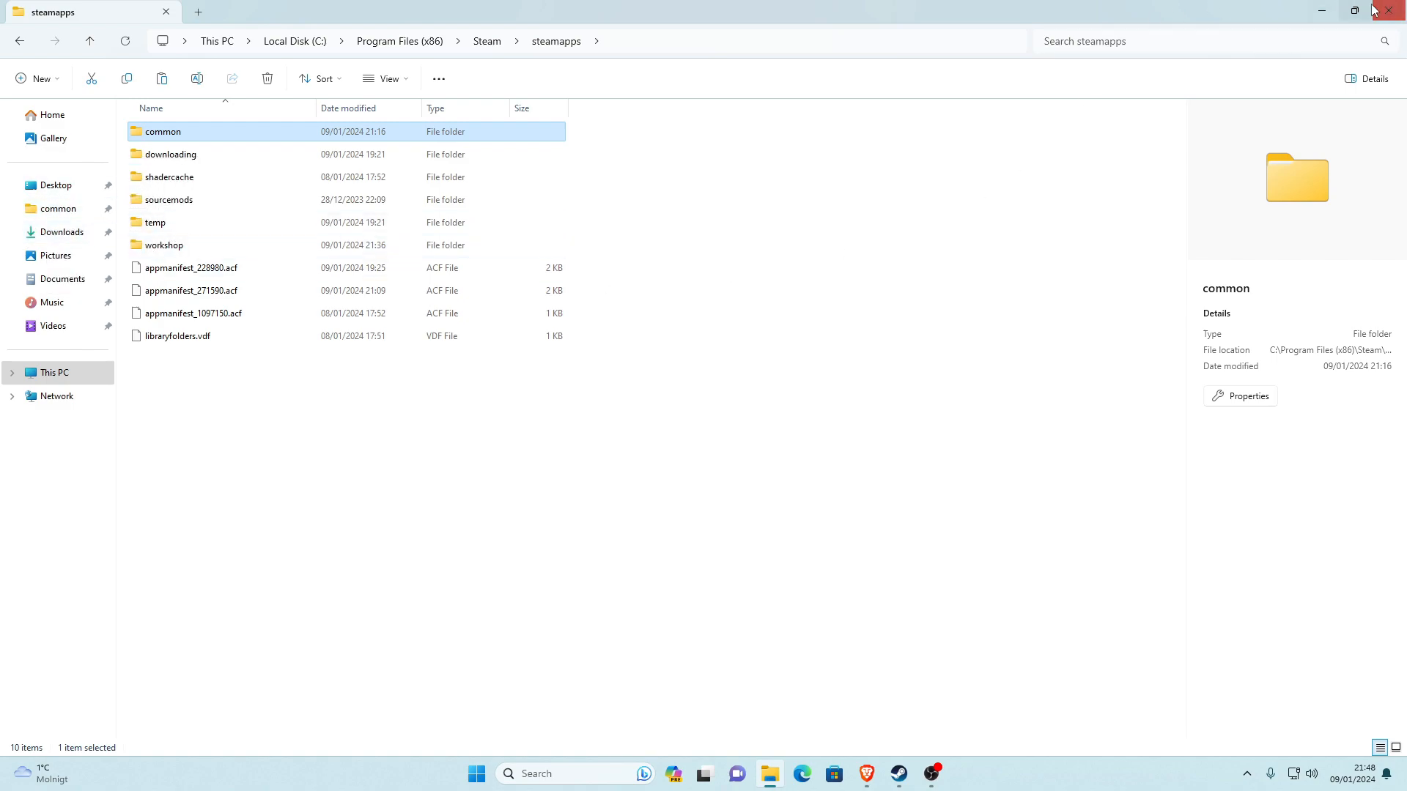
click(719, 396)
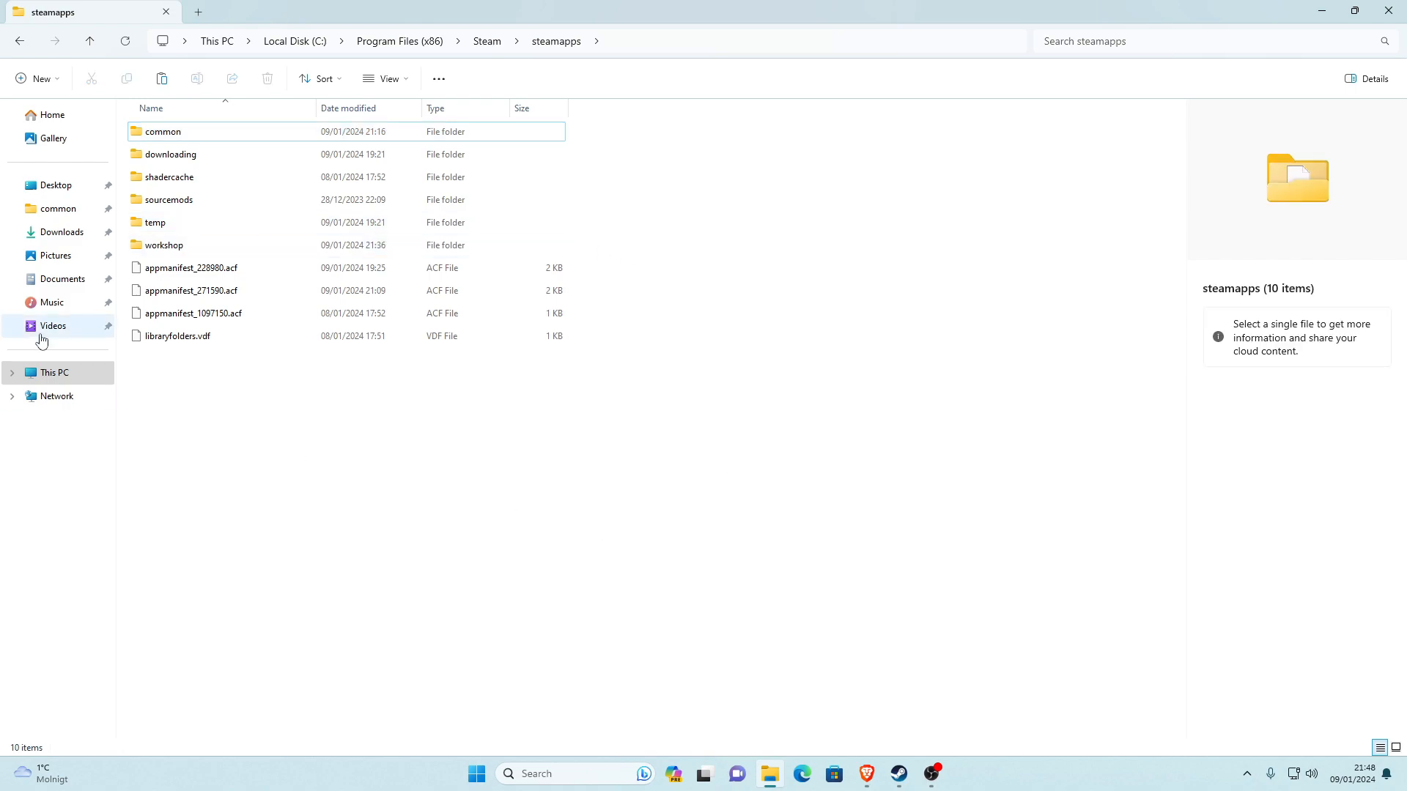
Open the Grand Theft Auto V folder through the pinned common folder and resize its window to half the screen at full height
click(59, 211)
click(192, 157)
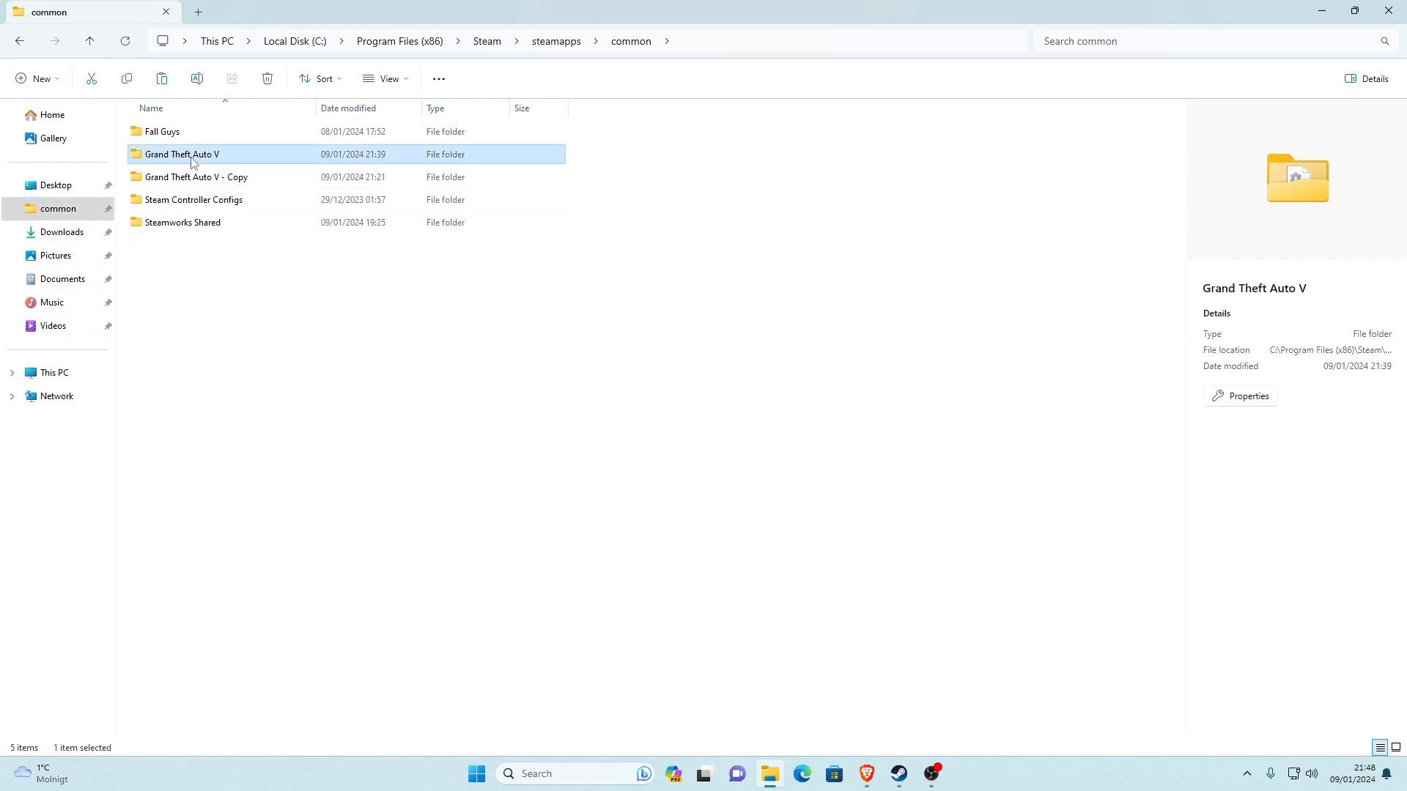
double_click(193, 158)
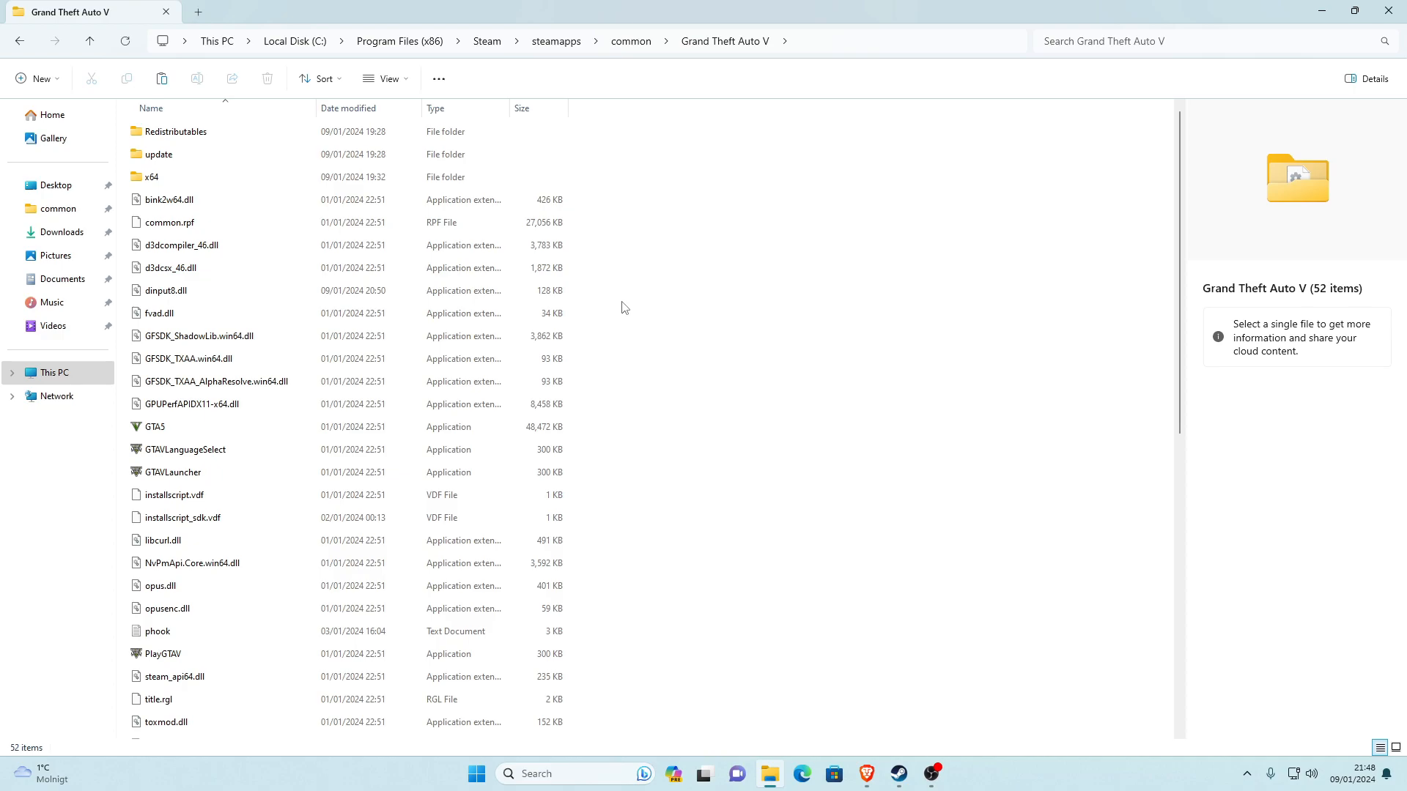
drag(553, 25, 340, 128)
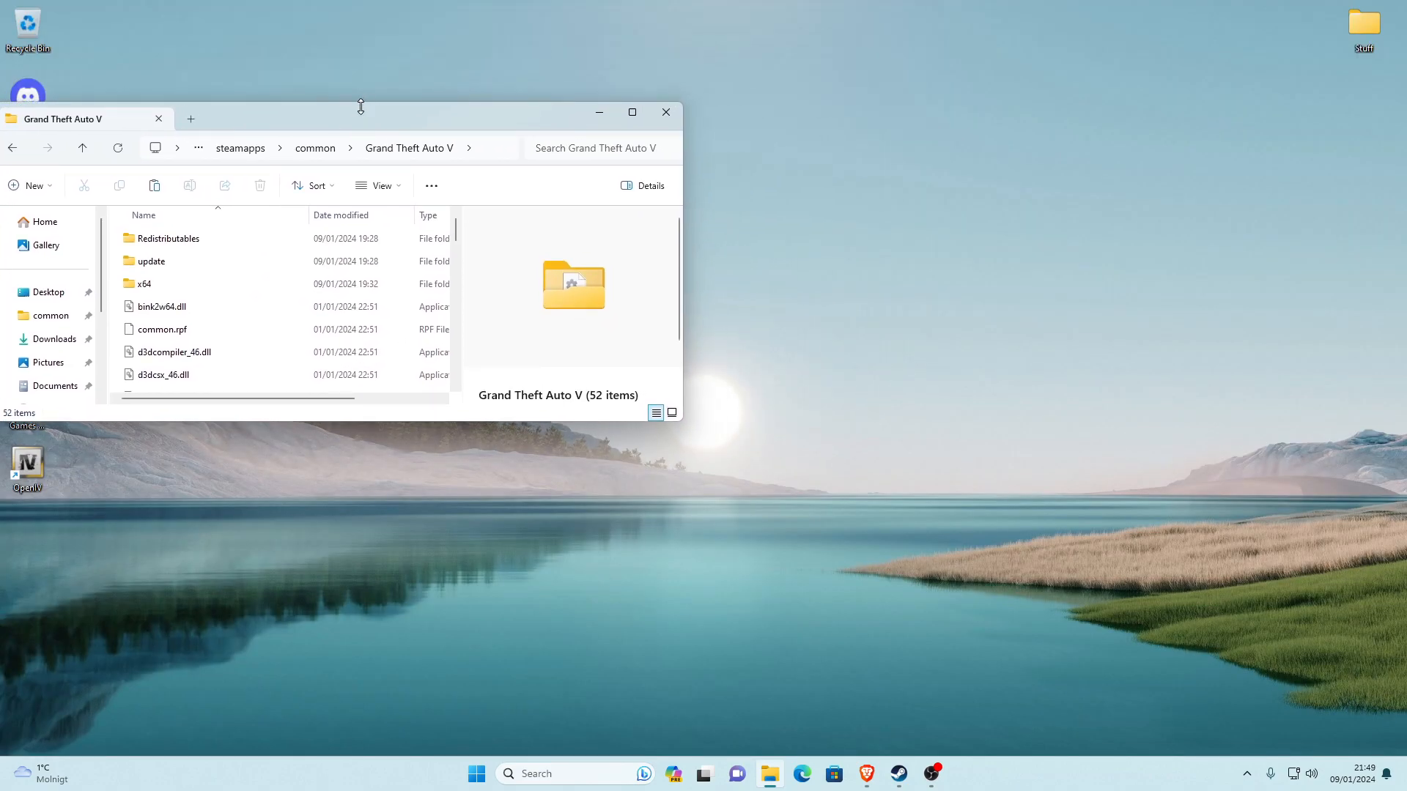
double_click(360, 106)
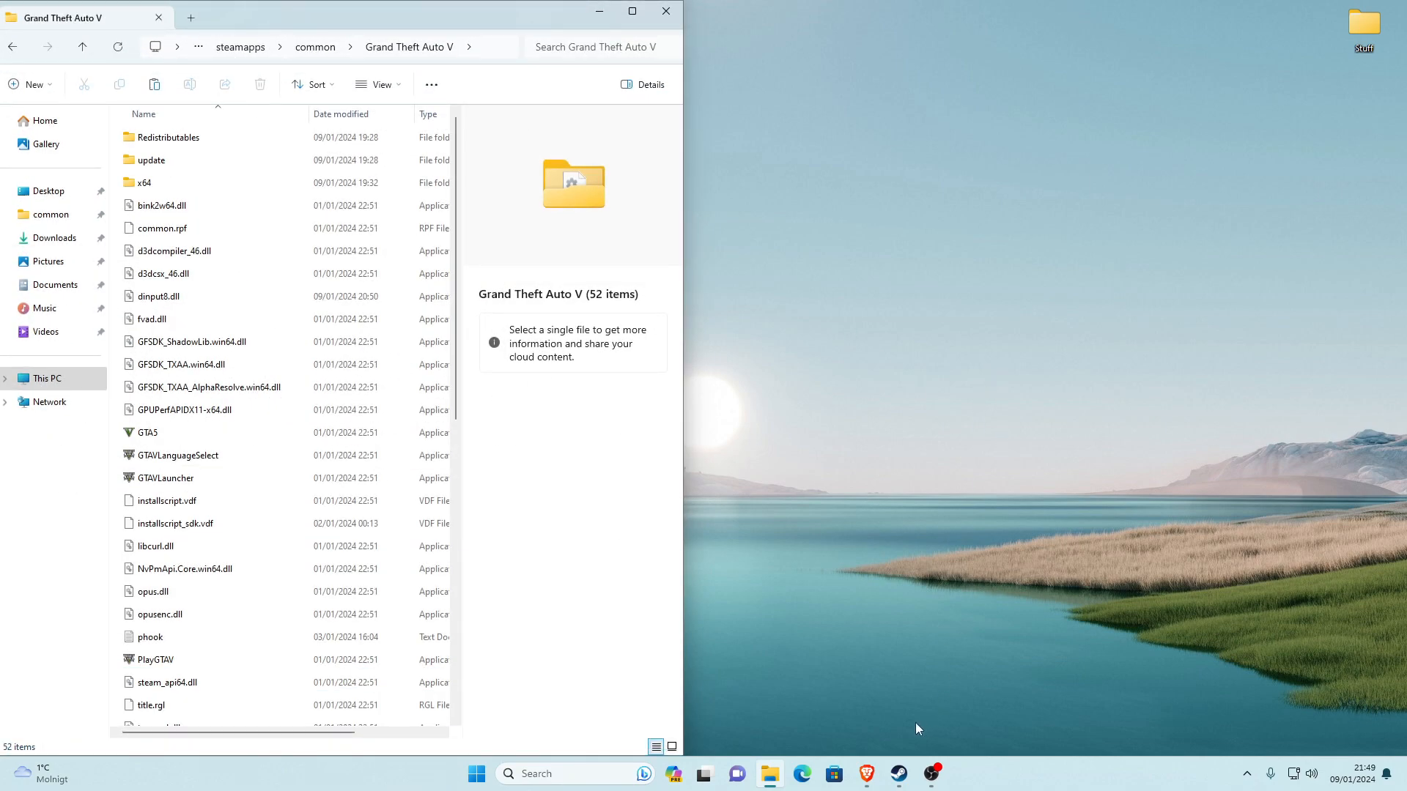
Switch to the Brave browser and download the English 64 bit WinRAR 7.00 beta 3 installer from rarlab.com to Downloads
click(867, 774)
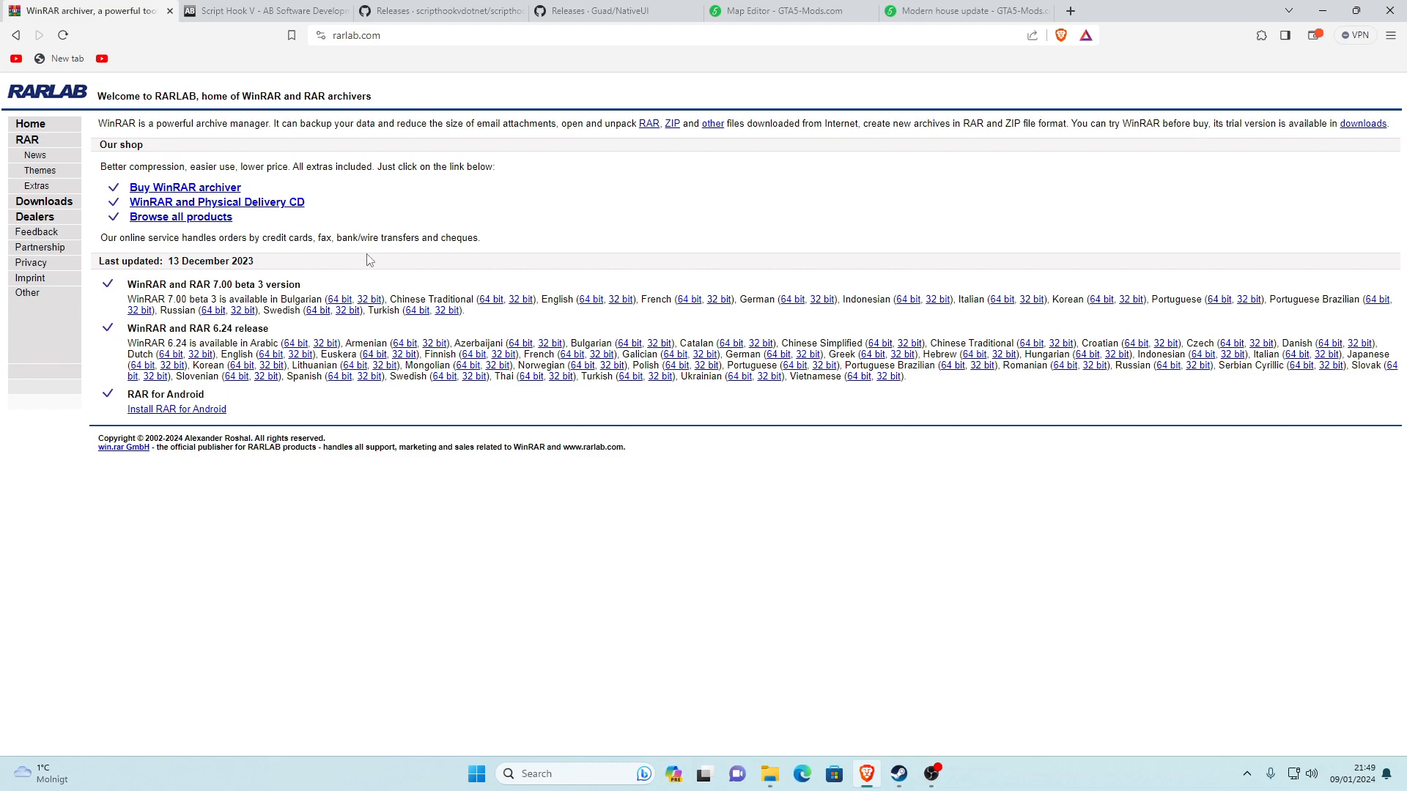
drag(542, 298, 561, 300)
click(584, 312)
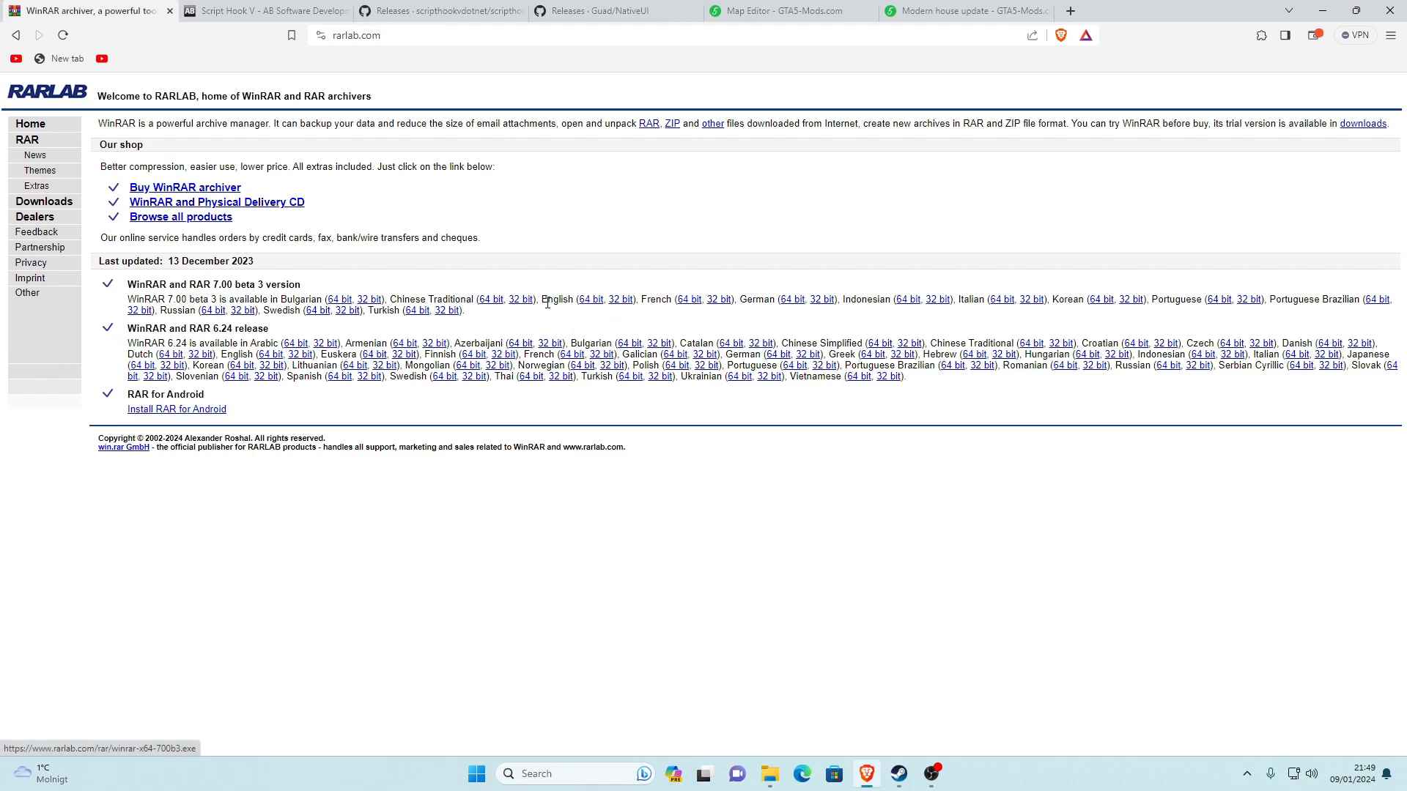
click(591, 300)
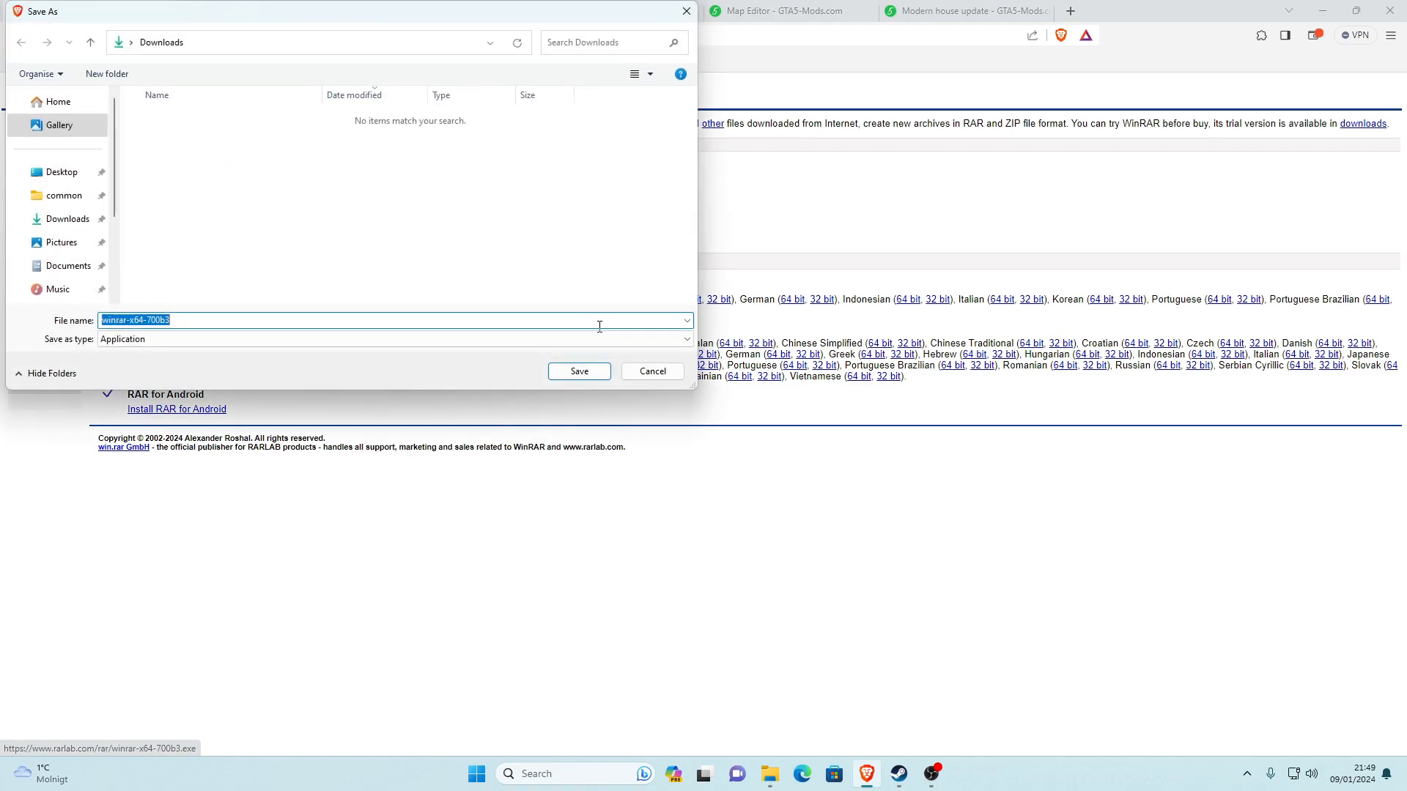
click(566, 375)
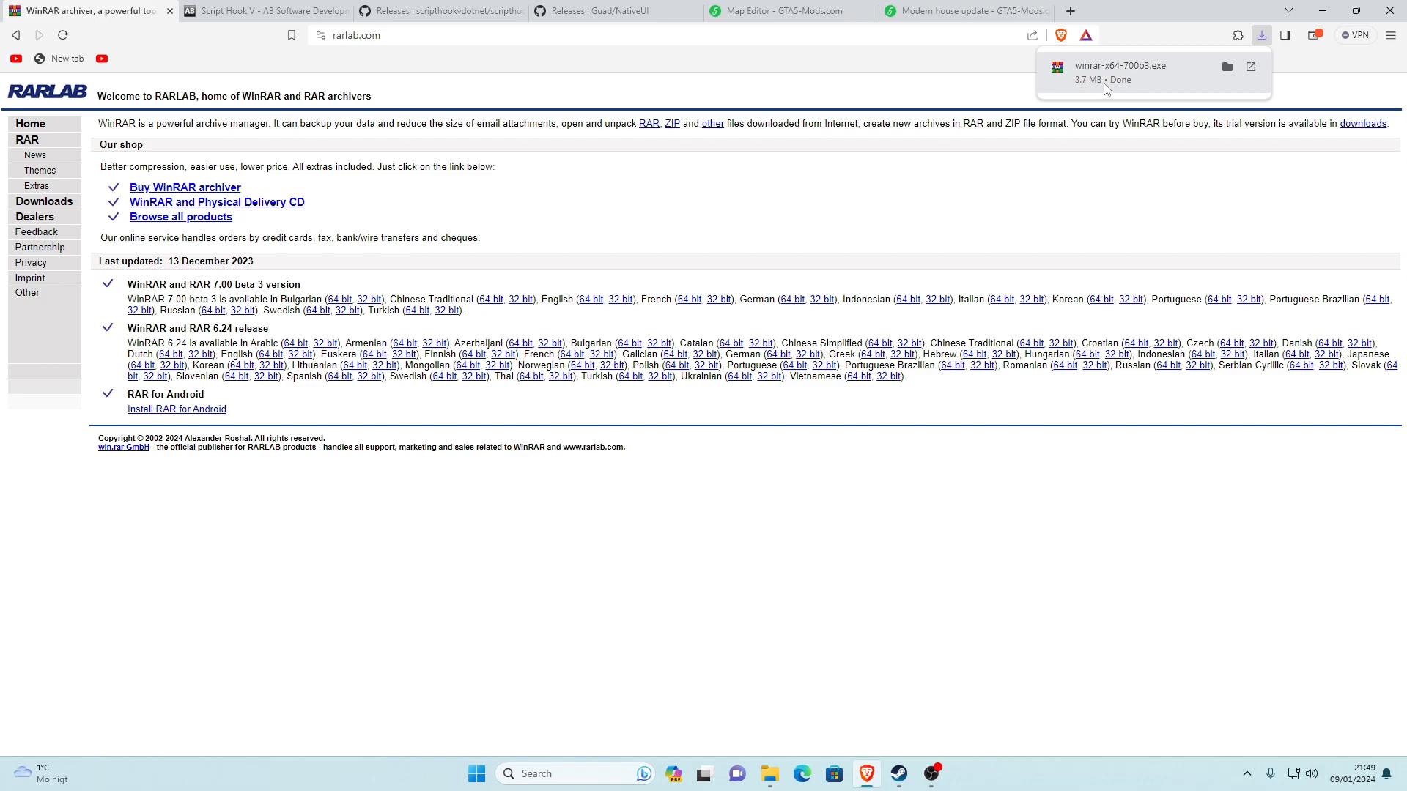
Run the downloaded winrar-x64-700b3.exe, install WinRAR to its default destination folder, and close the WinRAR web page
click(1106, 89)
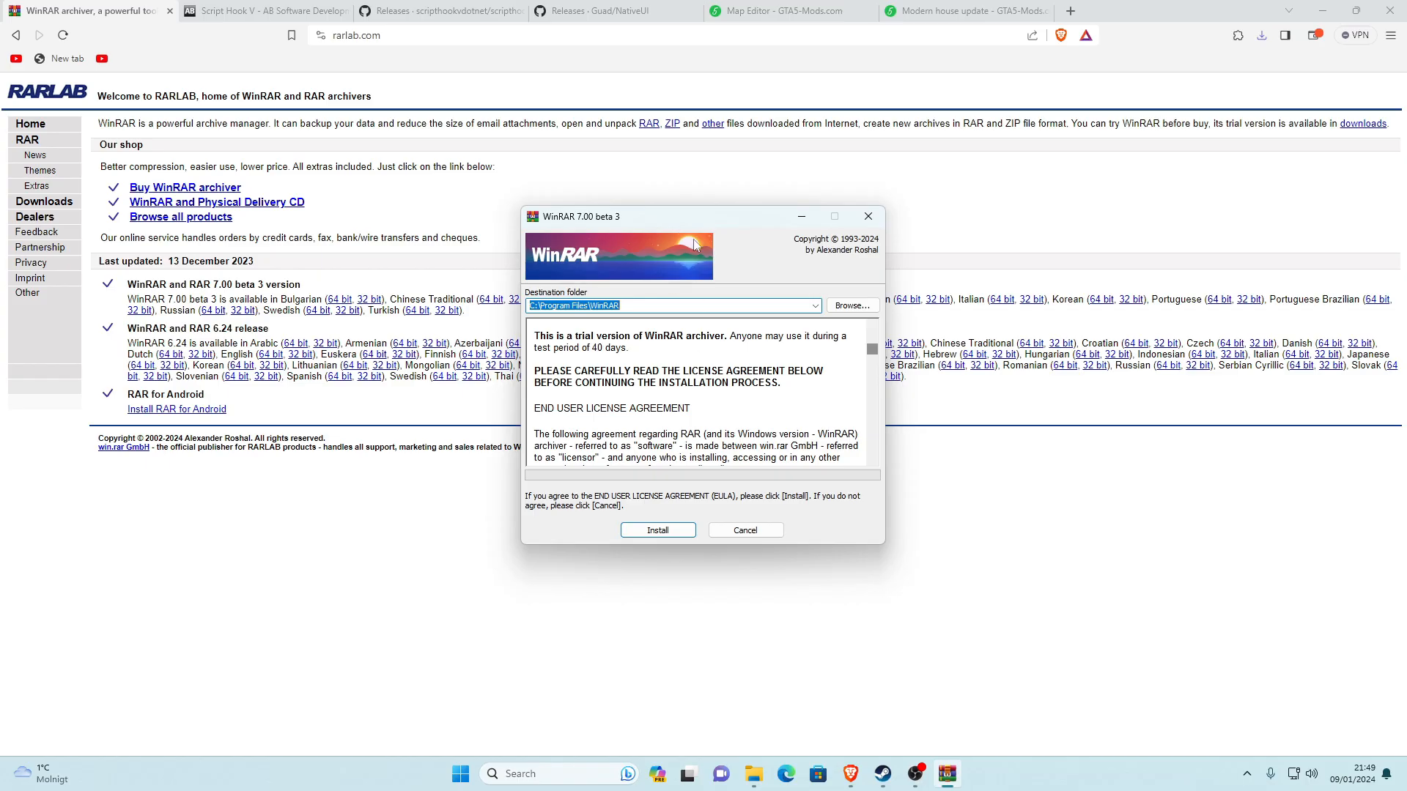
drag(704, 219, 717, 197)
click(670, 515)
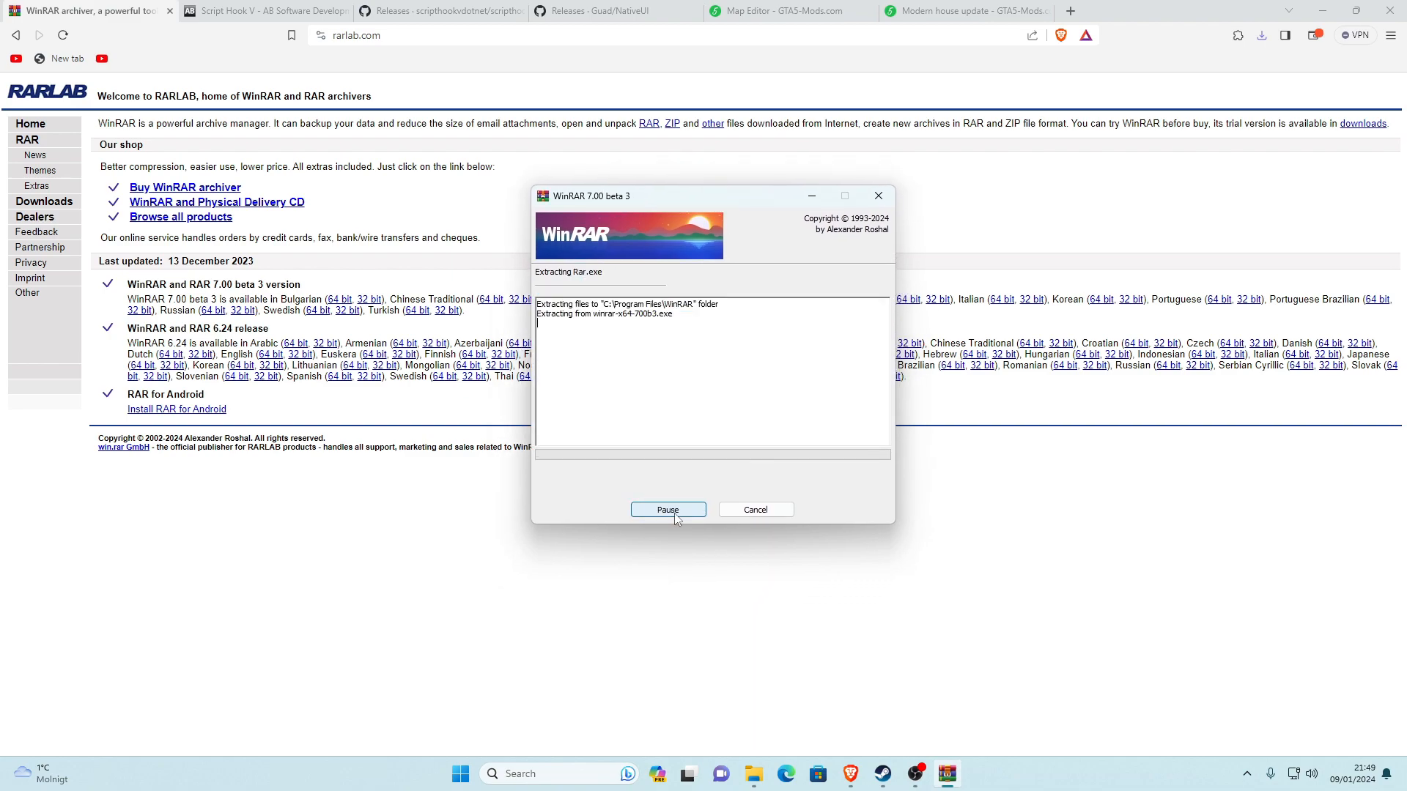
click(661, 520)
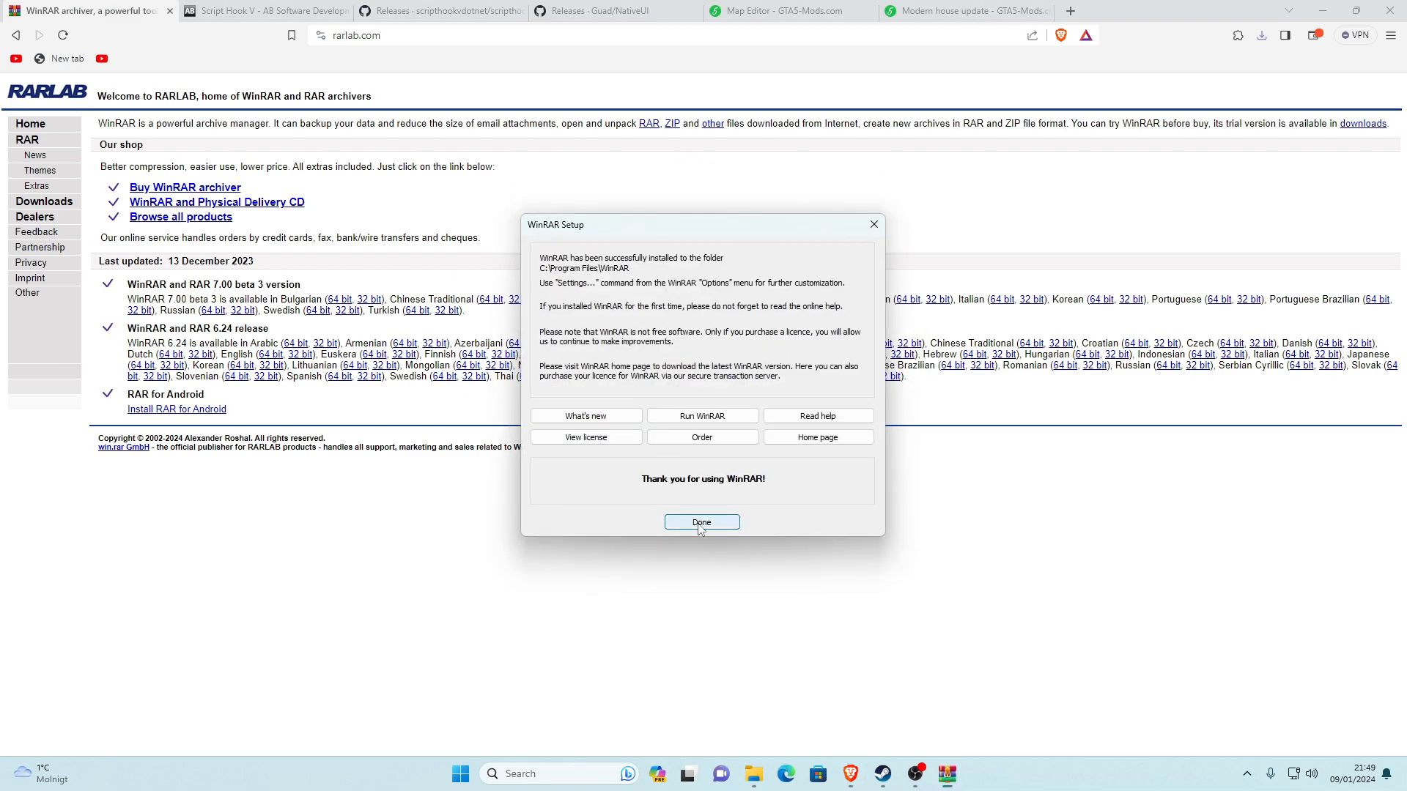
click(696, 523)
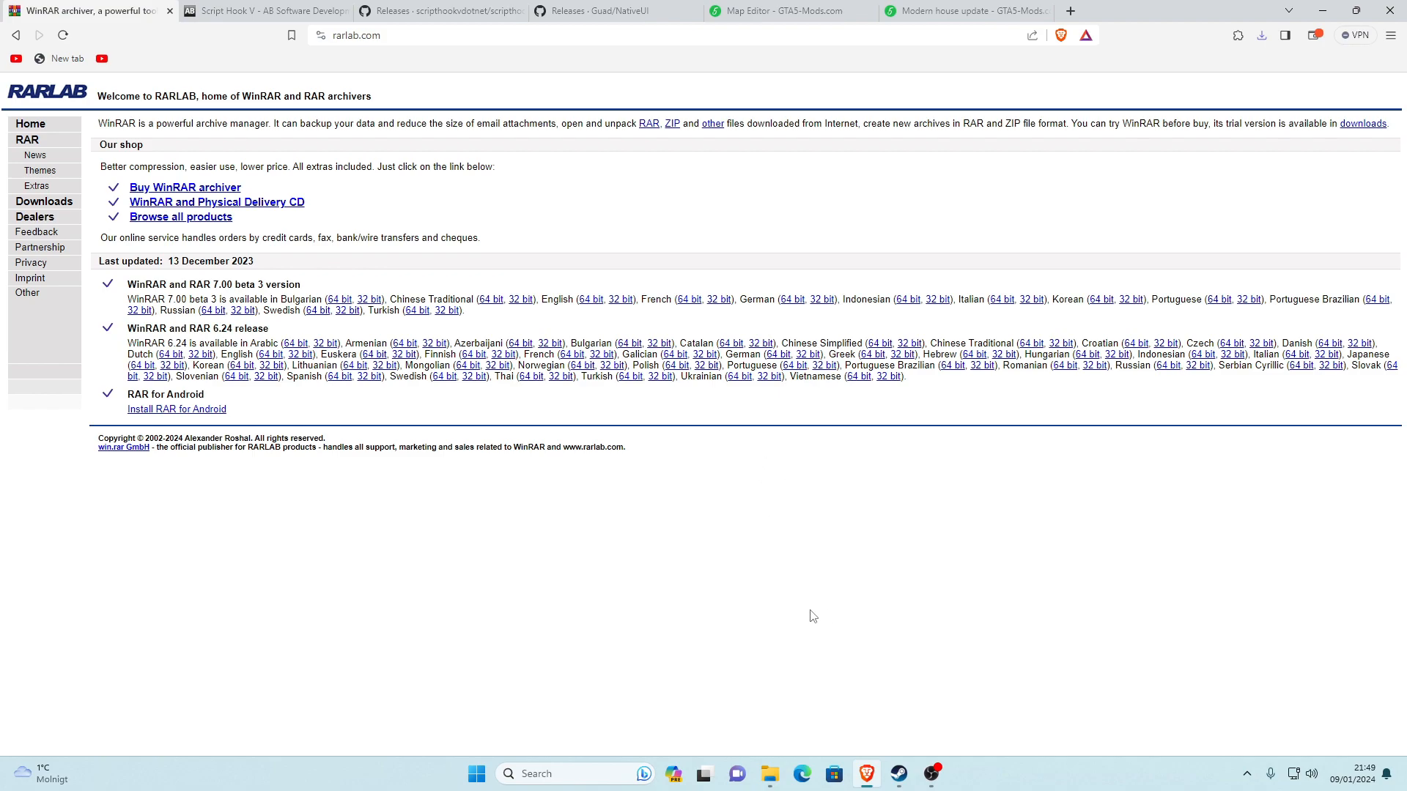
click(170, 12)
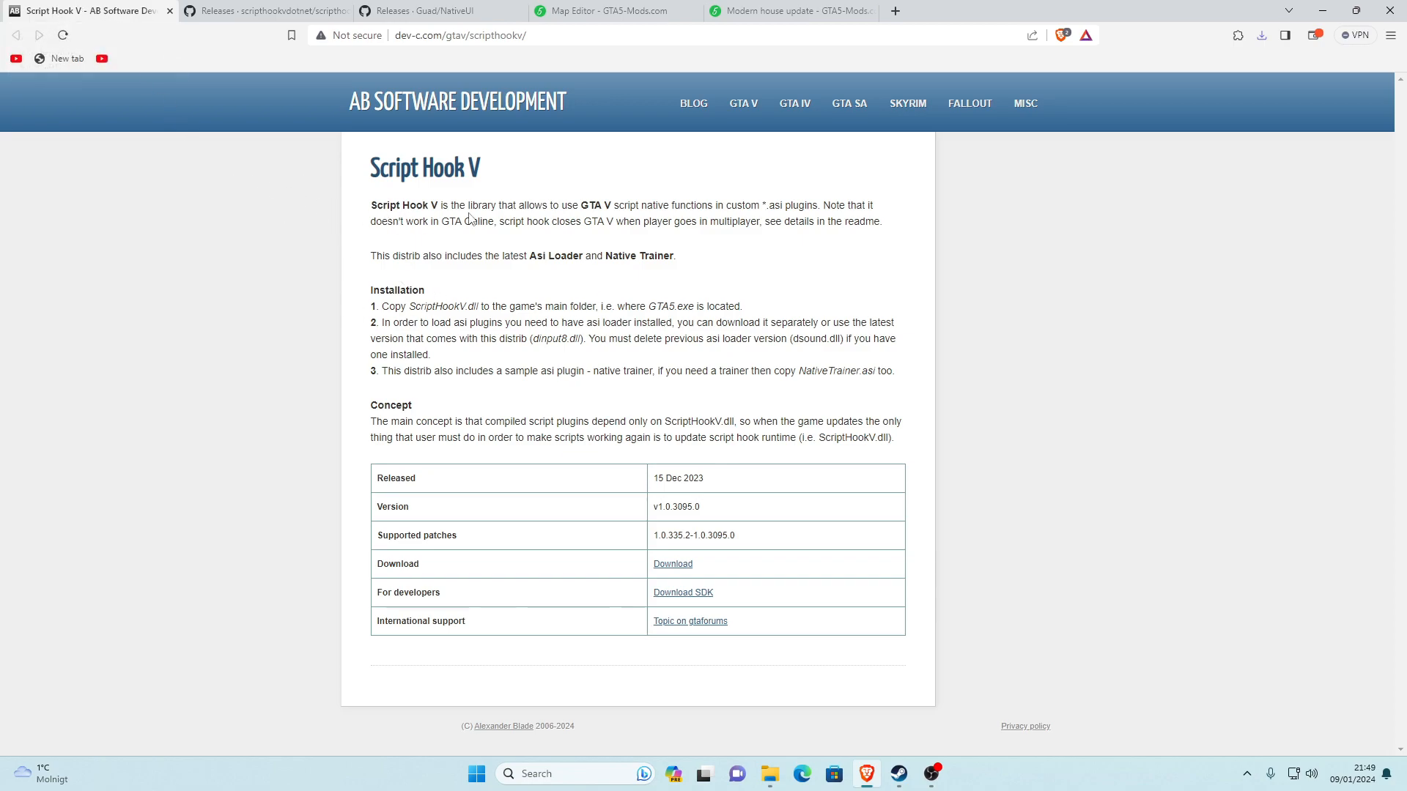
Download ScriptHookV_1.0.3095.0.zip to Downloads, open it in WinRAR, and clear the Script Hook V page and browser out of the way
click(674, 570)
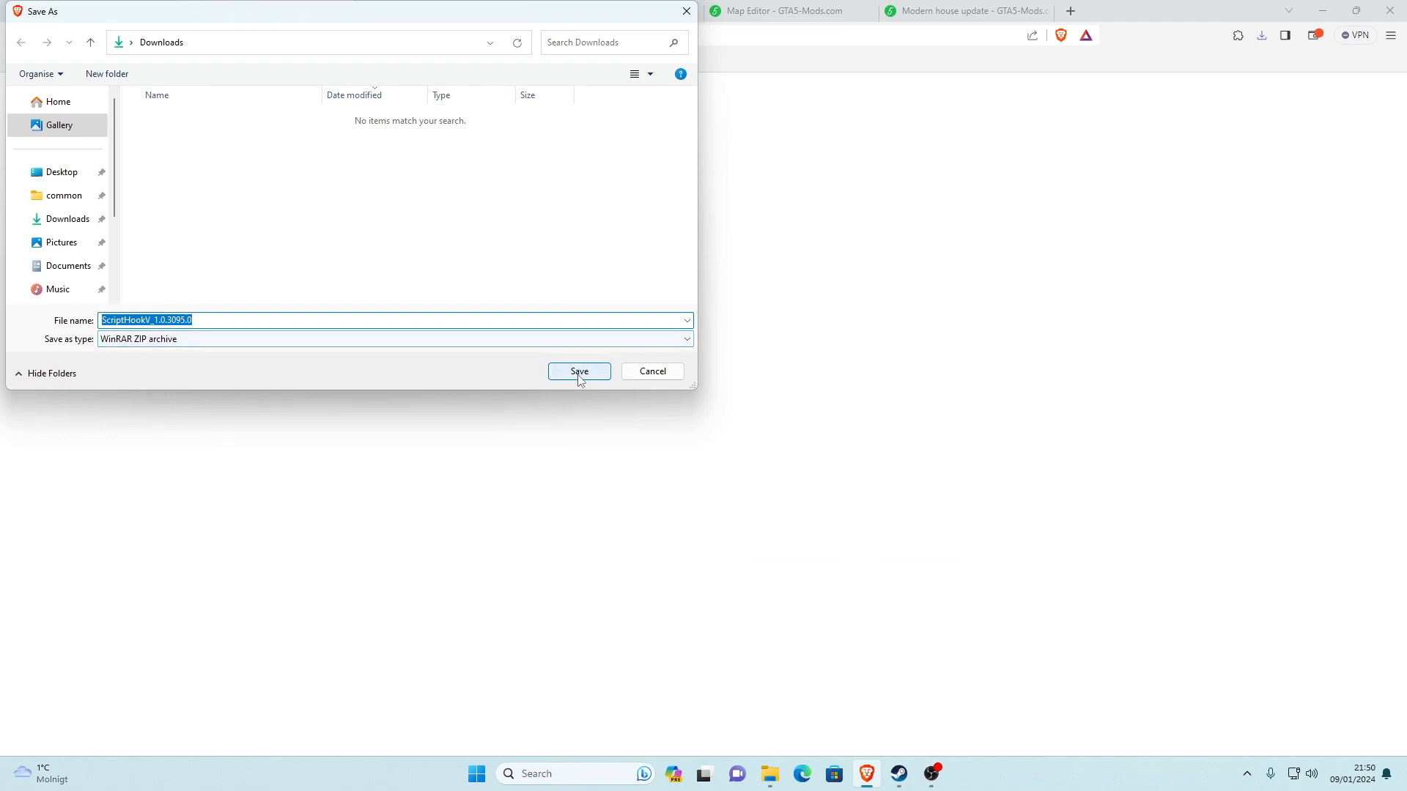
click(579, 372)
mouse_move(1110, 80)
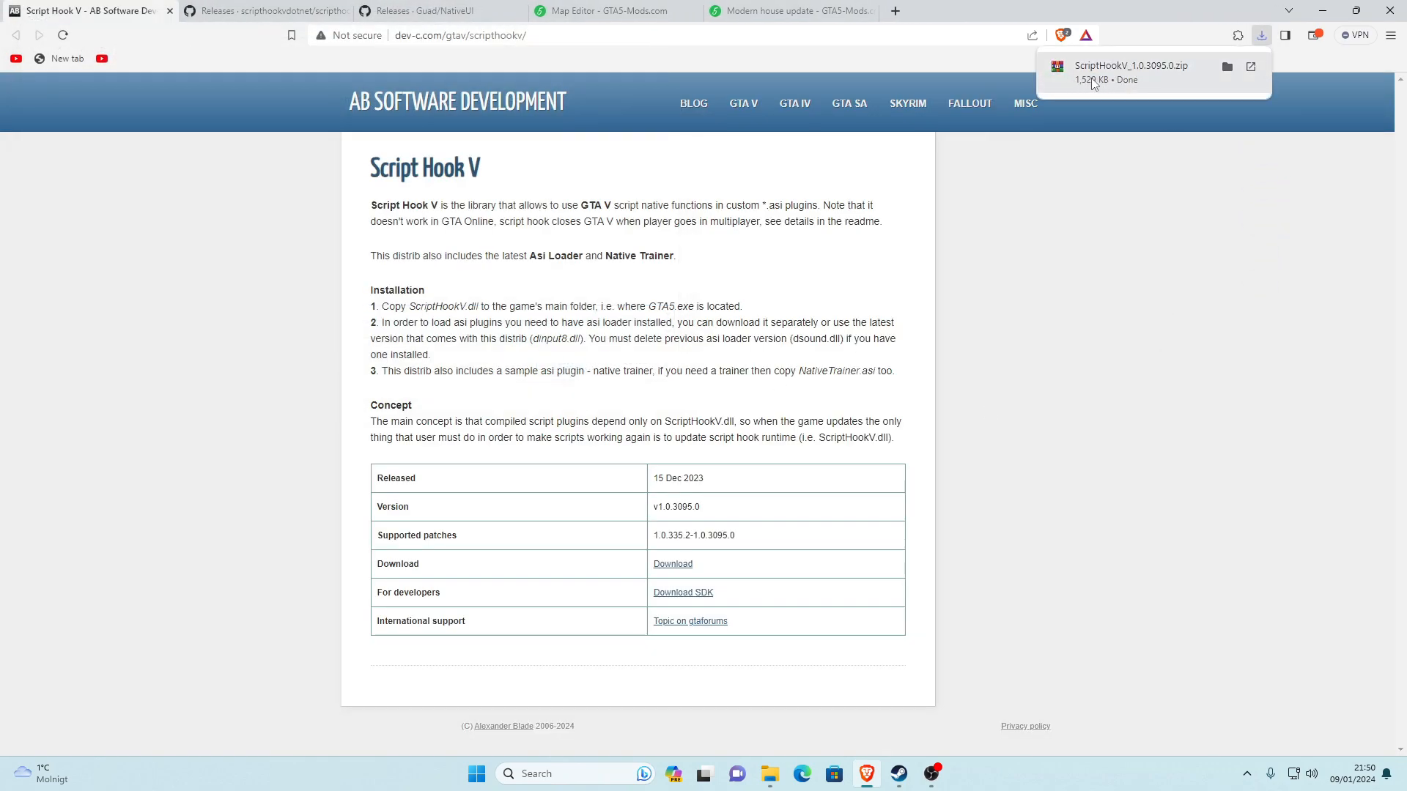
click(1064, 74)
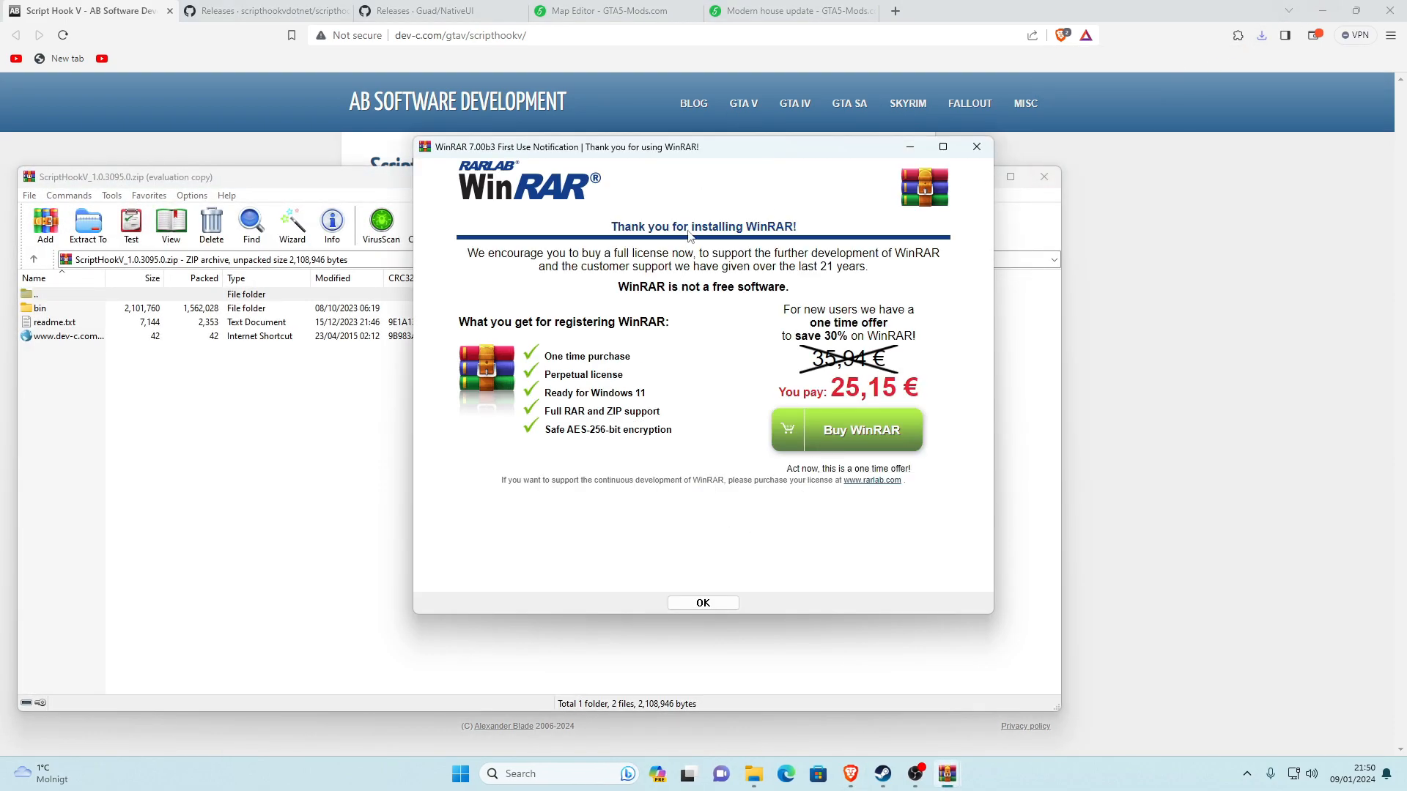
click(701, 603)
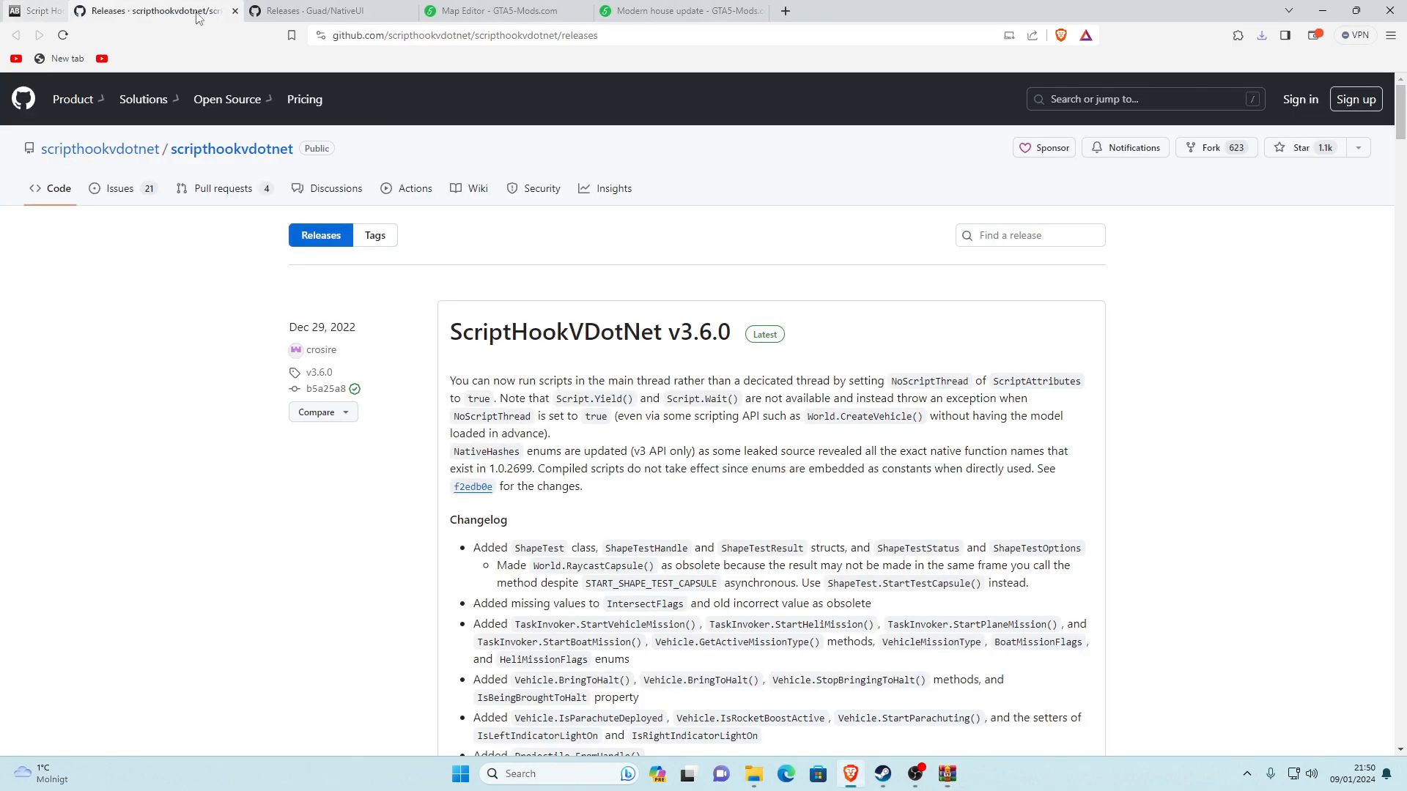
click(169, 10)
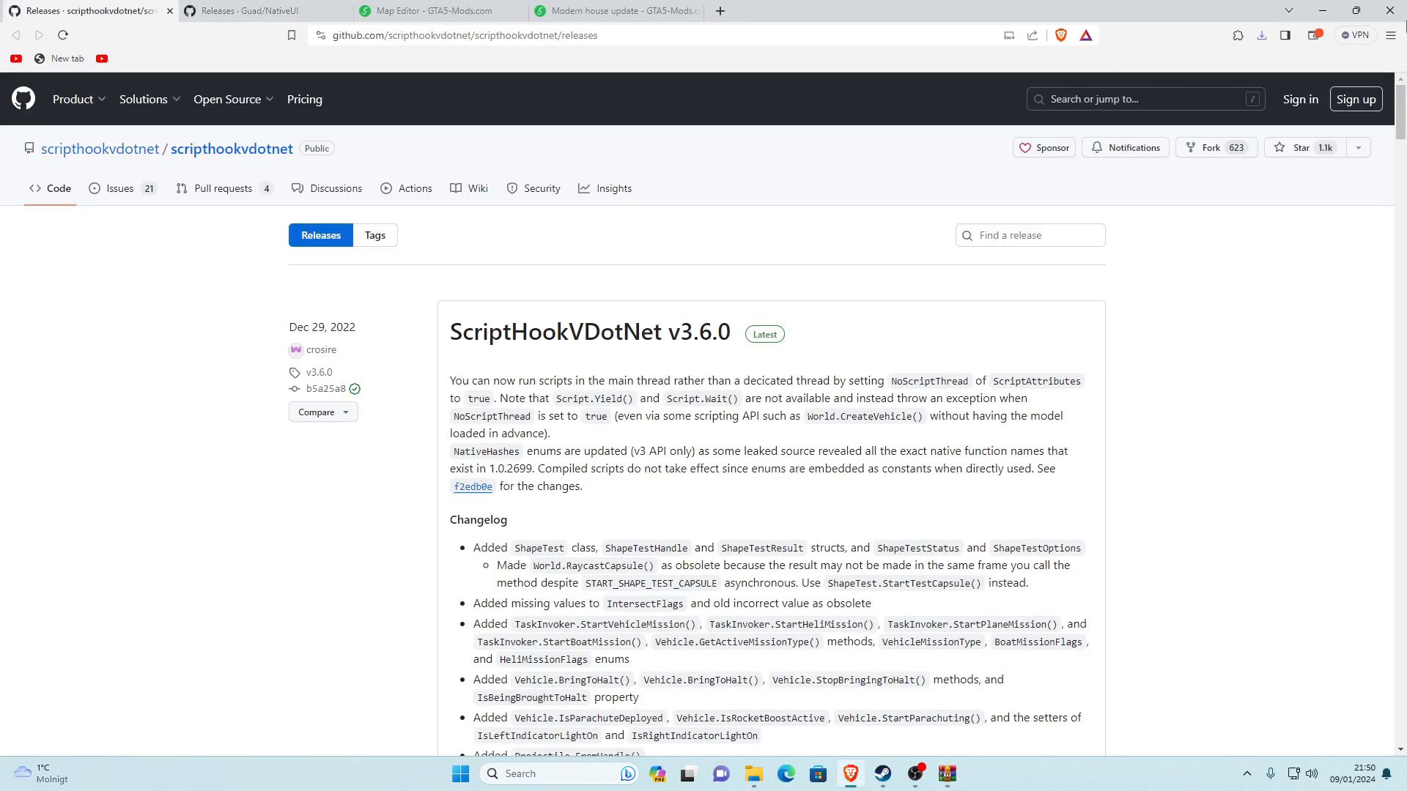
click(1335, 6)
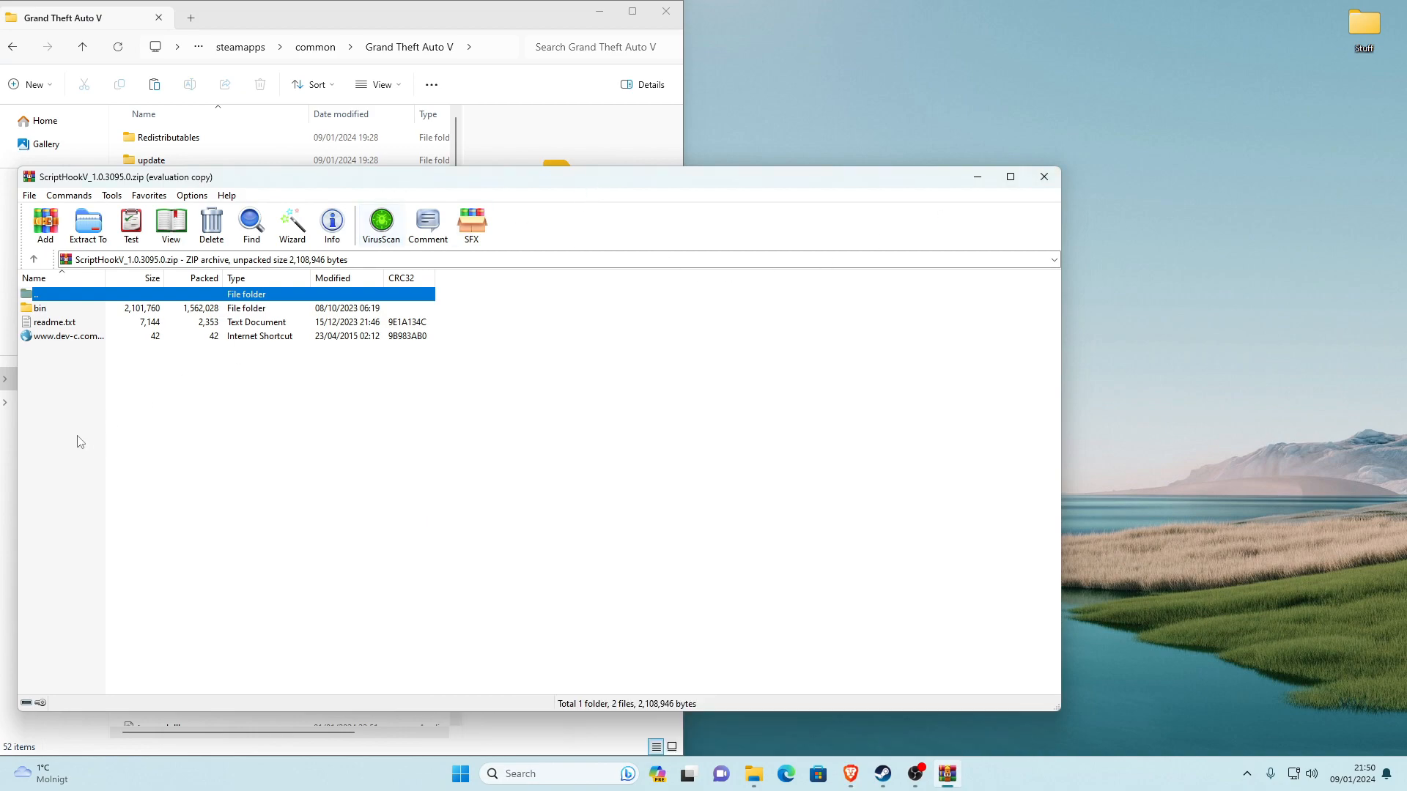
Place the ScriptHookV_1.0.3095.0.zip window beside the Grand Theft Auto V folder and stretch it to full screen height
drag(264, 177, 505, 177)
drag(651, 179, 1145, 1)
click(1062, 150)
click(849, 436)
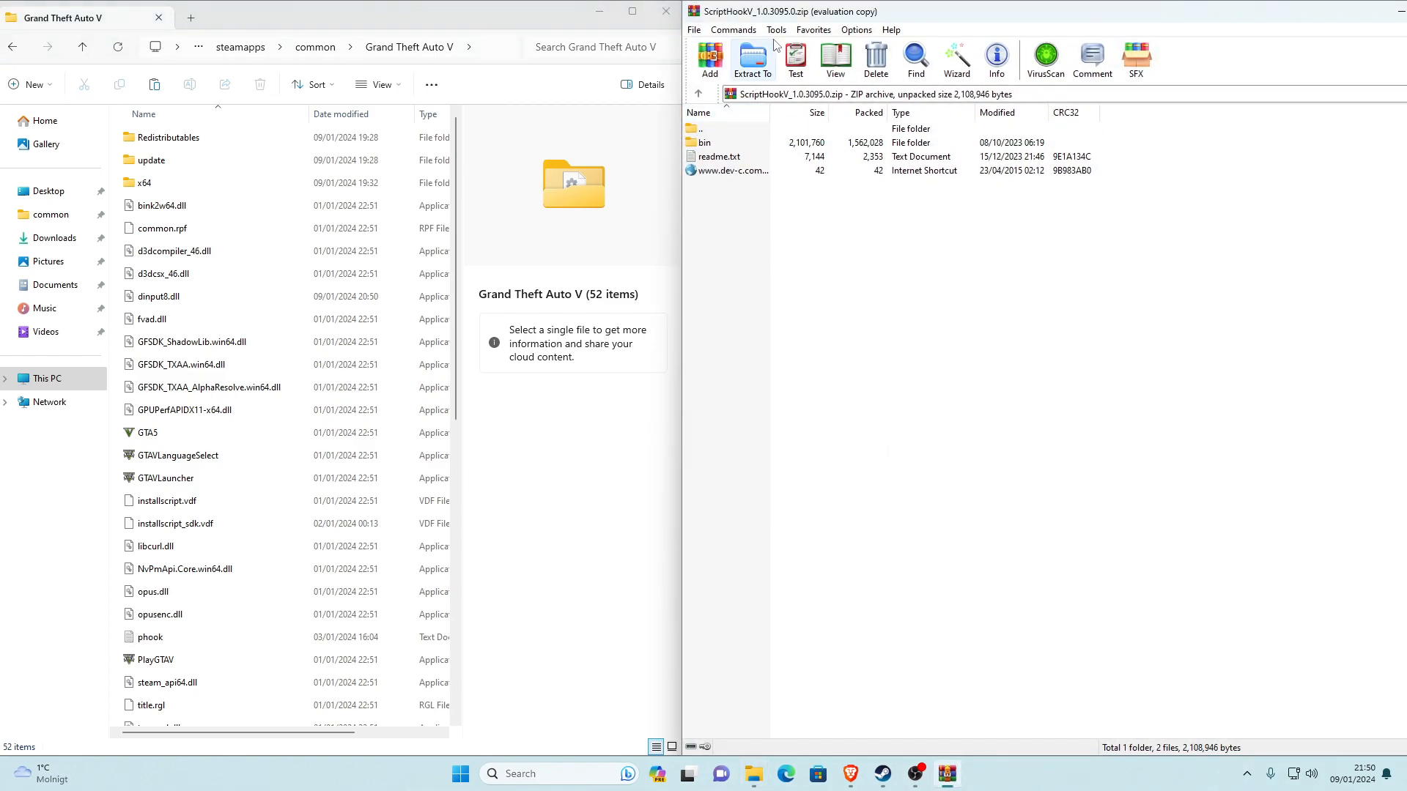
Open the bin folder inside the ScriptHookV_1.0.3095.0.zip archive
click(764, 148)
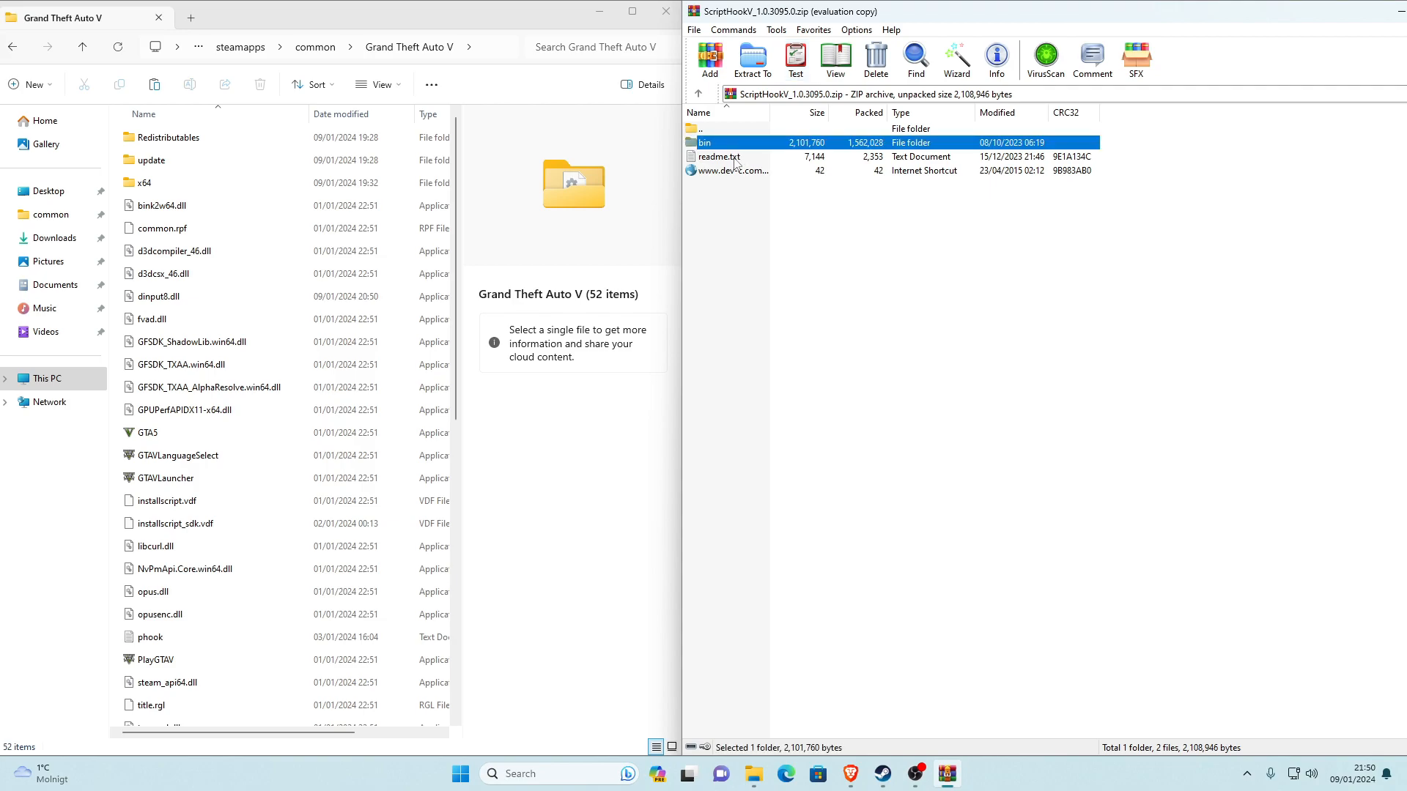
click(738, 157)
click(775, 195)
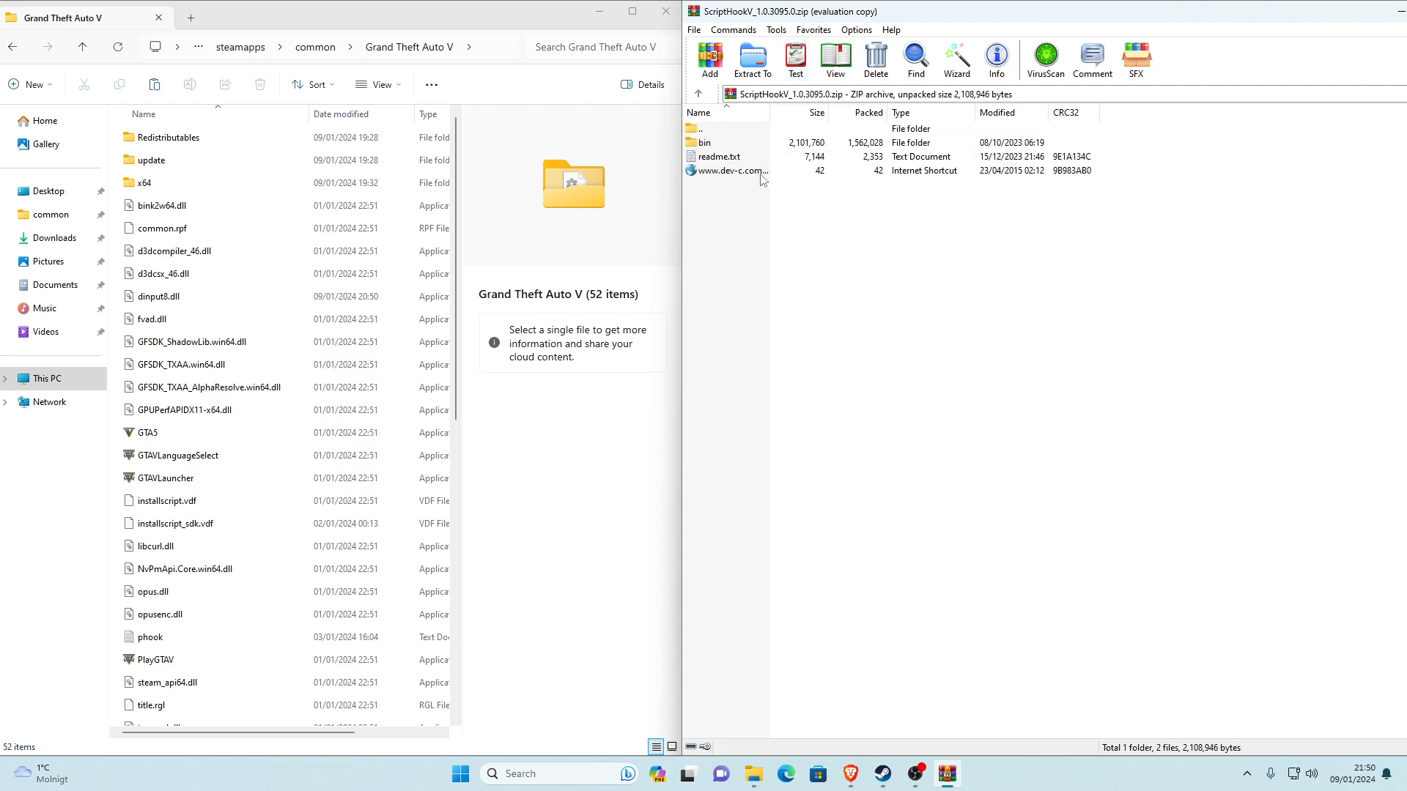
double_click(714, 146)
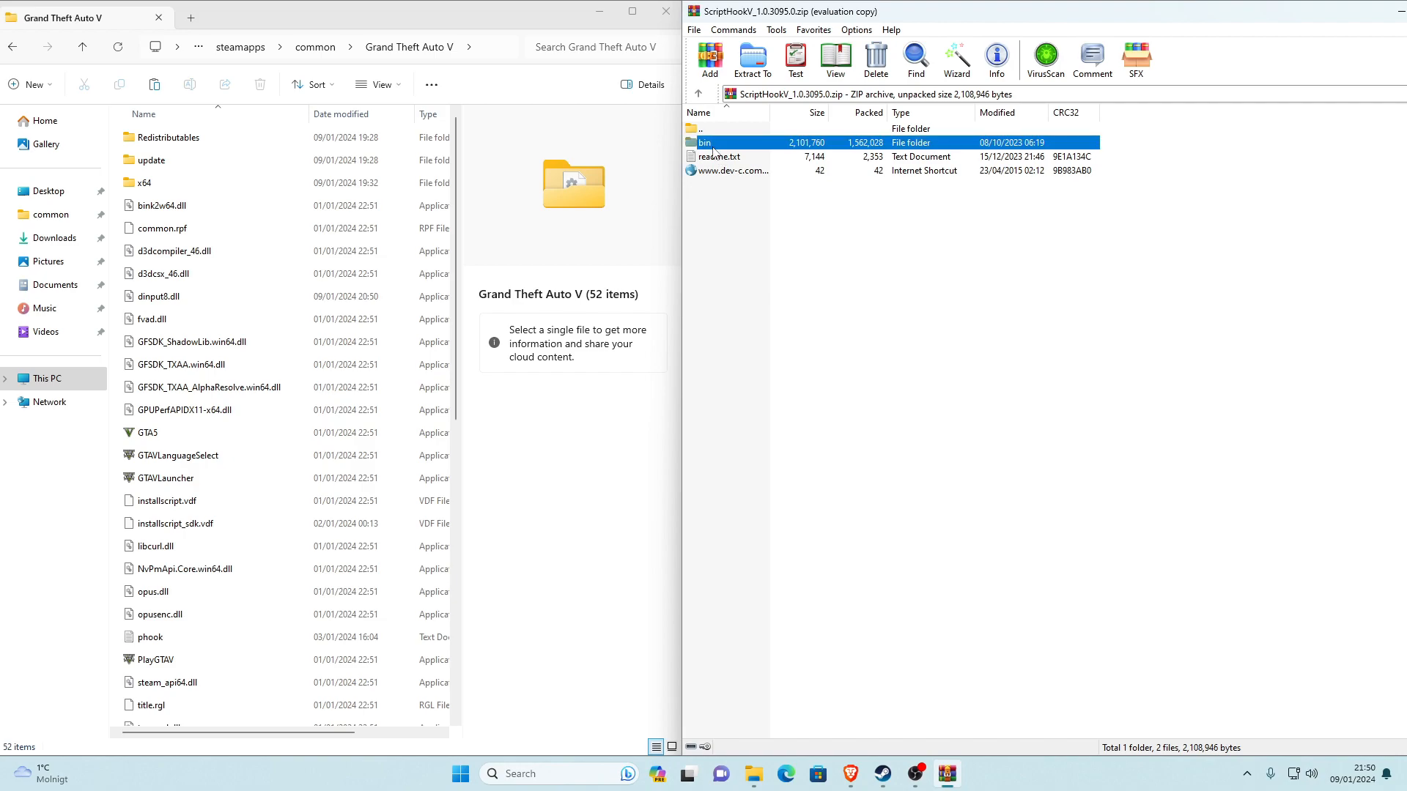
click(728, 219)
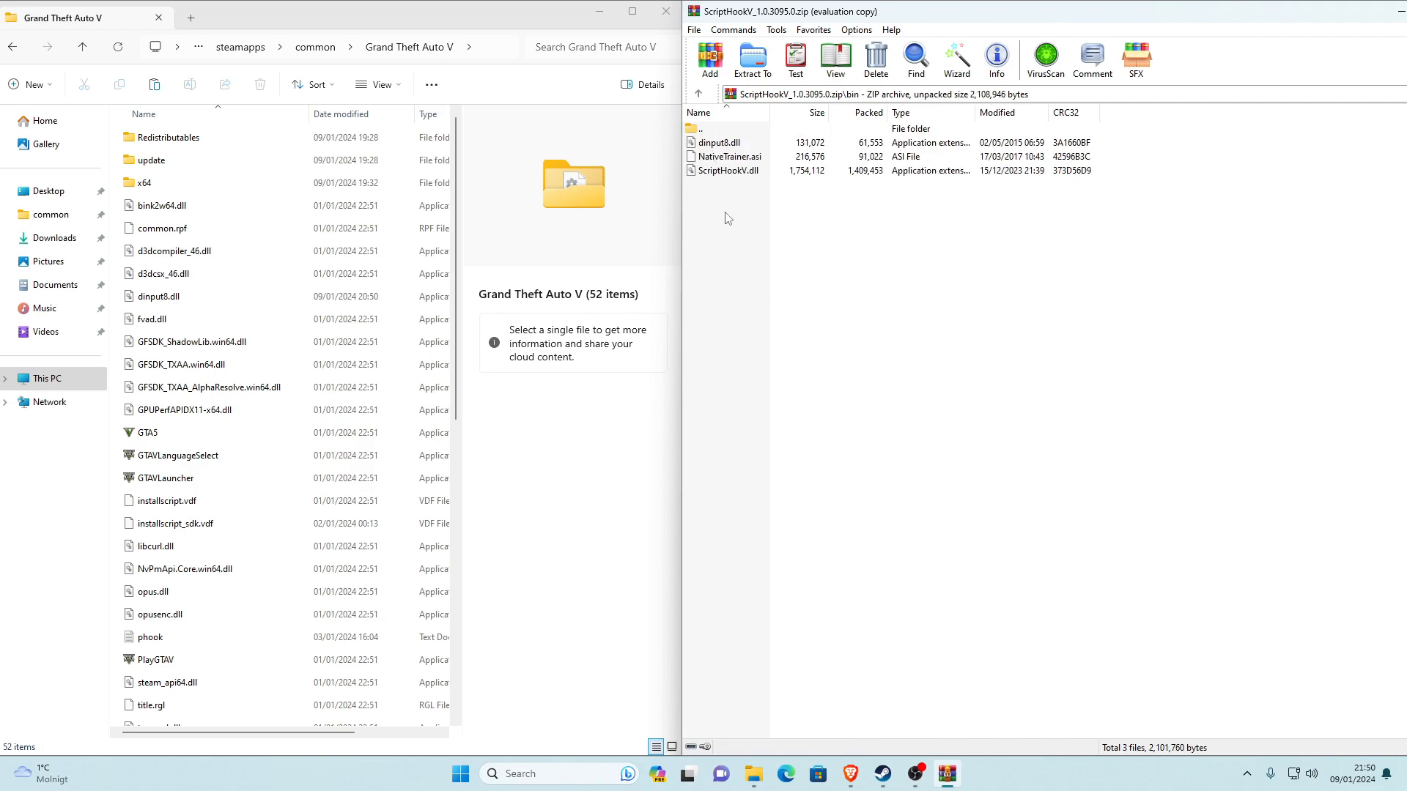
Extract dinput8.dll and ScriptHookV.dll without NativeTrainer.asi into the Grand Theft Auto V folder, replacing the existing dinput8.dll, and close the archive
drag(726, 215, 742, 166)
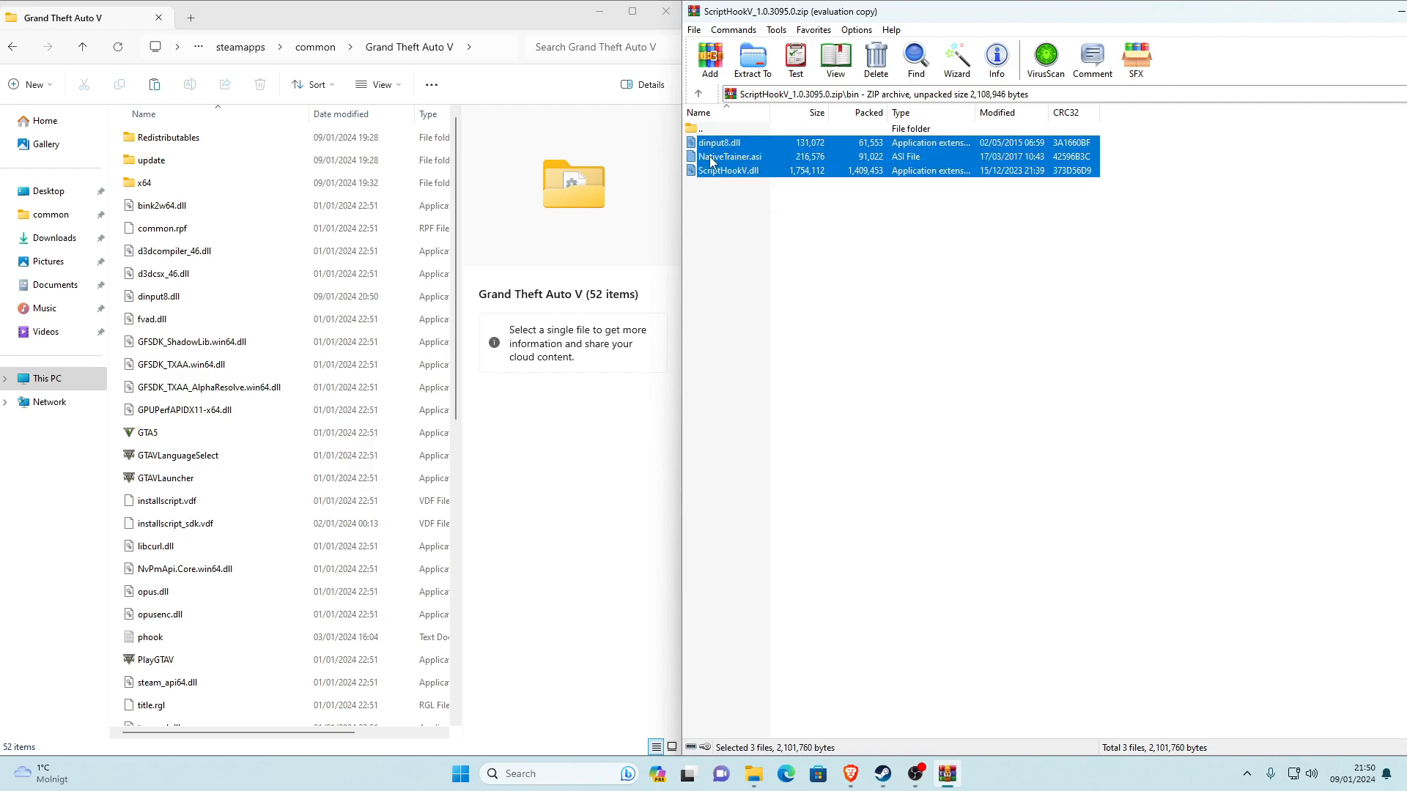
ctrl+click(711, 157)
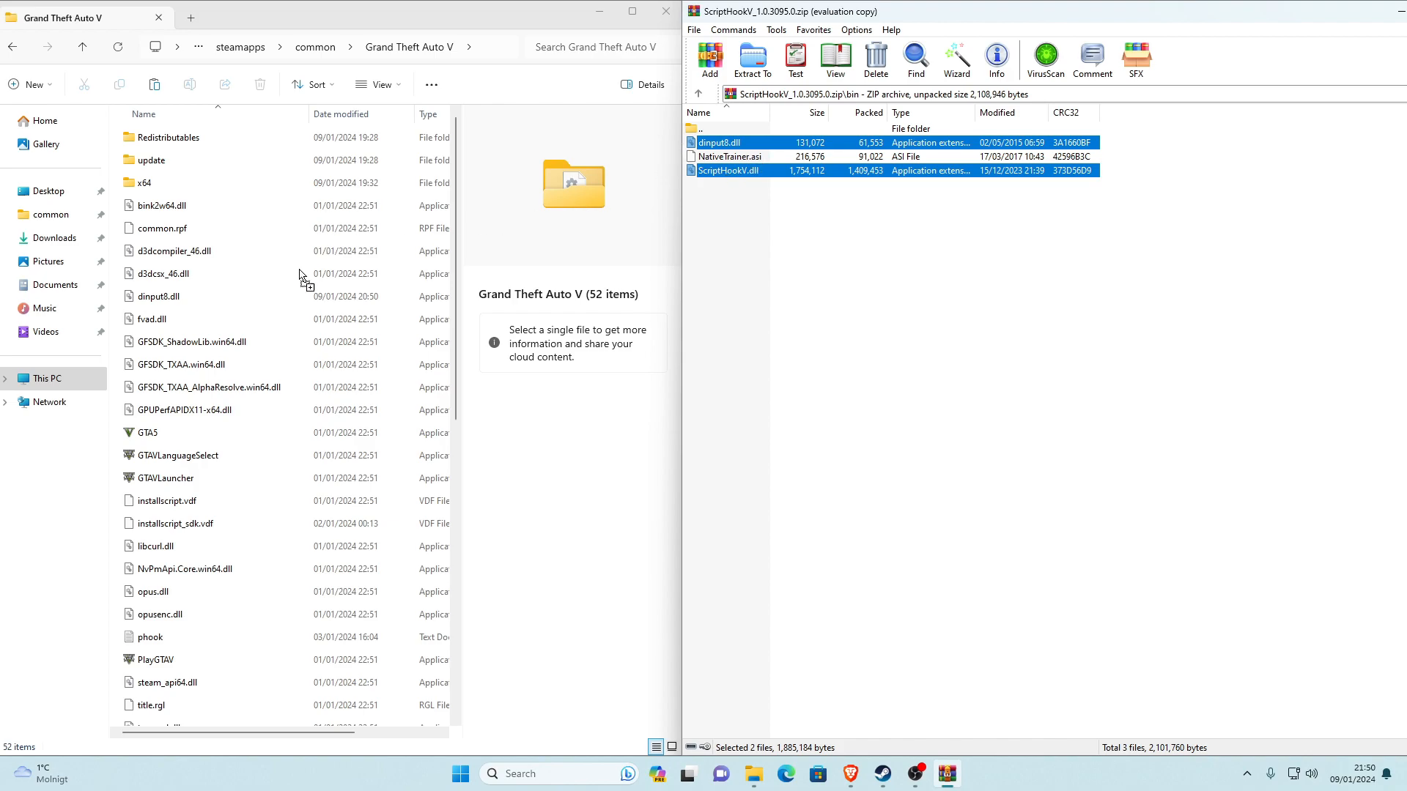
drag(400, 101, 218, 297)
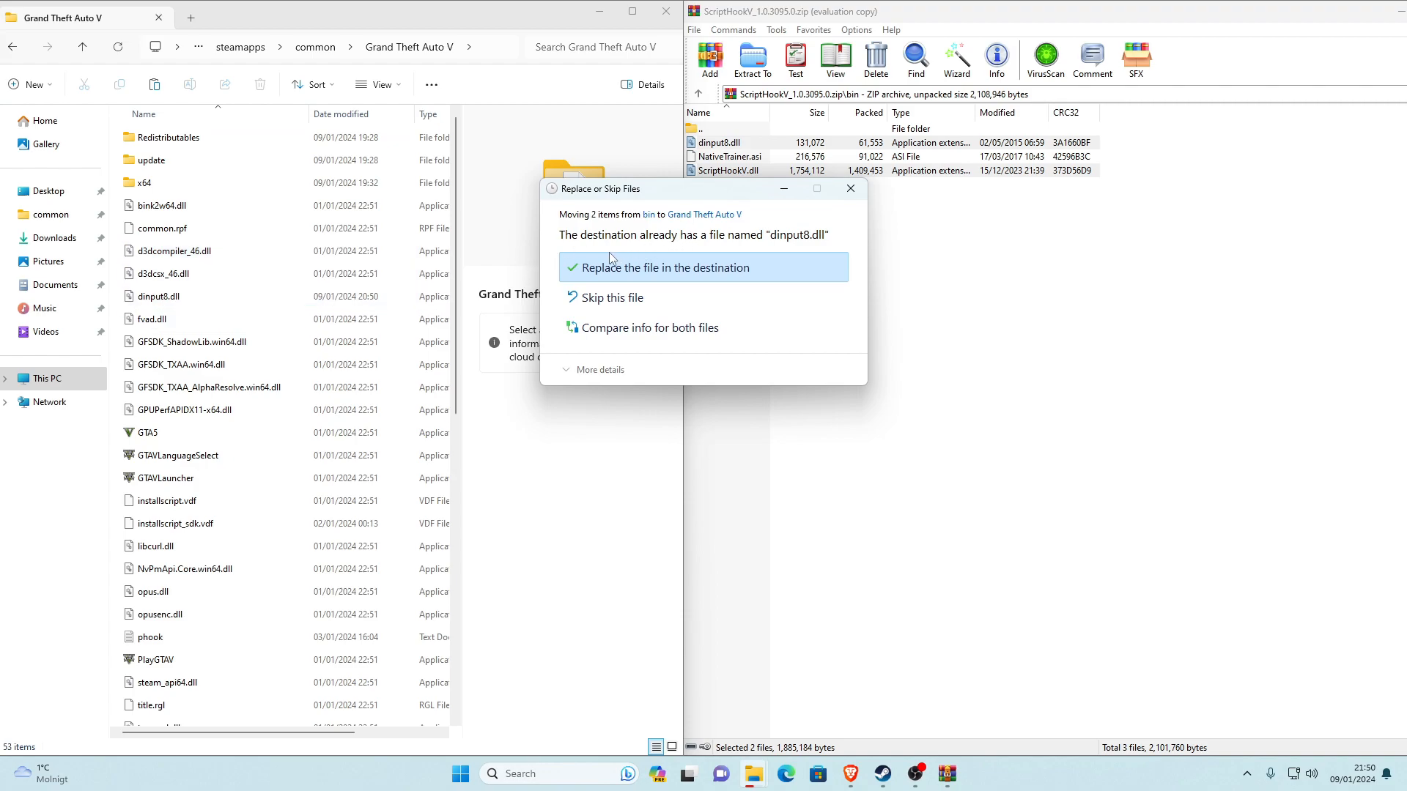
click(660, 266)
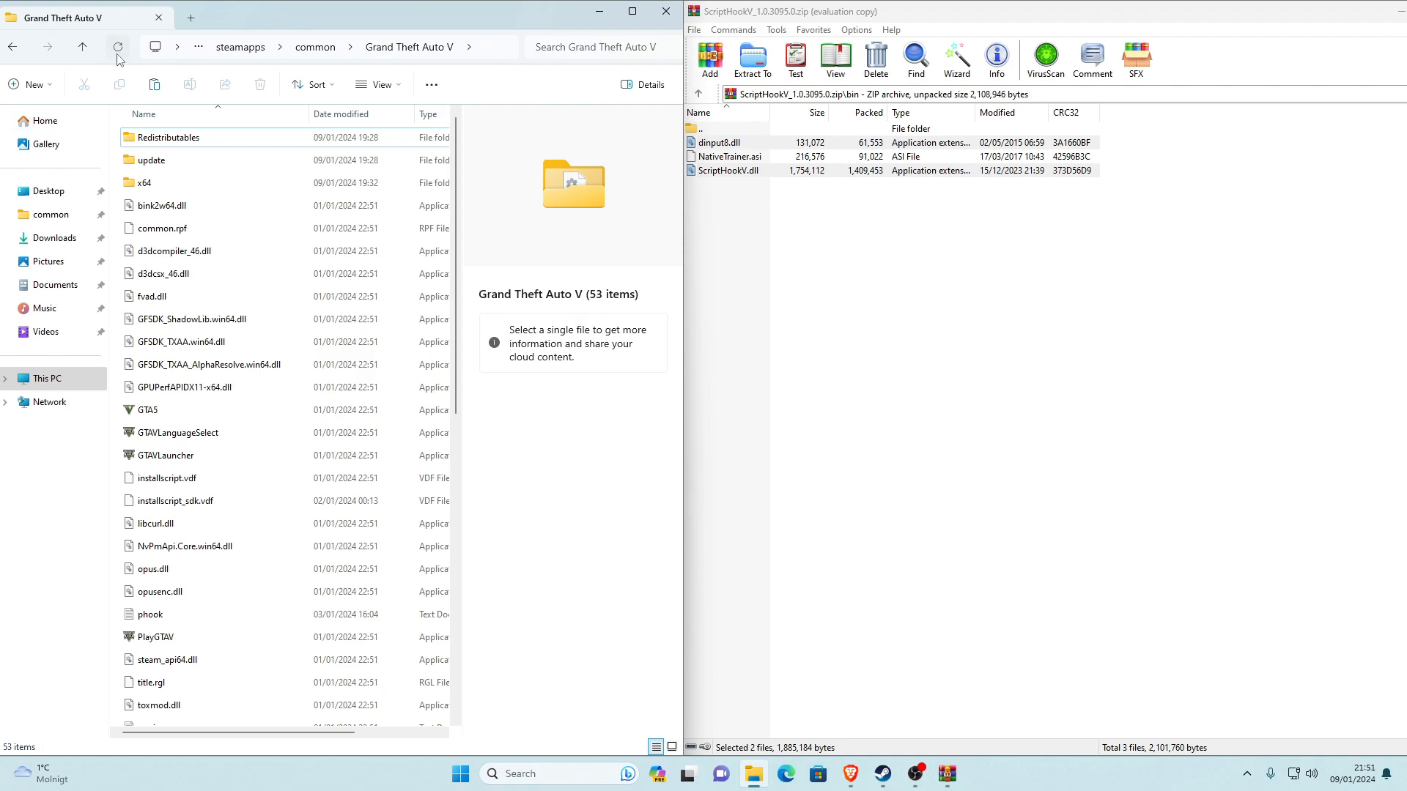
click(879, 467)
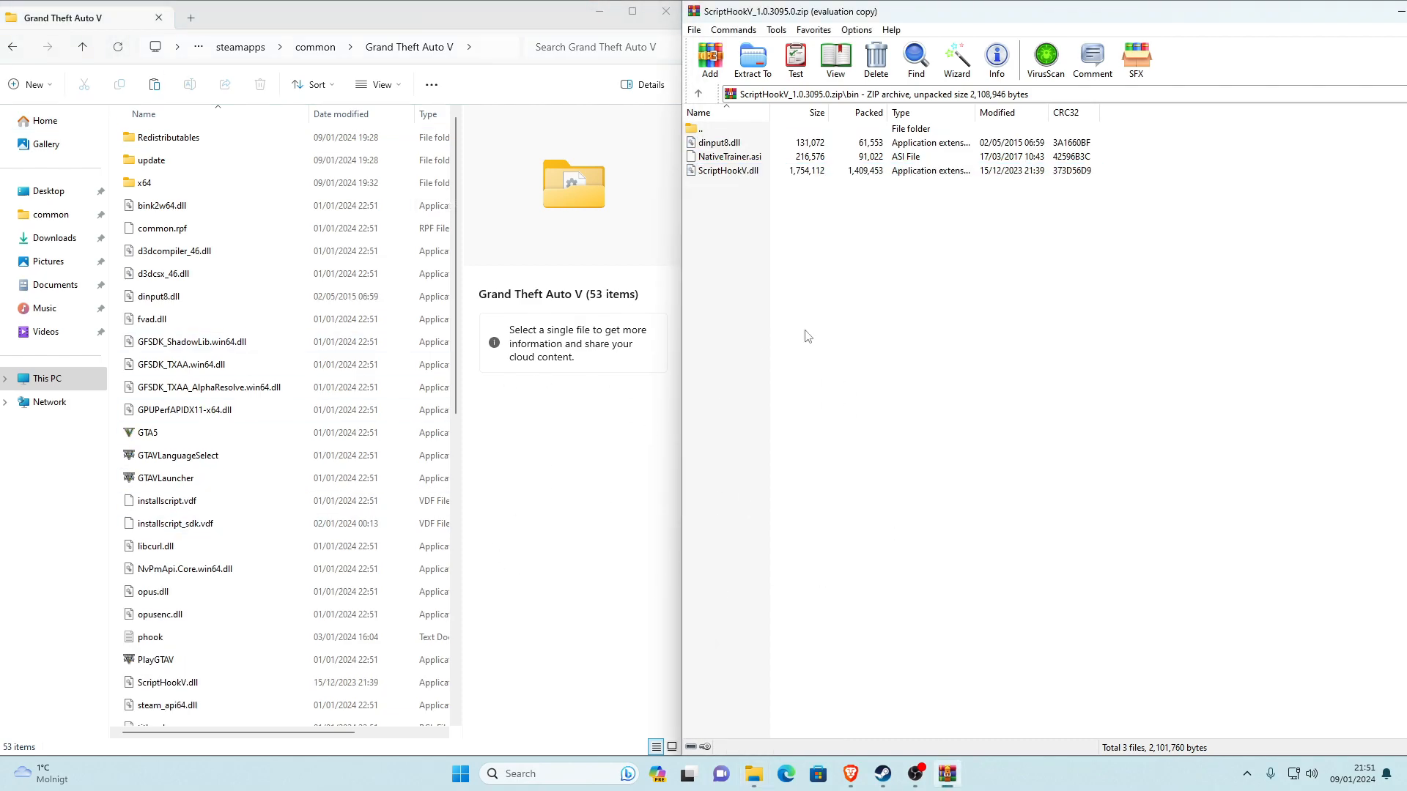
drag(1262, 19, 994, 78)
click(1199, 74)
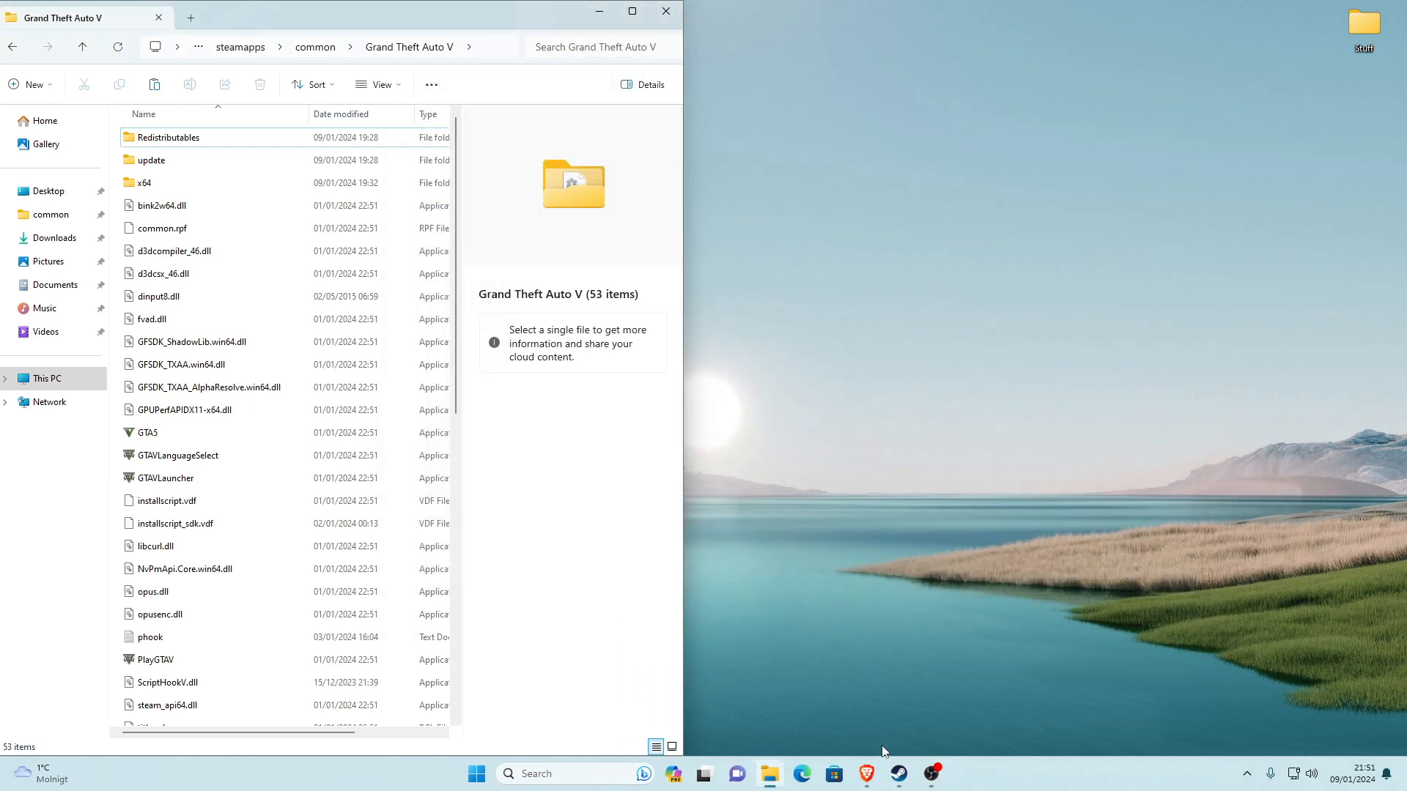
Switch to the Brave browser, download ScriptHookVDotNet.zip v3.6.0 to Downloads, open it in WinRAR, and clear its release page and the browser away
click(867, 774)
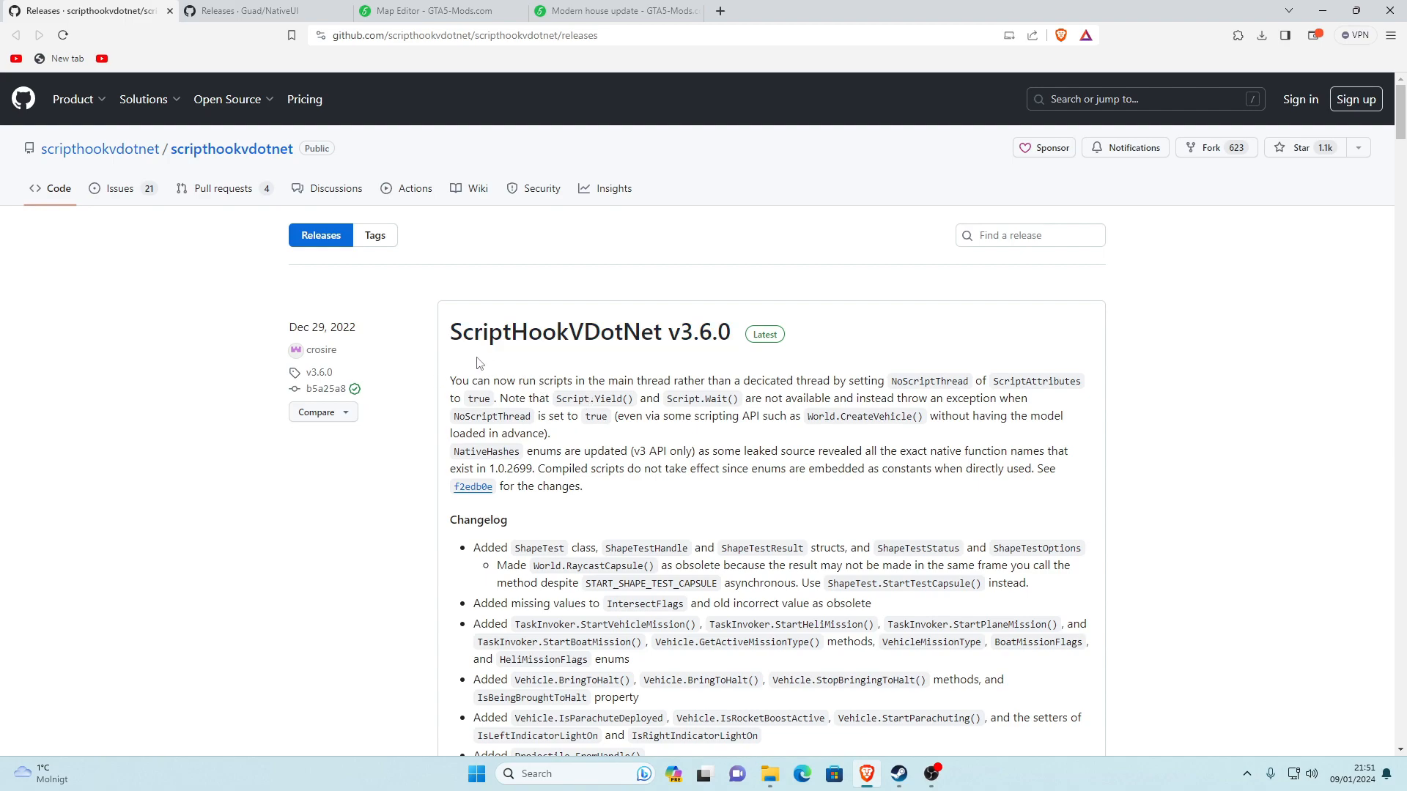
scroll(544, 400, down, 12)
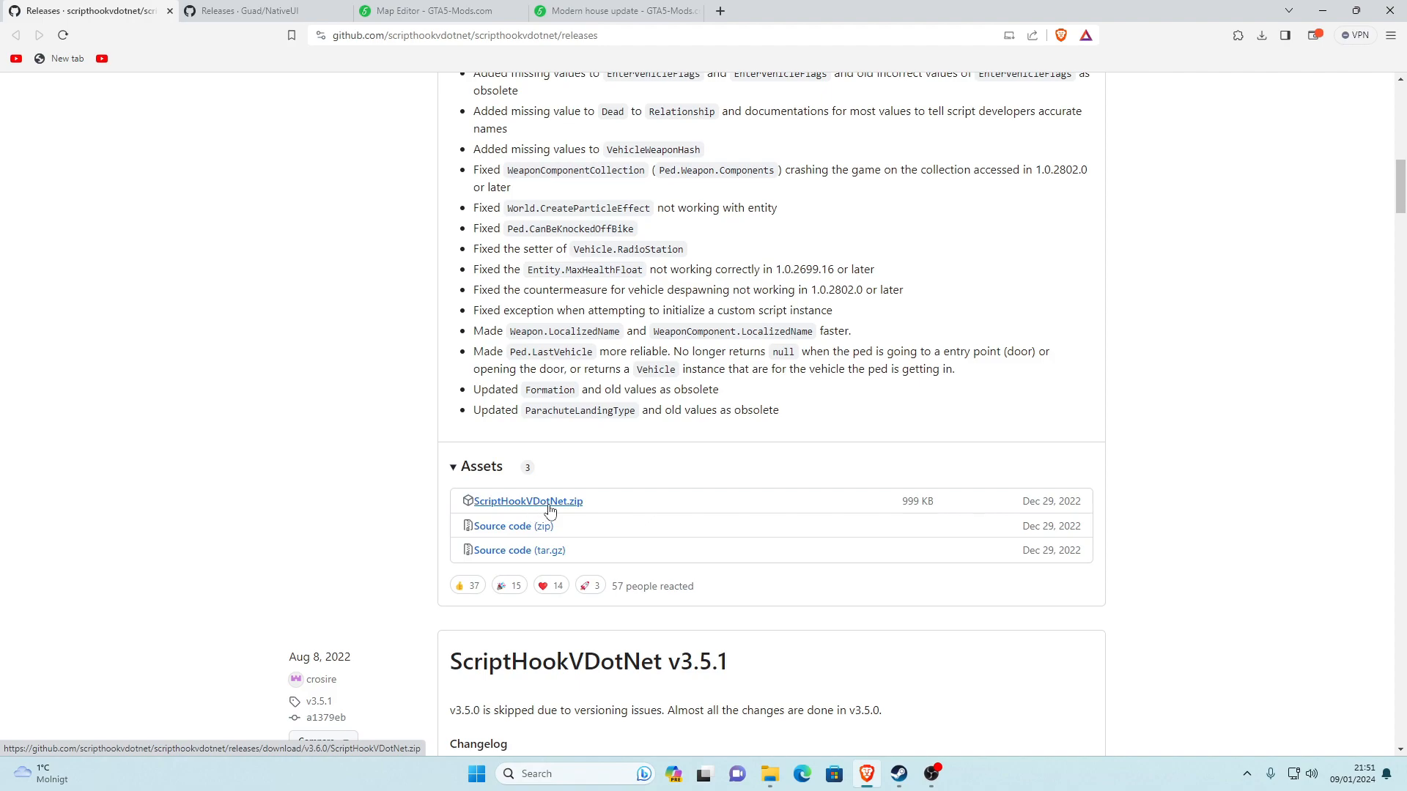
click(519, 503)
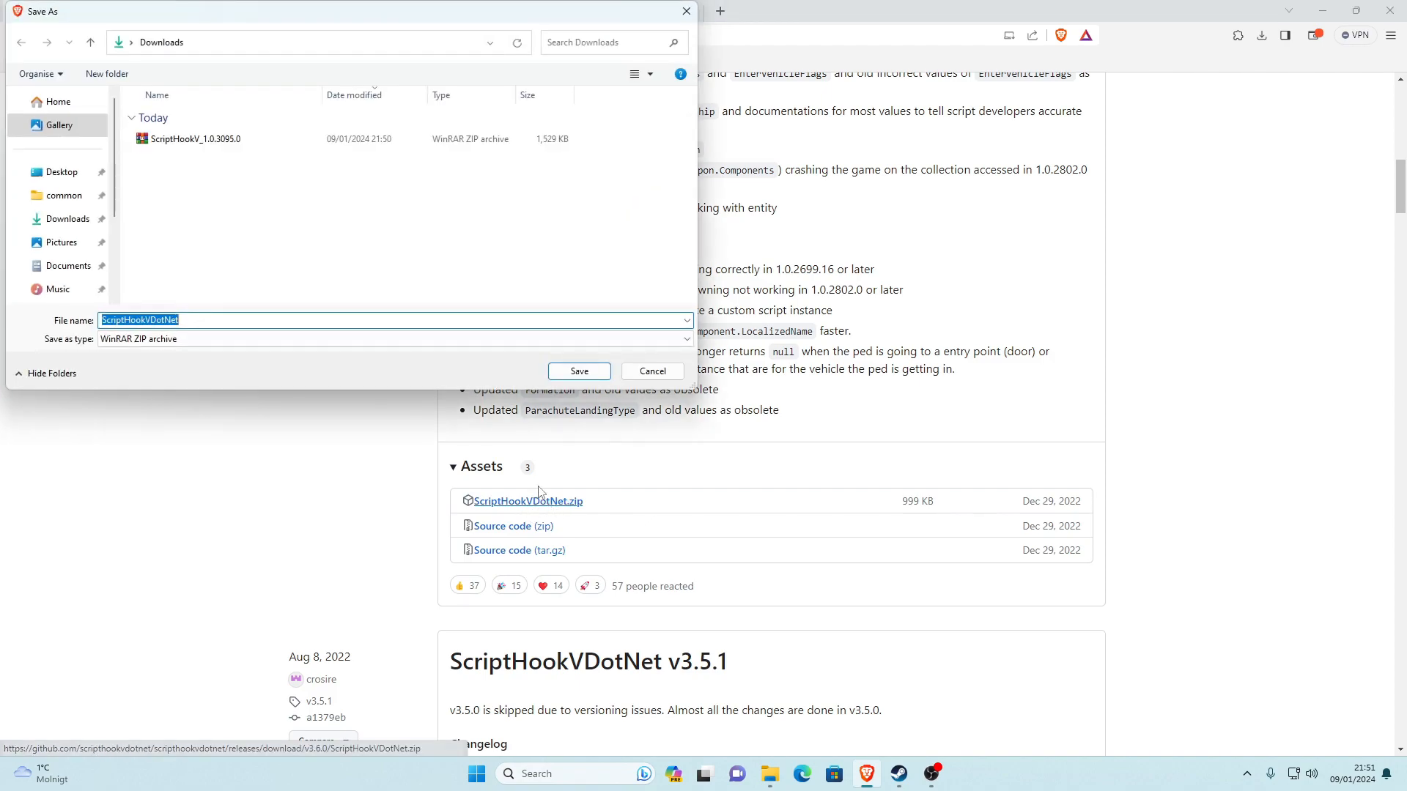
click(583, 373)
click(1105, 78)
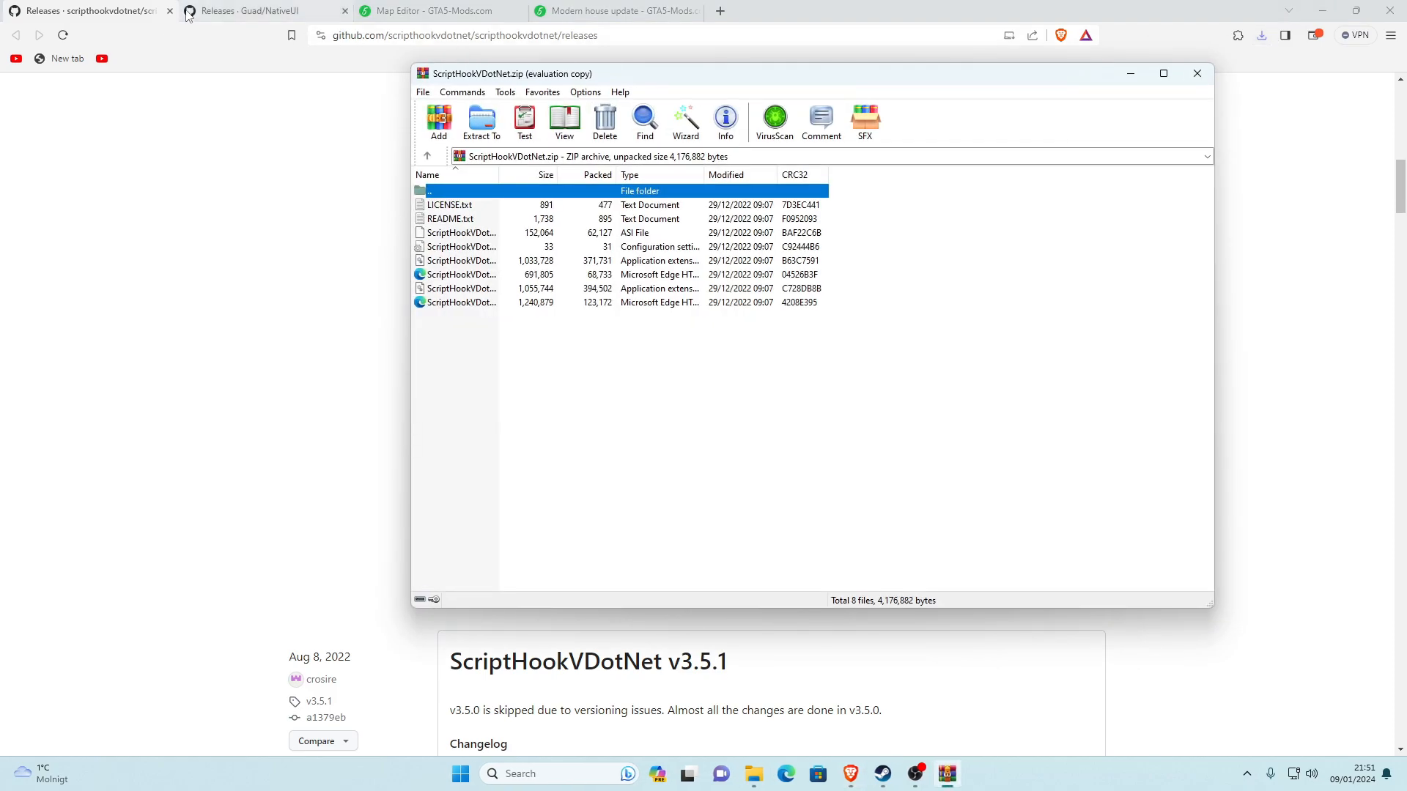
click(186, 14)
click(1322, 11)
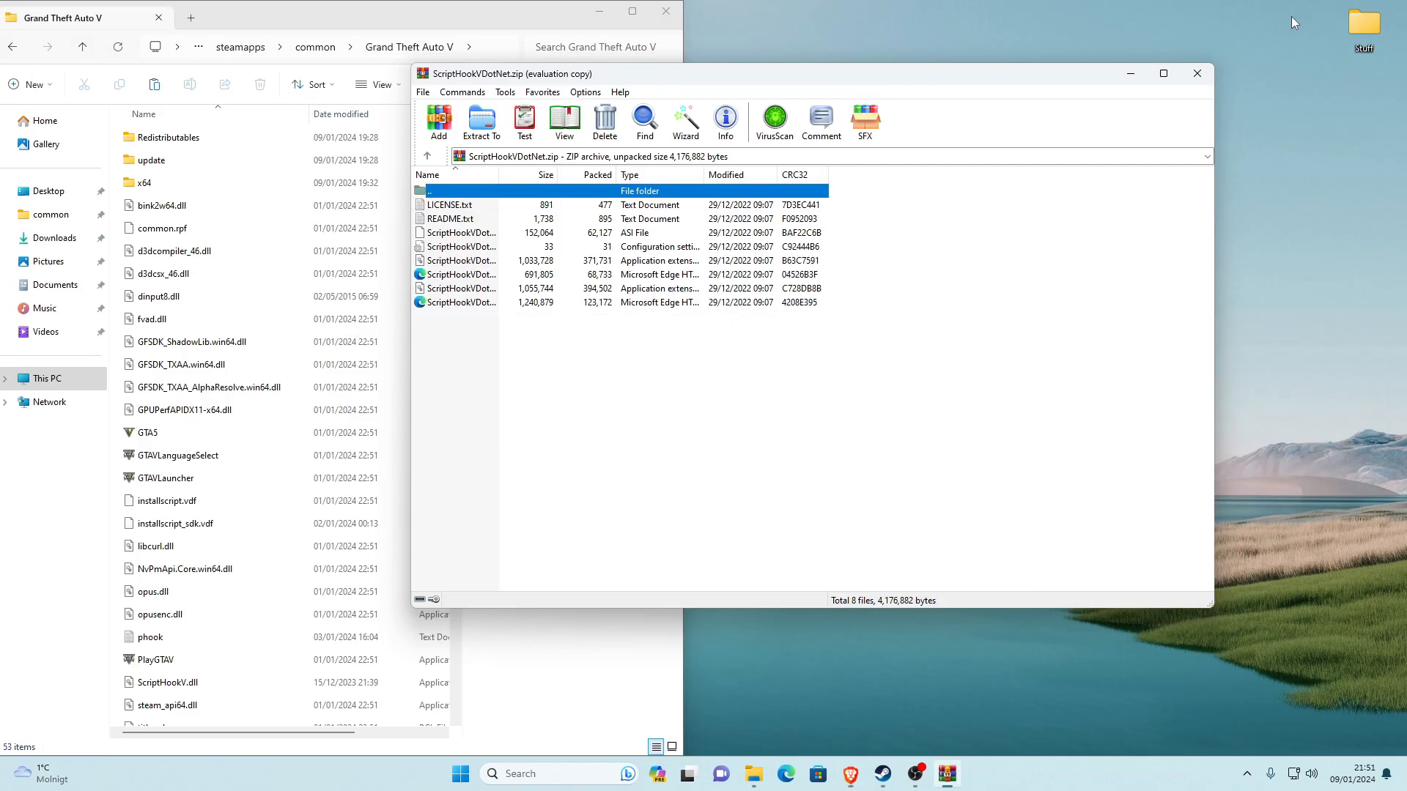
Extract the six ScriptHookVDotNet files, without LICENSE.txt and README.txt, into the Grand Theft Auto V folder and close the archive
drag(712, 79, 973, 89)
double_click(943, 71)
click(754, 285)
drag(736, 277, 794, 176)
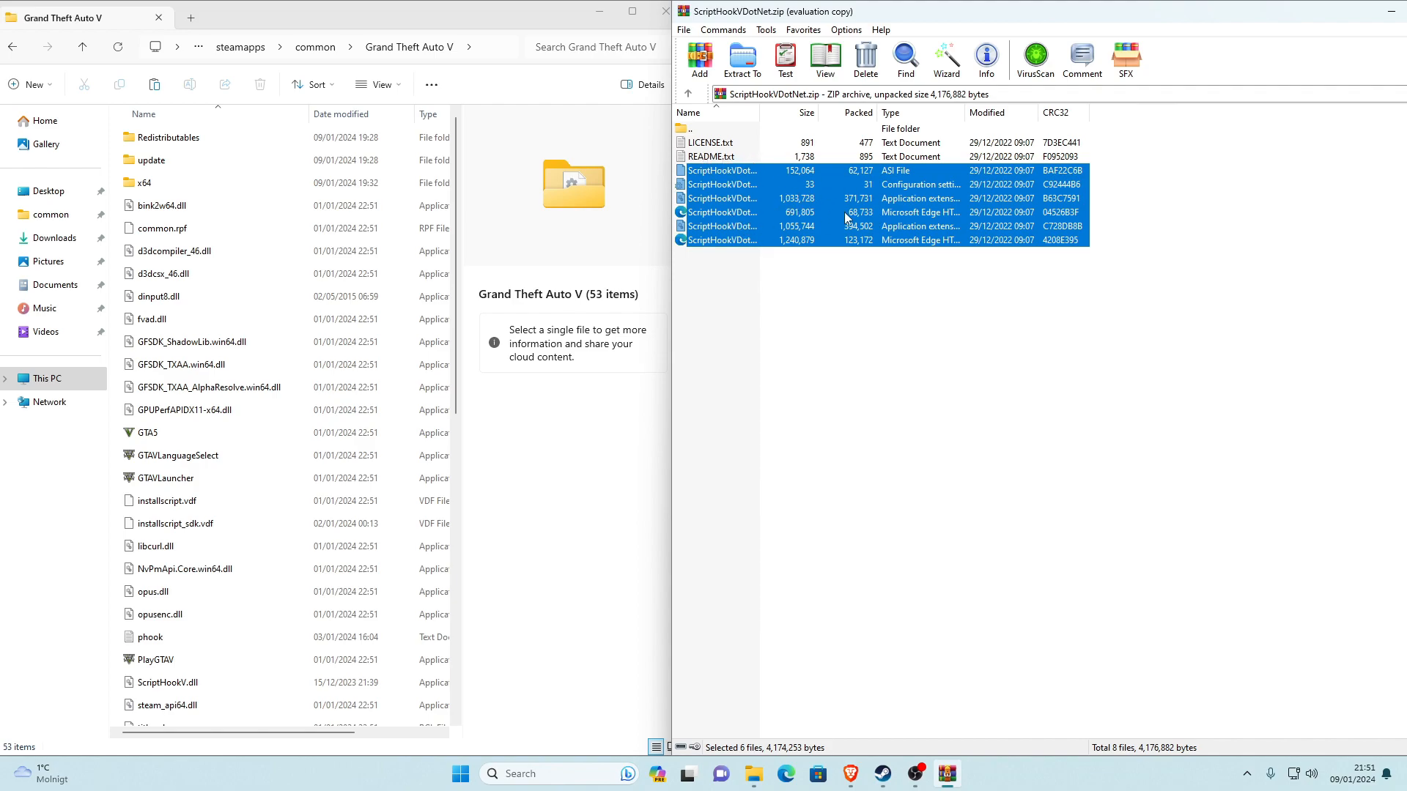
drag(904, 206, 256, 311)
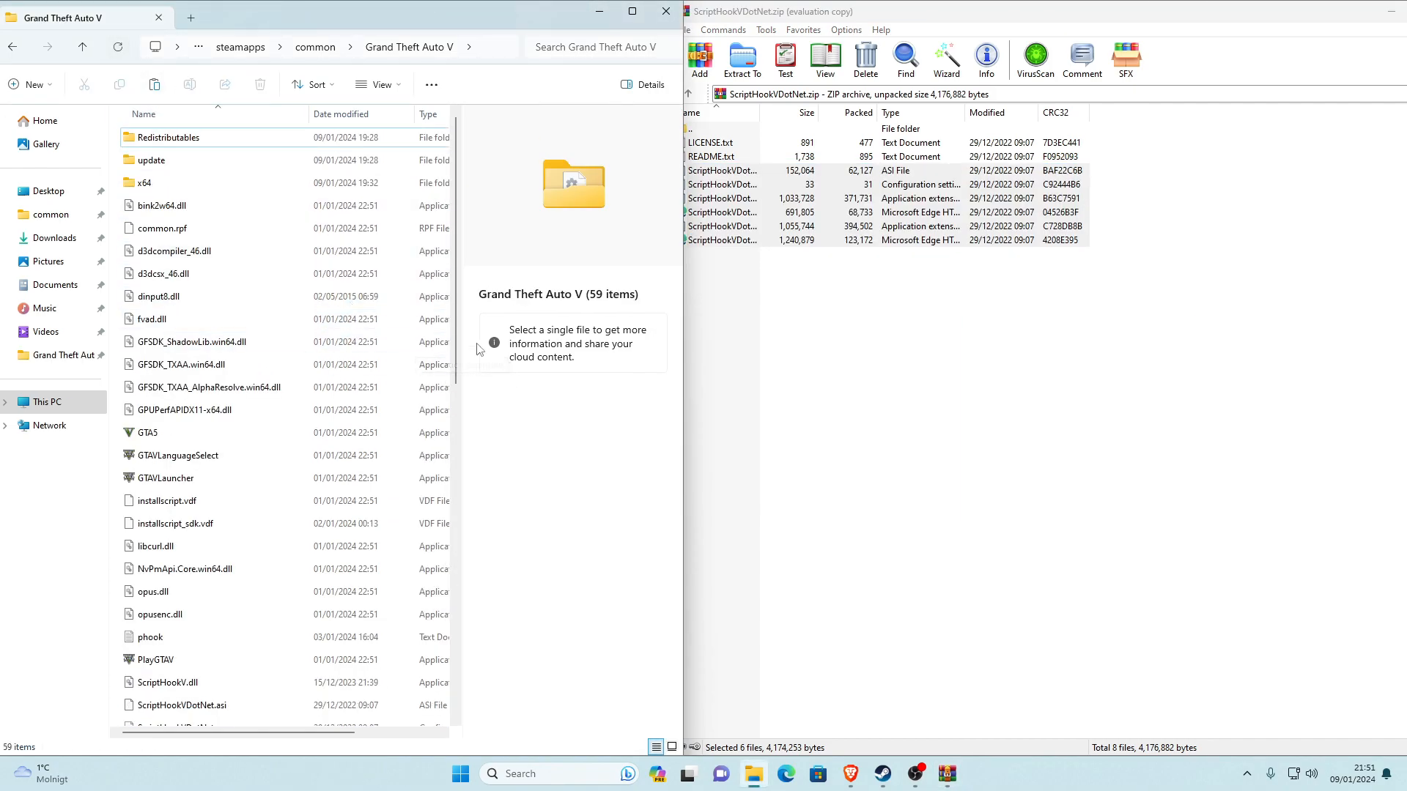
click(1078, 377)
drag(1354, 16, 1041, 93)
click(1142, 93)
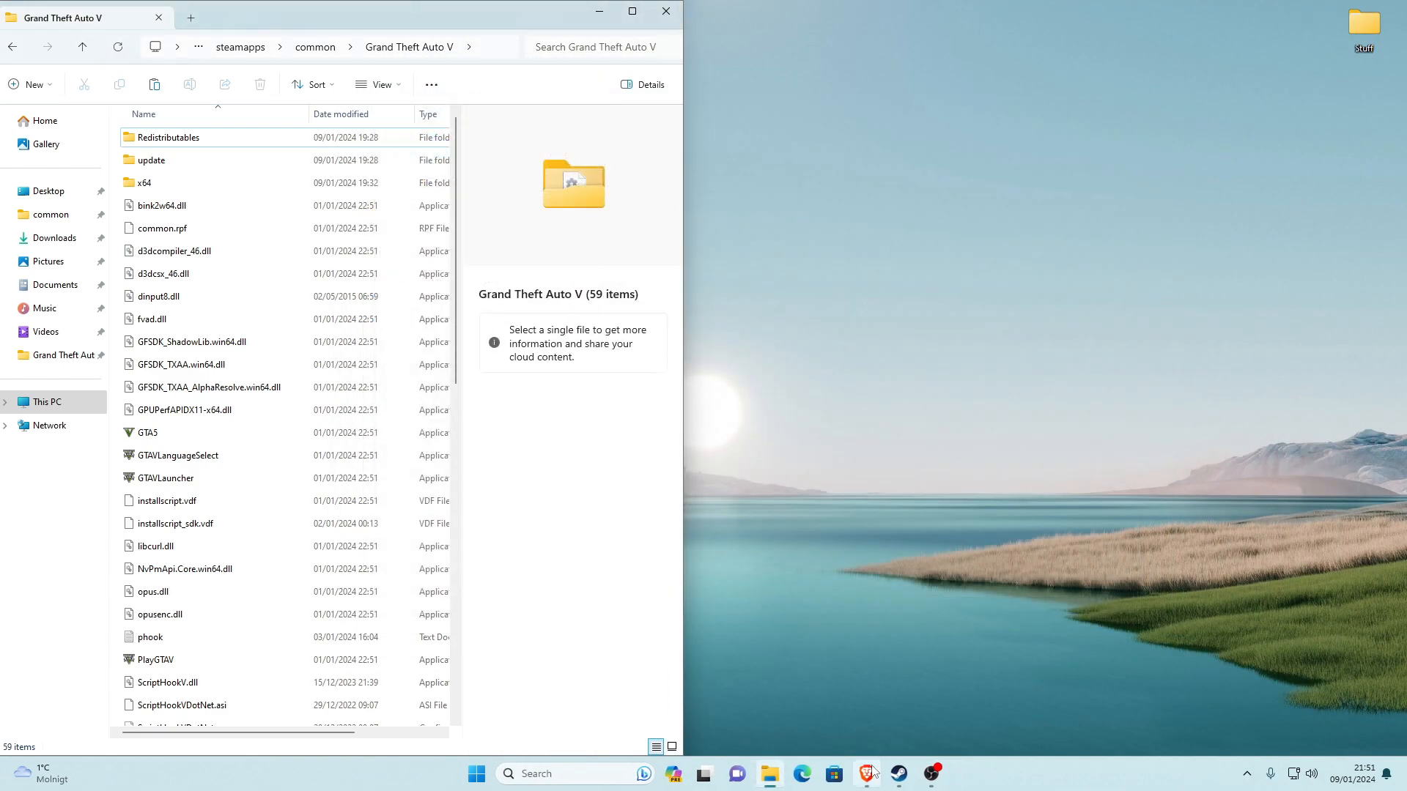
click(866, 773)
mouse_move(174, 97)
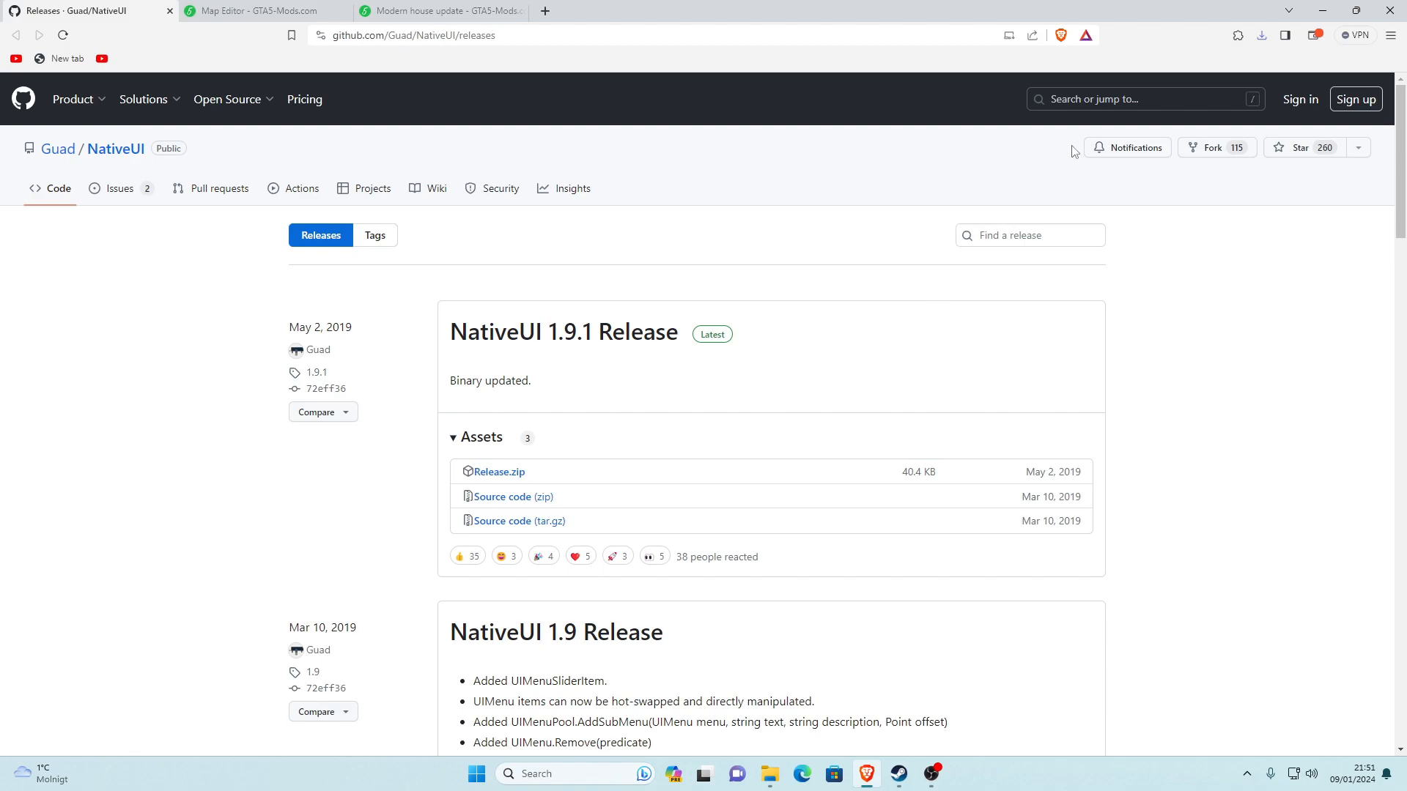
click(1323, 11)
Maximize the Grand Theft Auto V folder window, create a new folder named scripts in it, and refresh the file list
click(632, 11)
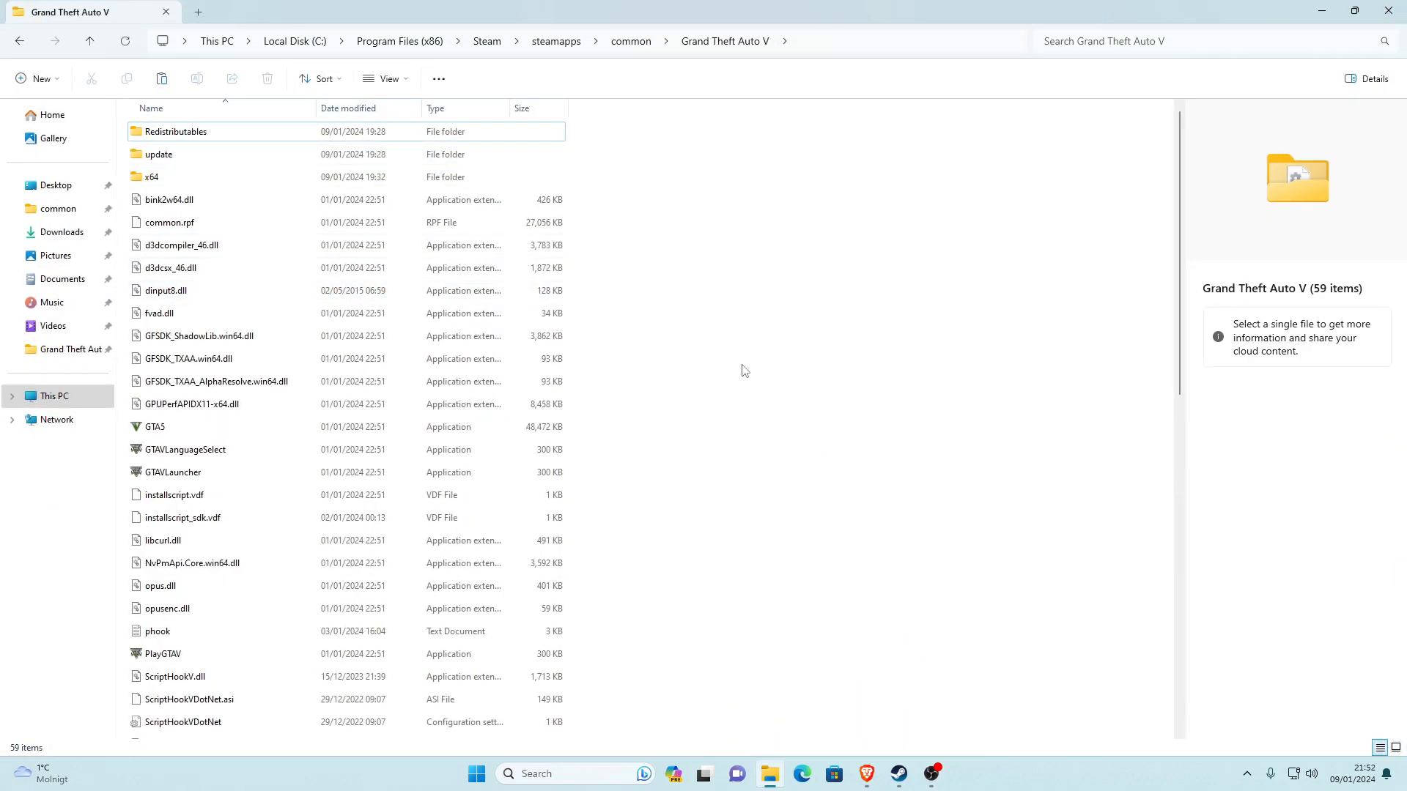
right_click(695, 220)
mouse_move(737, 367)
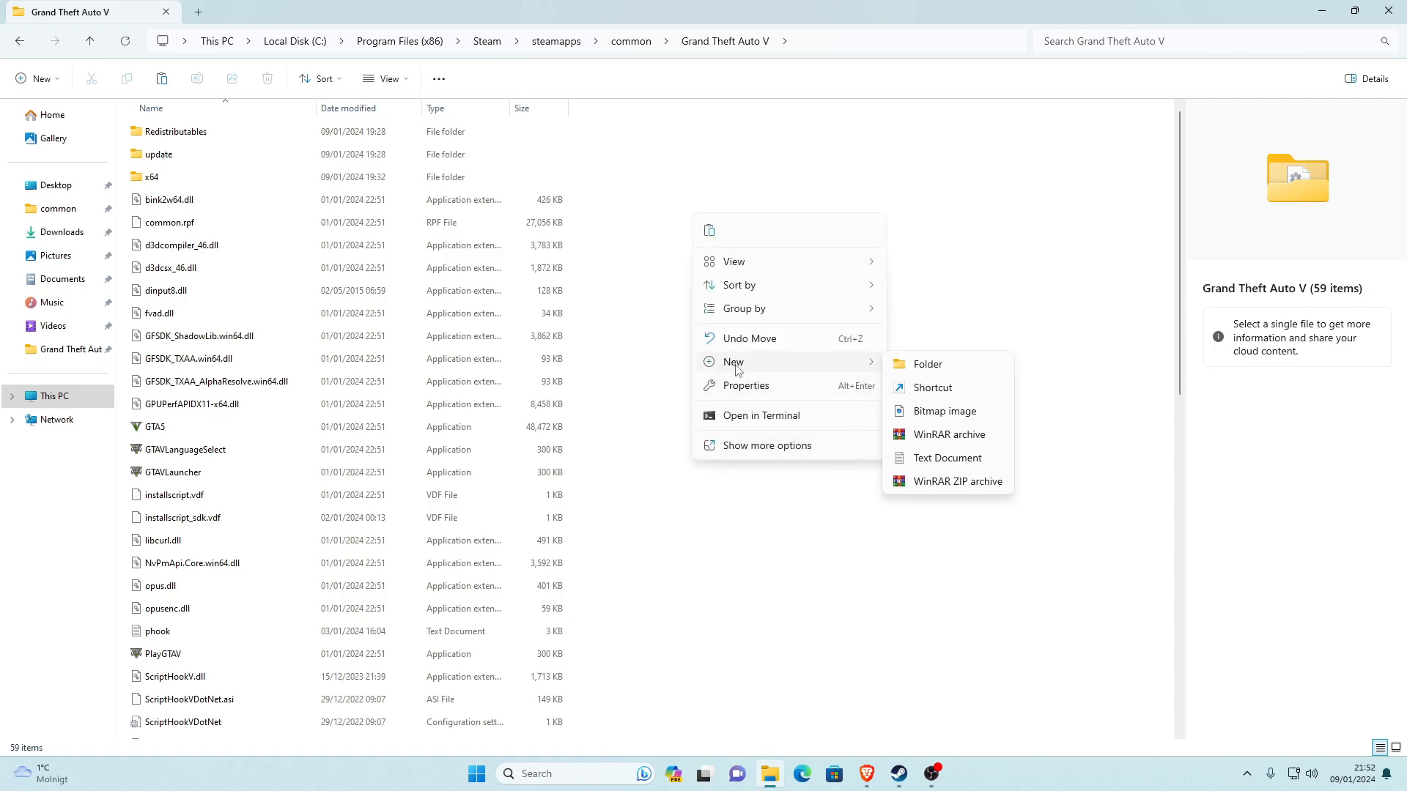
click(926, 371)
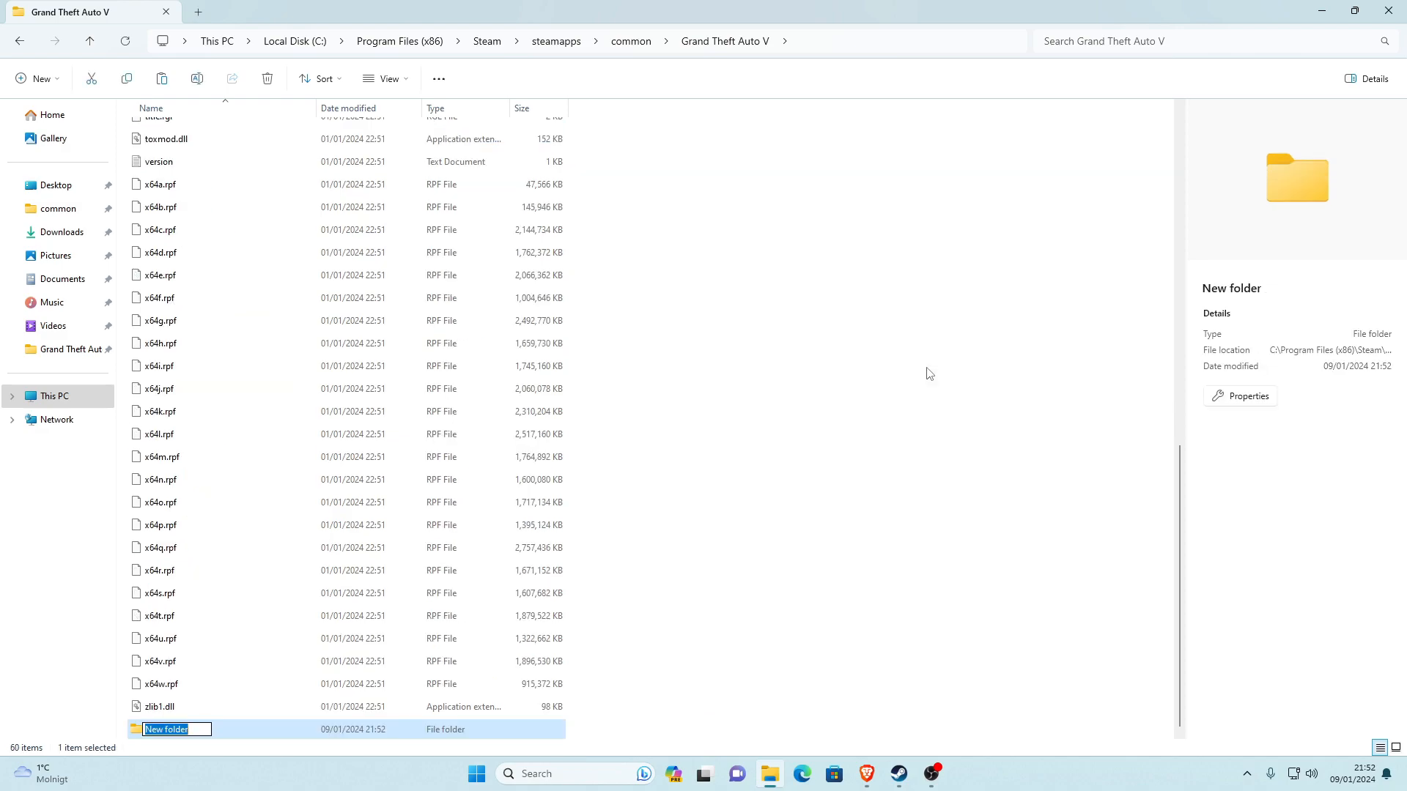
text(scripts)
key(Return)
click(918, 374)
click(126, 41)
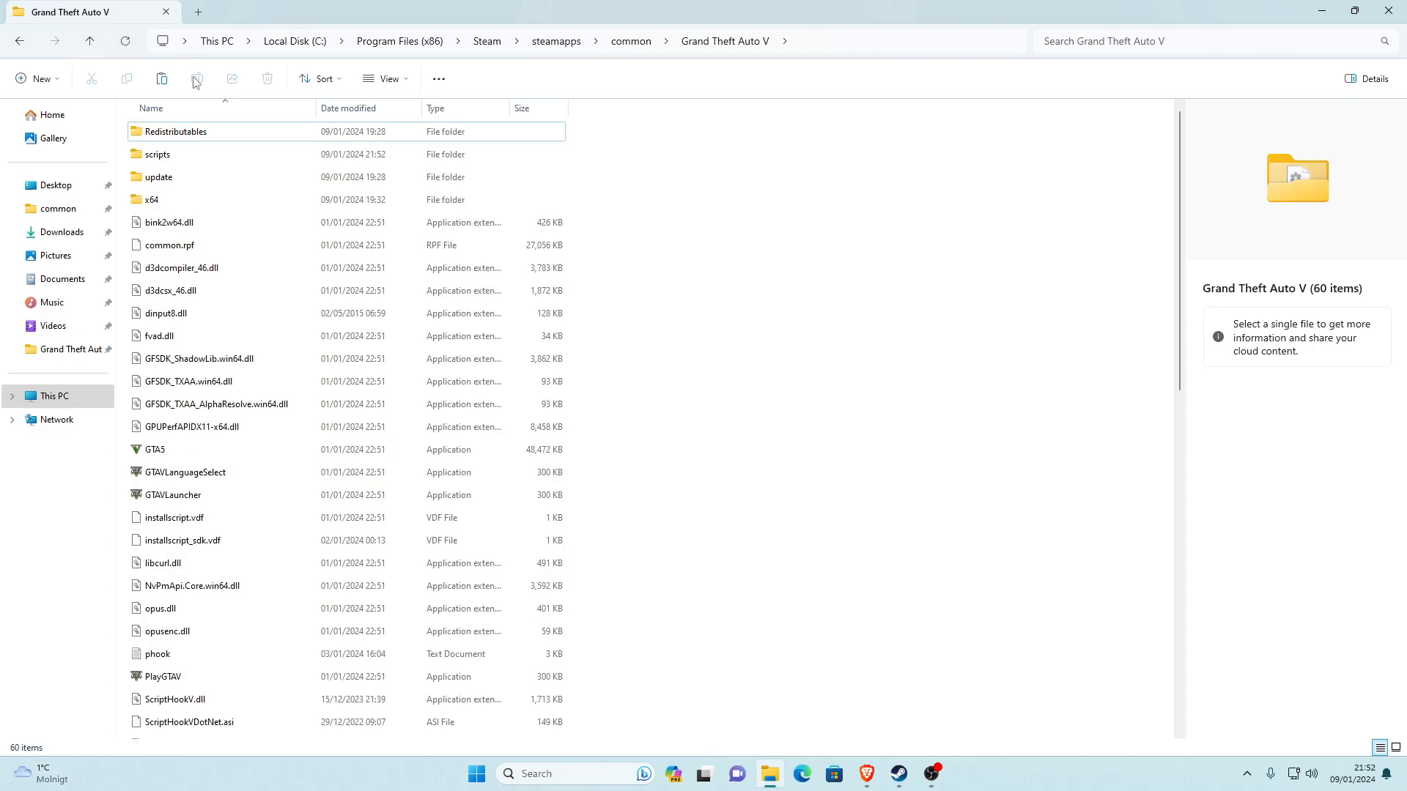
Look inside the scripts folder, and return the Grand Theft Auto V window to half the screen at full height
double_click(183, 154)
key(alt+Left)
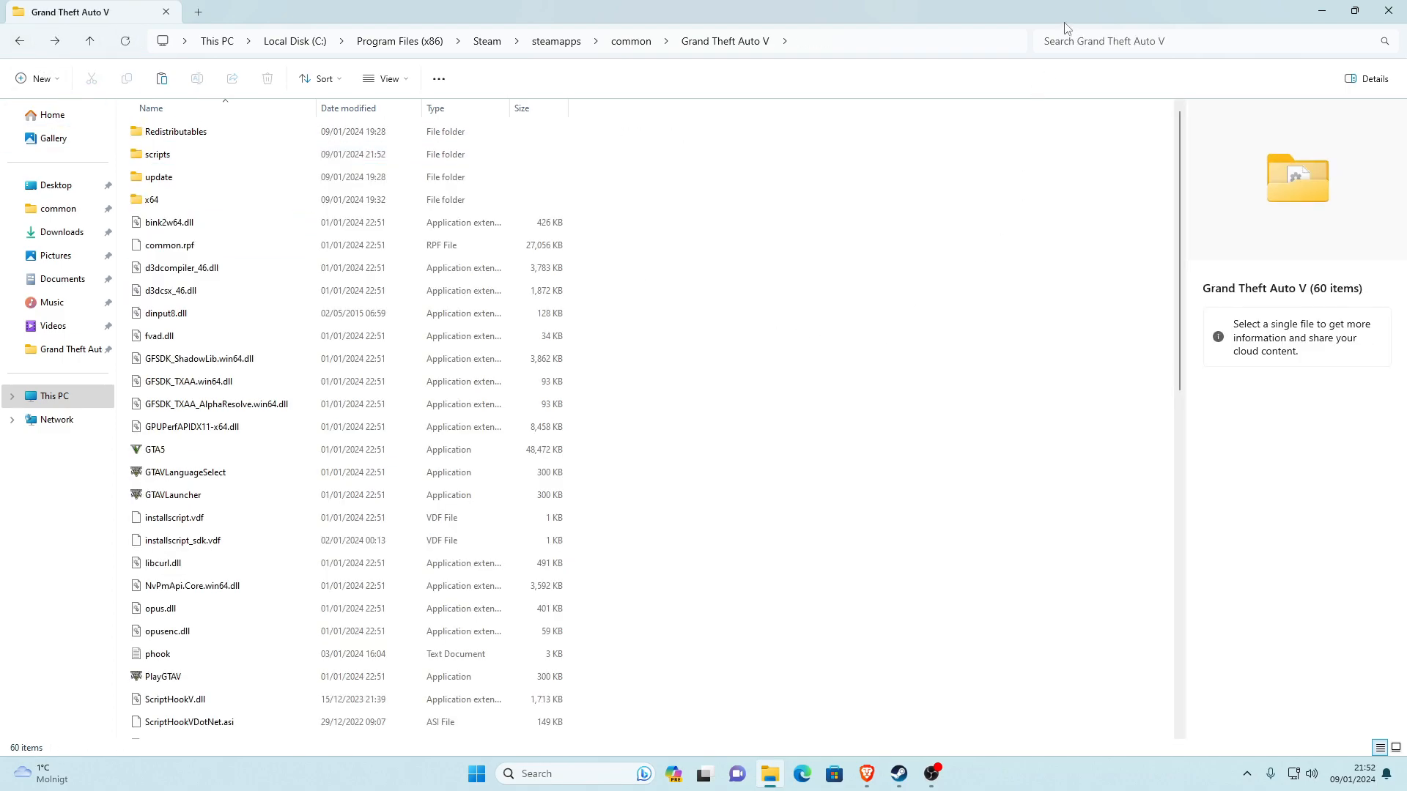
click(1355, 11)
drag(289, 104, 353, 2)
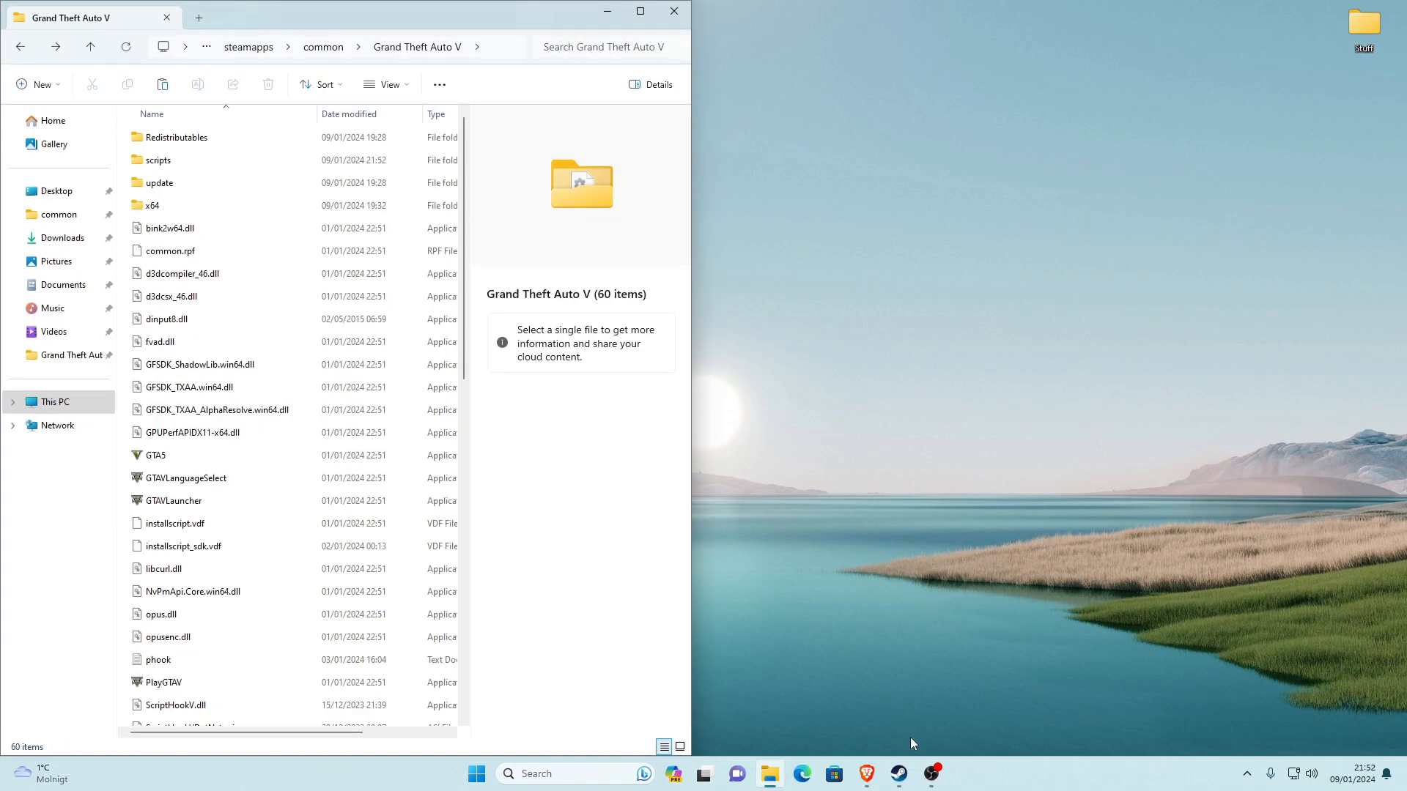
Switch to the Brave browser, download Release.zip of NativeUI 1.9.1, open it in WinRAR, and clear its release page and the browser away
click(867, 774)
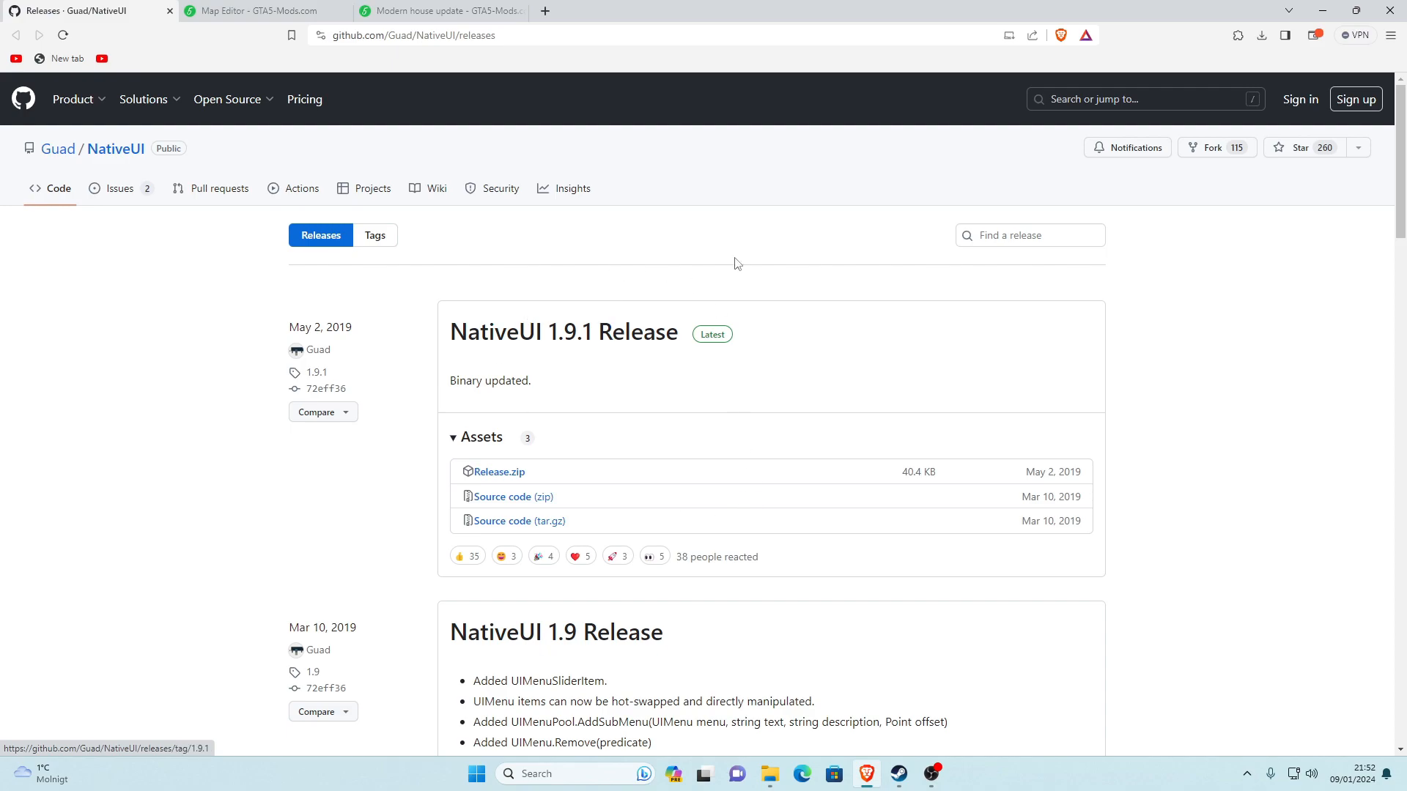
scroll(685, 246, down, 1)
scroll(704, 252, up, 1)
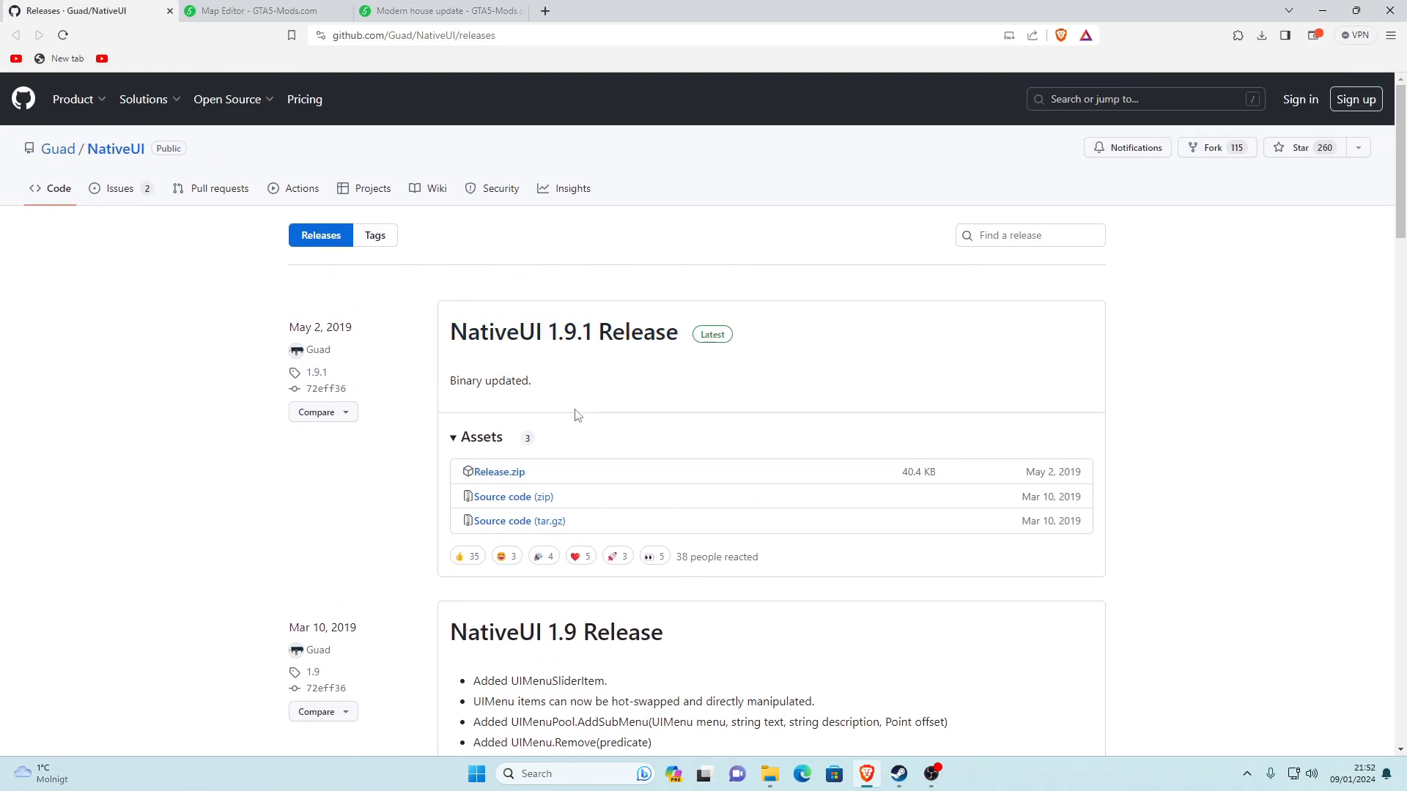
scroll(578, 415, down, 1)
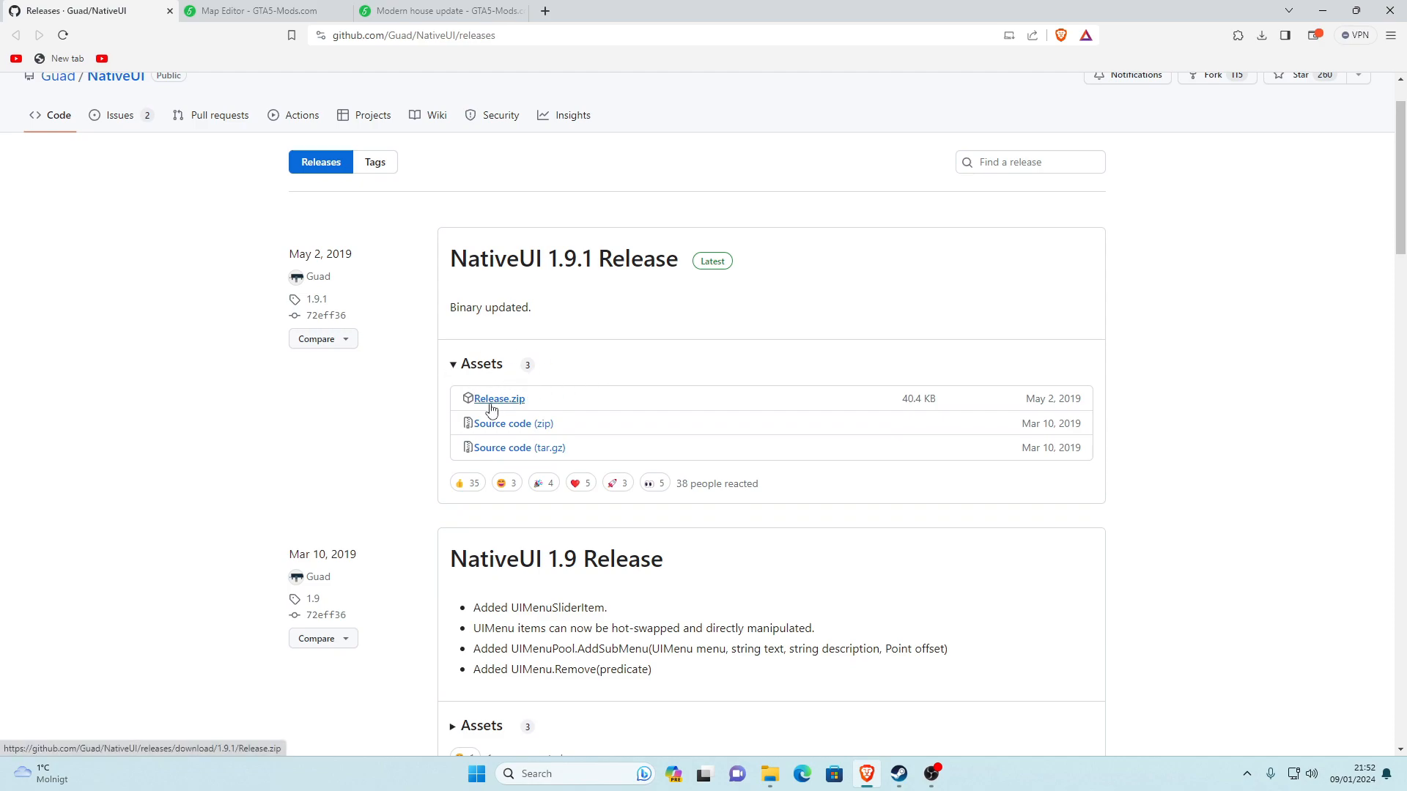
click(519, 405)
click(576, 370)
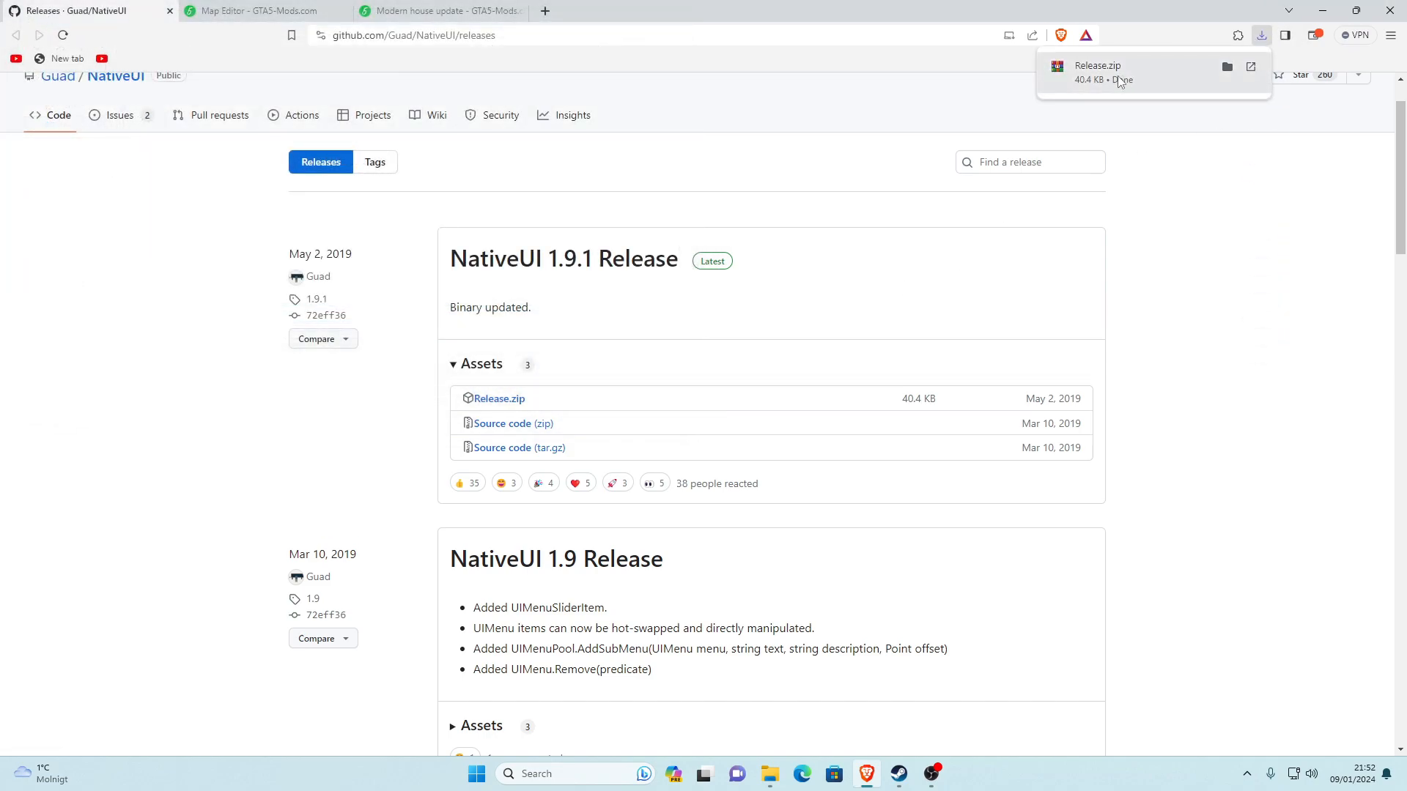
click(1089, 78)
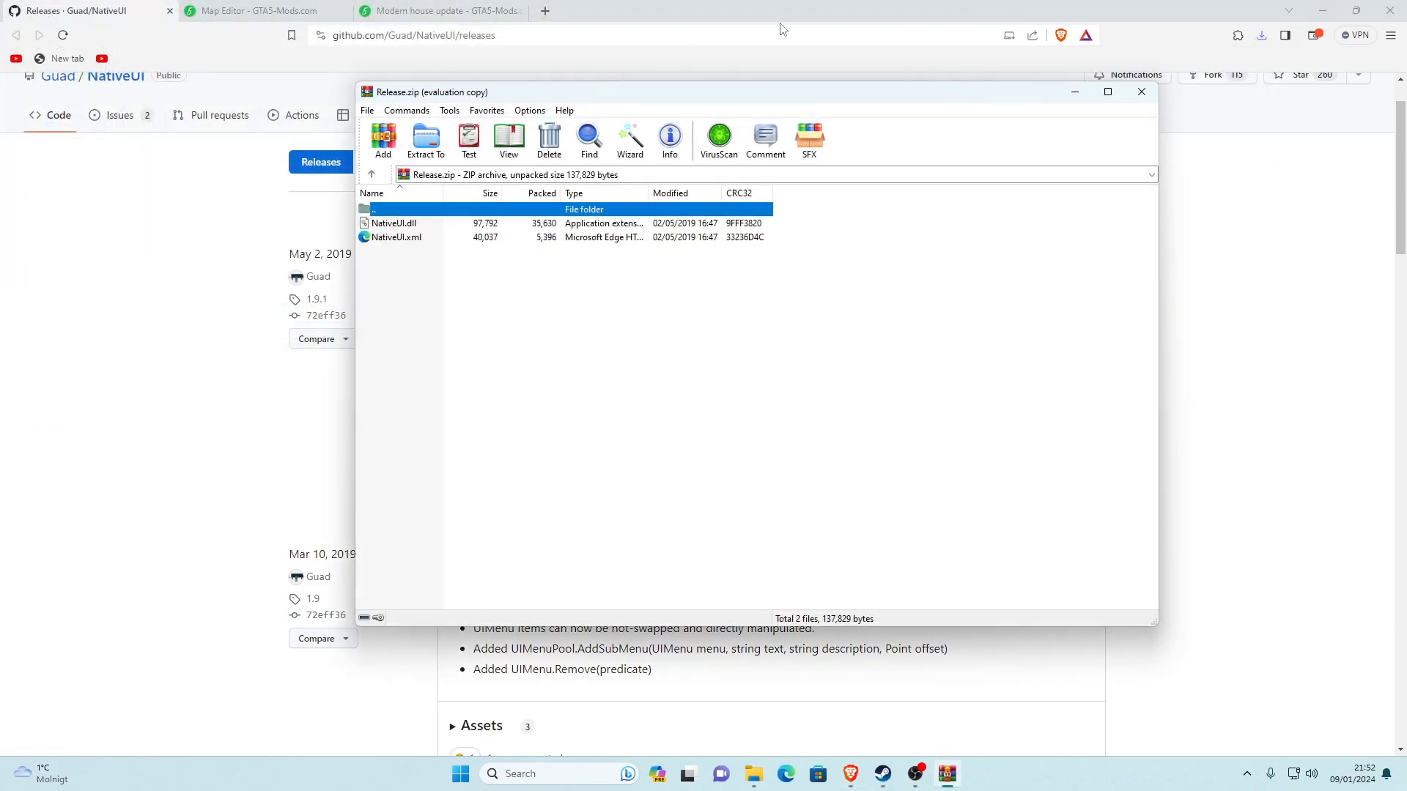
click(170, 11)
click(1322, 10)
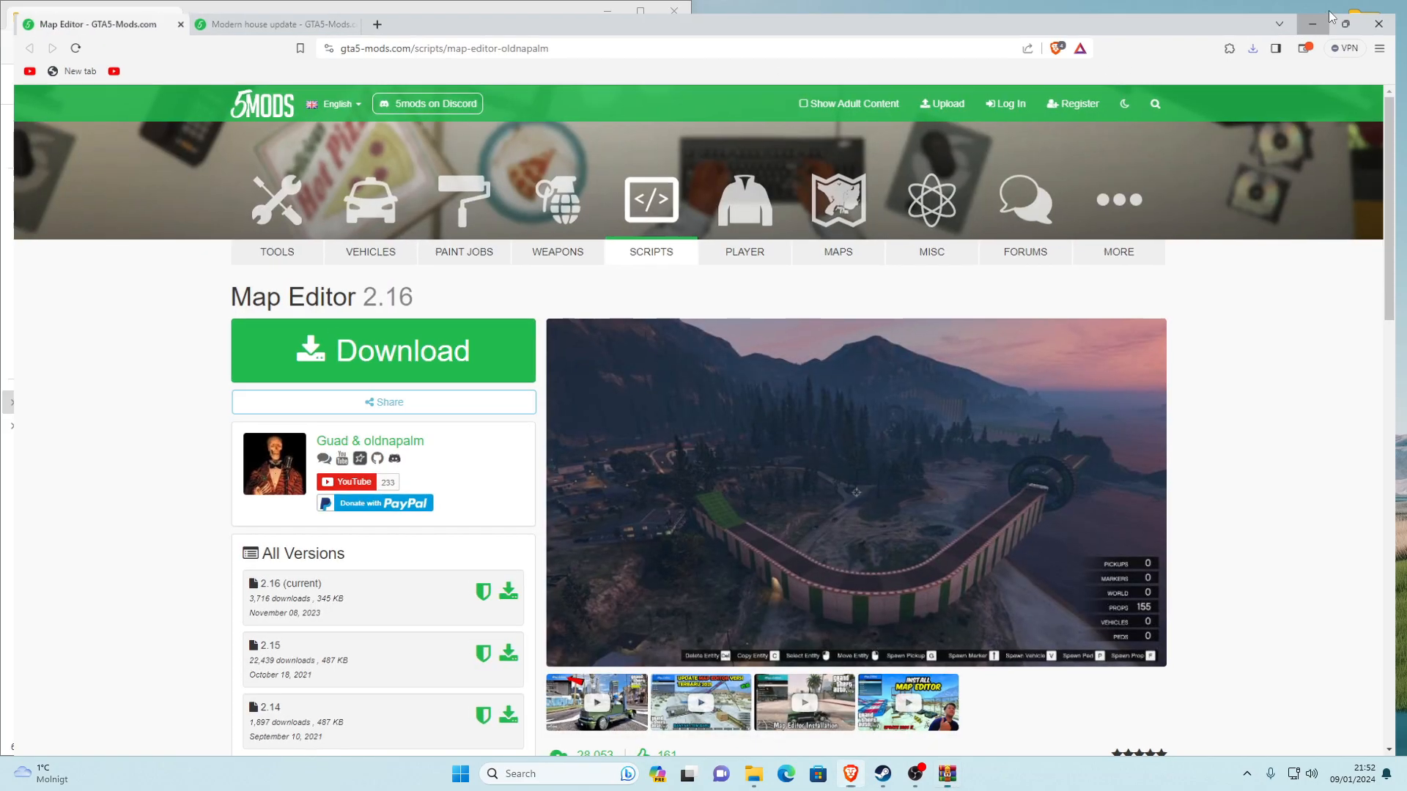
Extract NativeUI.dll and NativeUI.xml from the Release.zip archive into the scripts folder, and close the archive
drag(775, 94, 1084, 95)
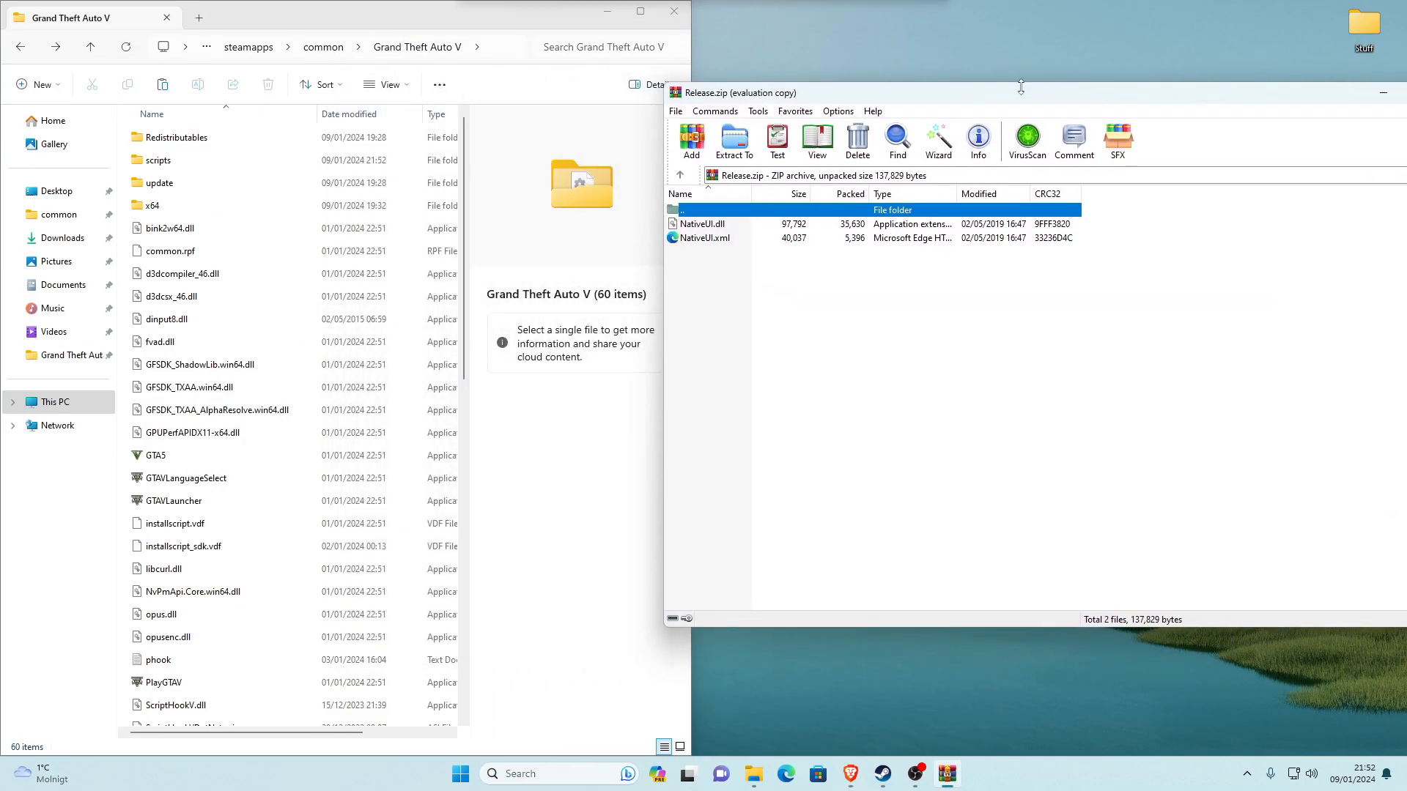
double_click(1004, 83)
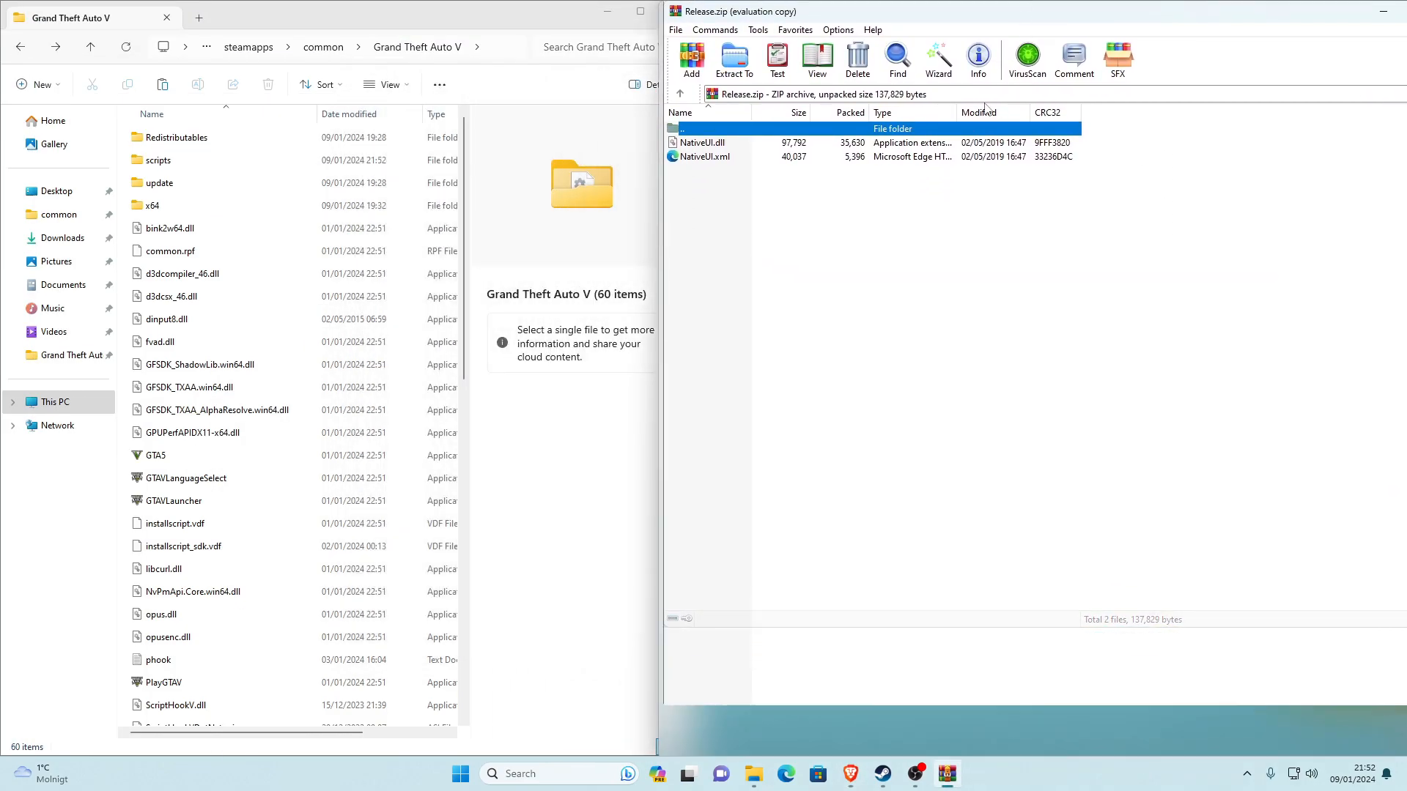
click(702, 146)
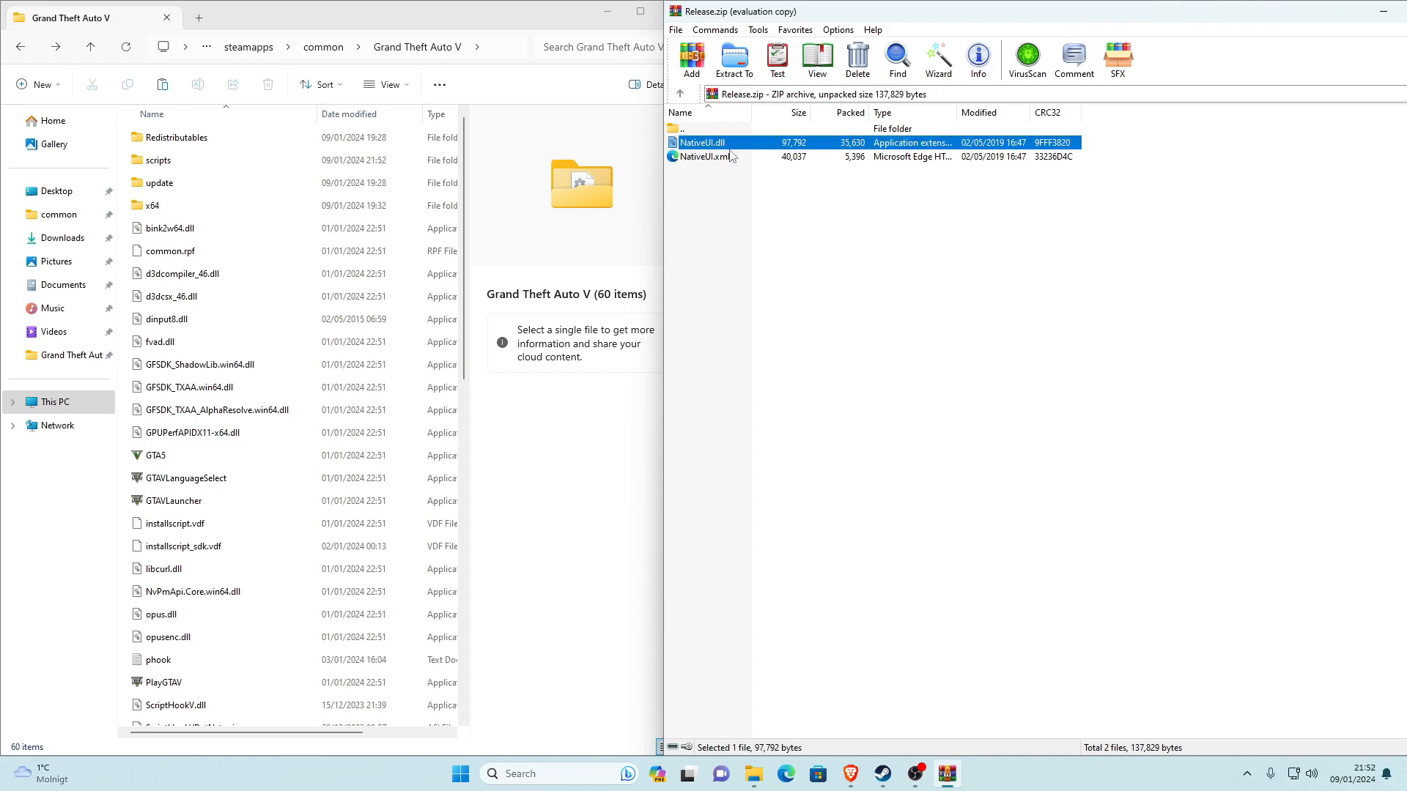
click(731, 158)
drag(721, 206, 733, 147)
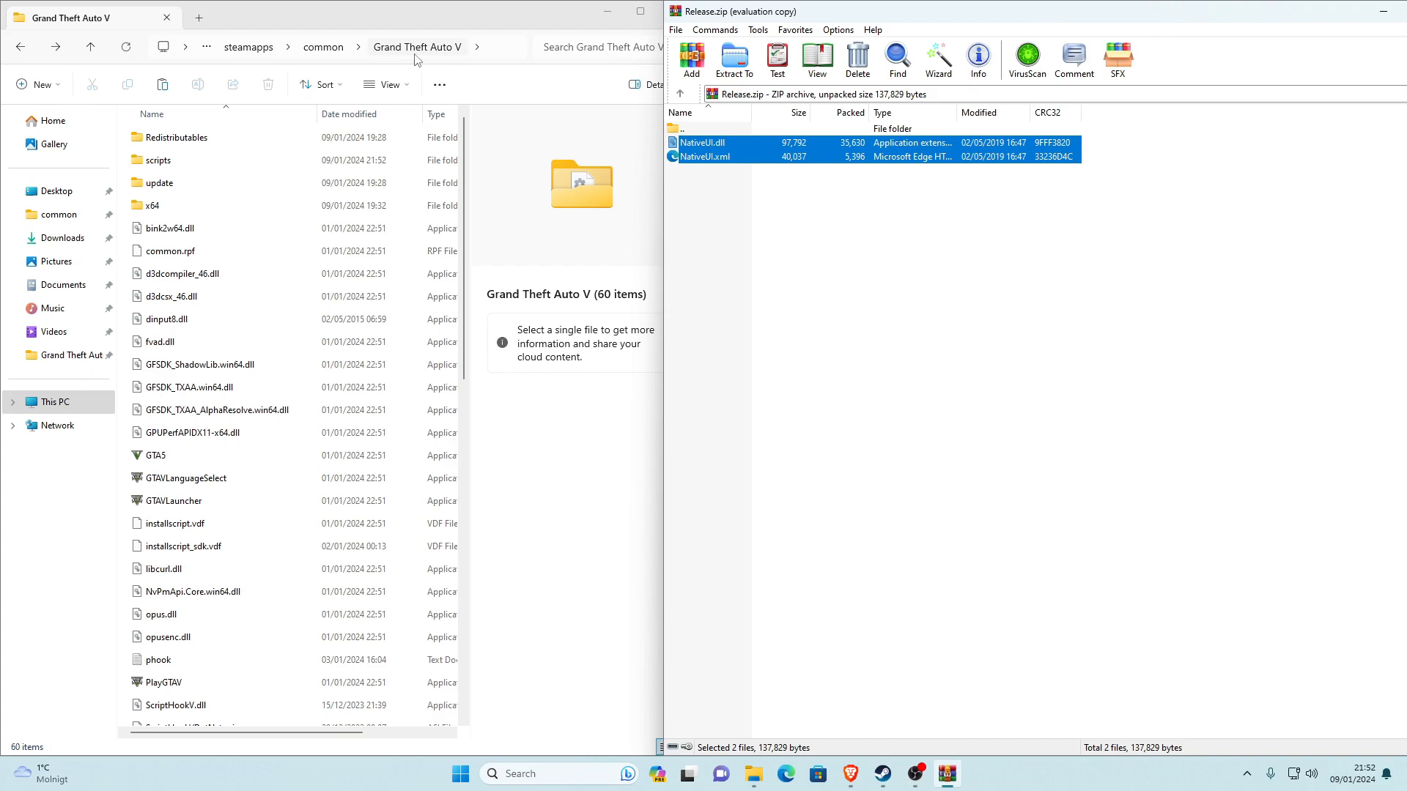
double_click(162, 162)
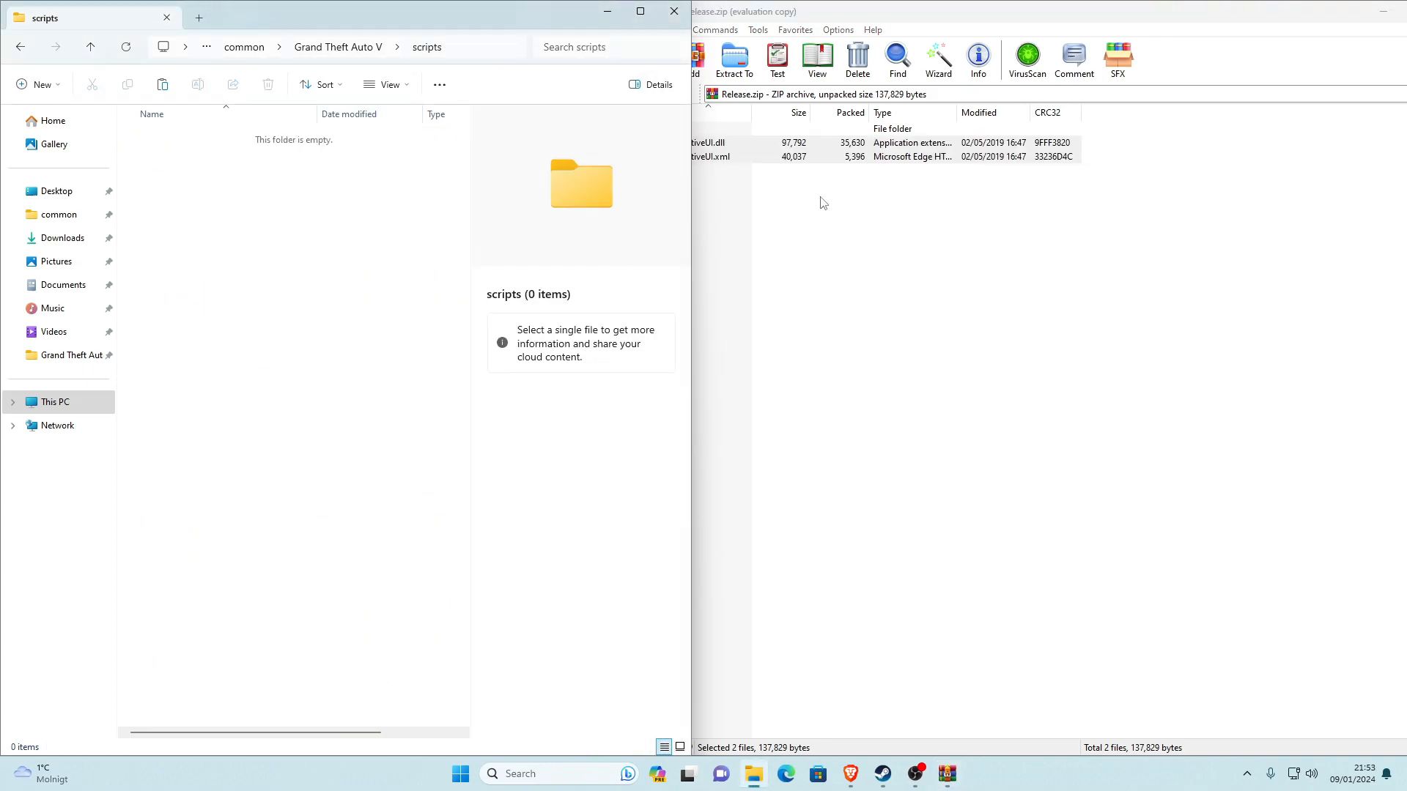
drag(729, 148, 247, 268)
click(247, 270)
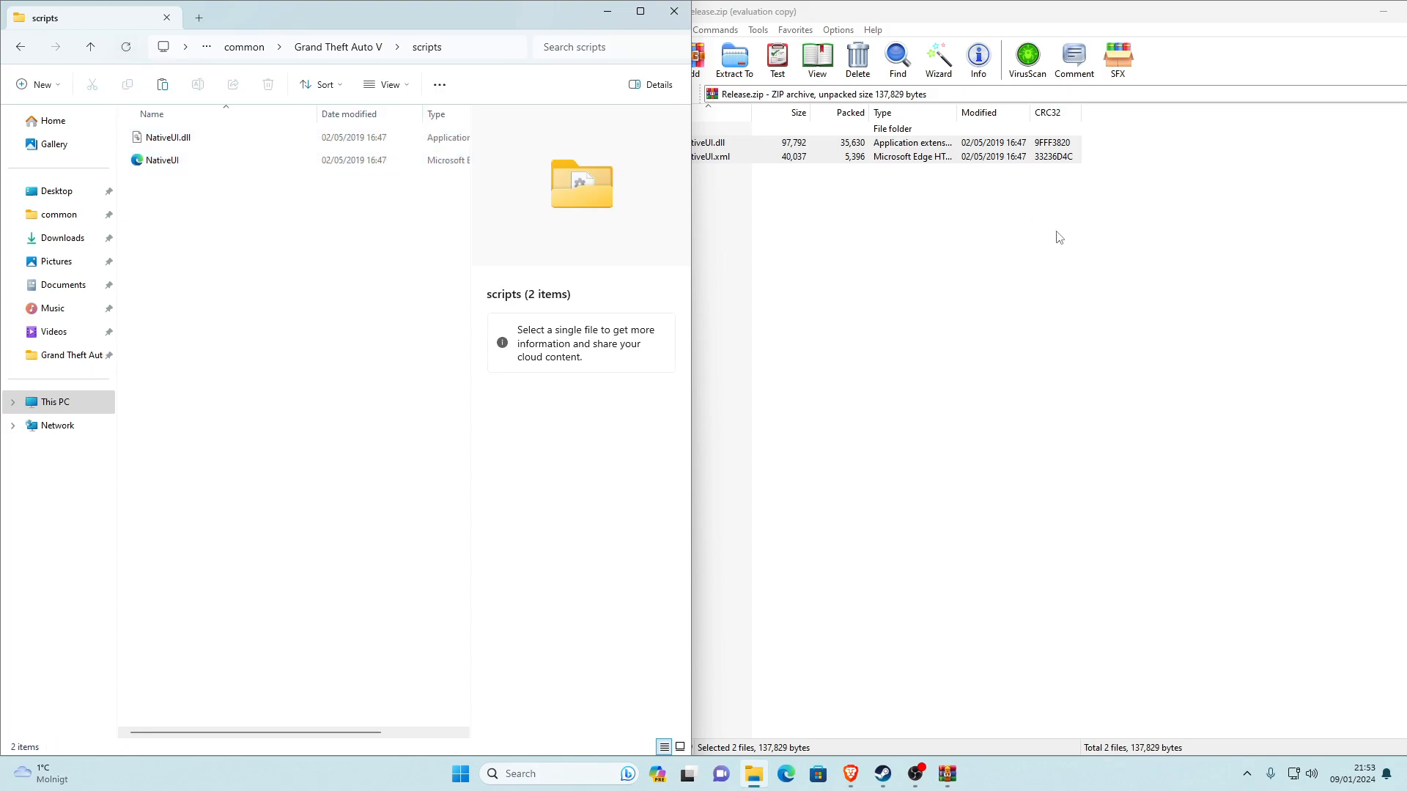
click(1053, 266)
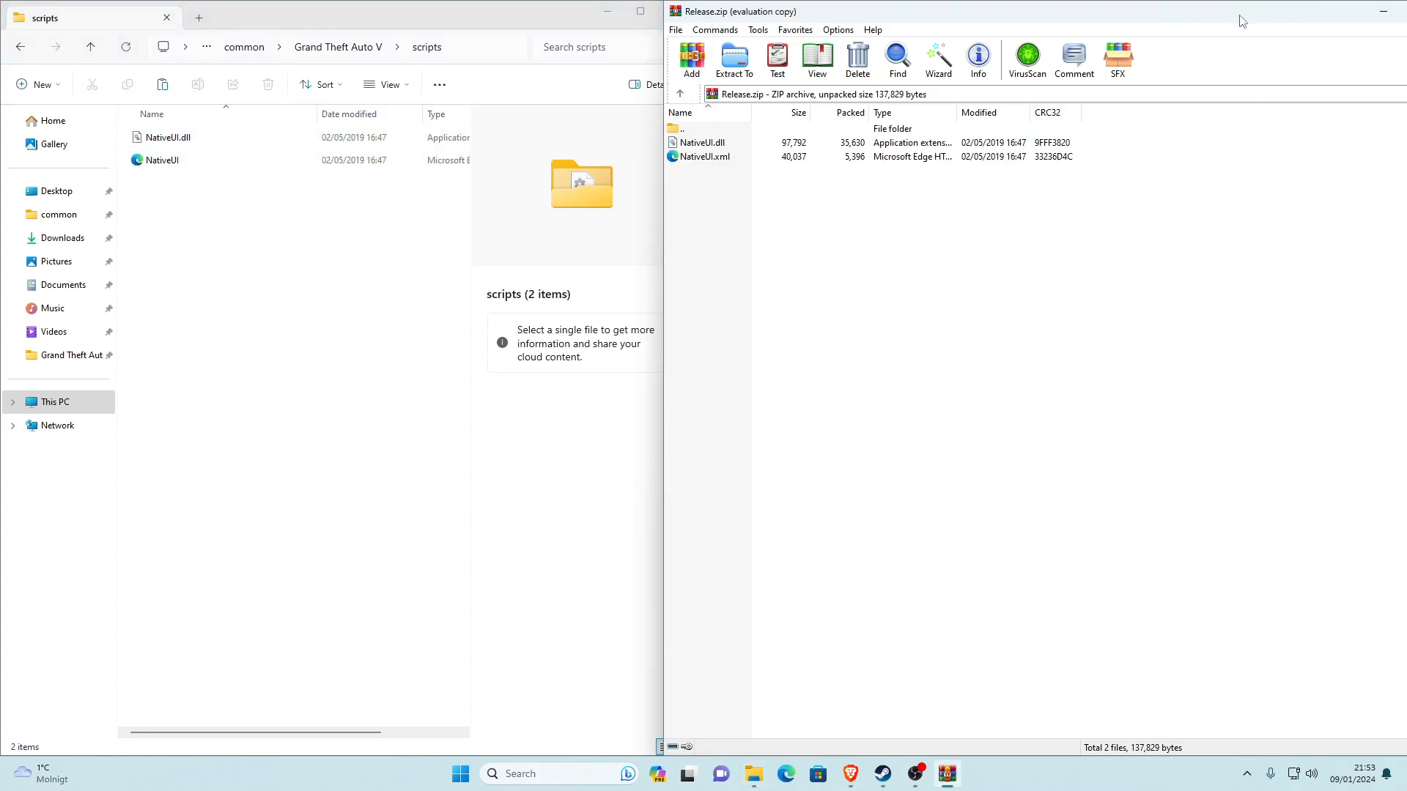
drag(1240, 16, 902, 81)
click(1105, 82)
Switch to the Brave browser, download version 2.16 of Map Editor, and open the downloaded zip in WinRAR
click(867, 774)
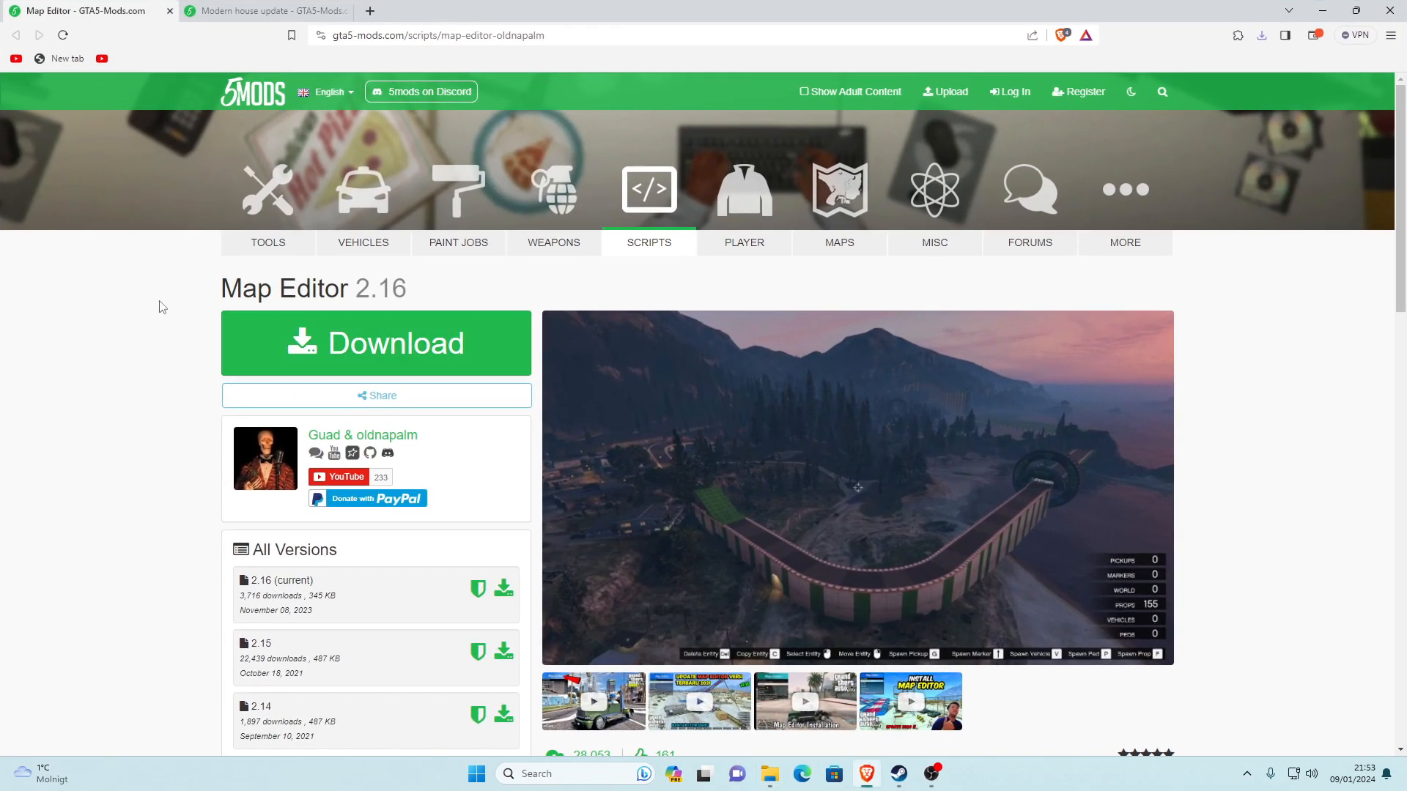
scroll(293, 410, down, 5)
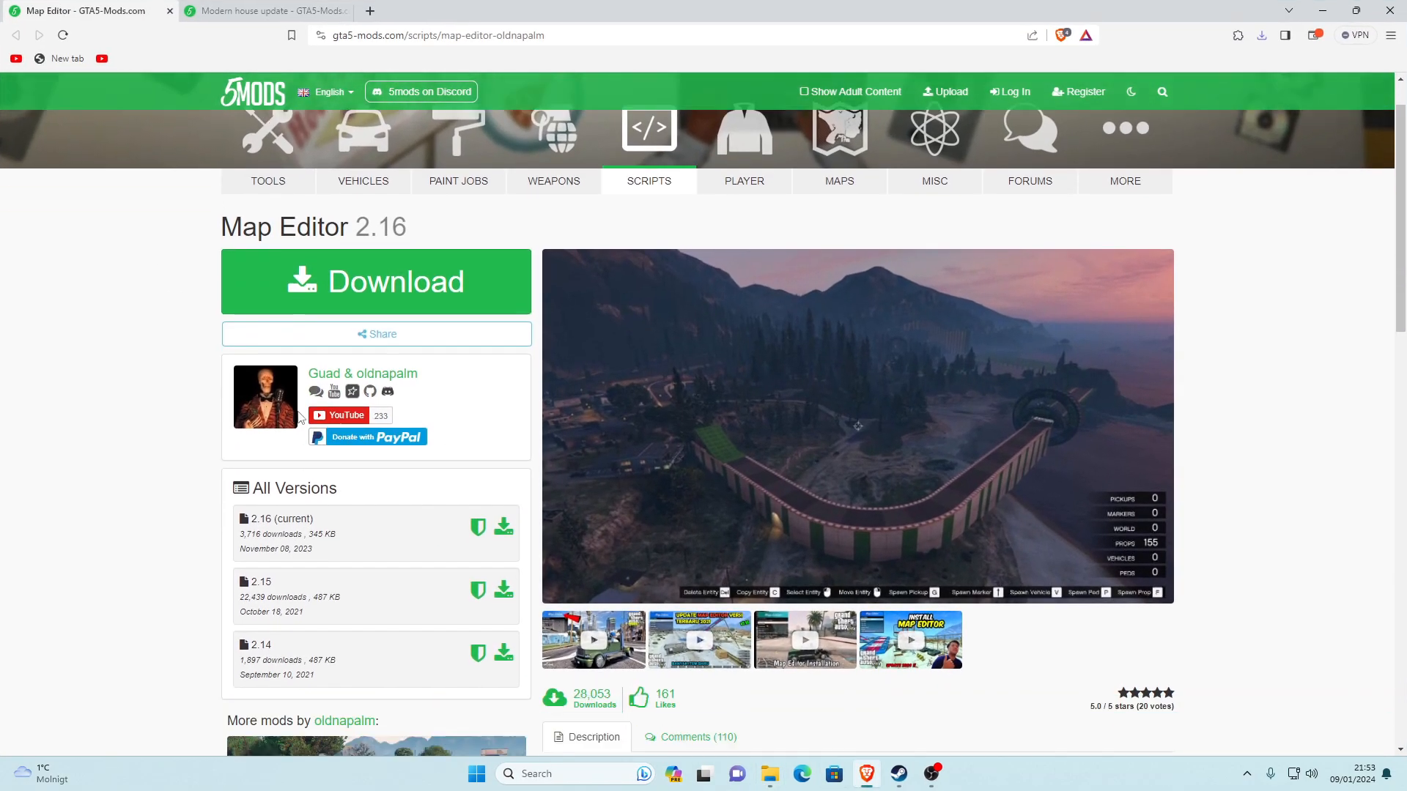
scroll(278, 399, up, 5)
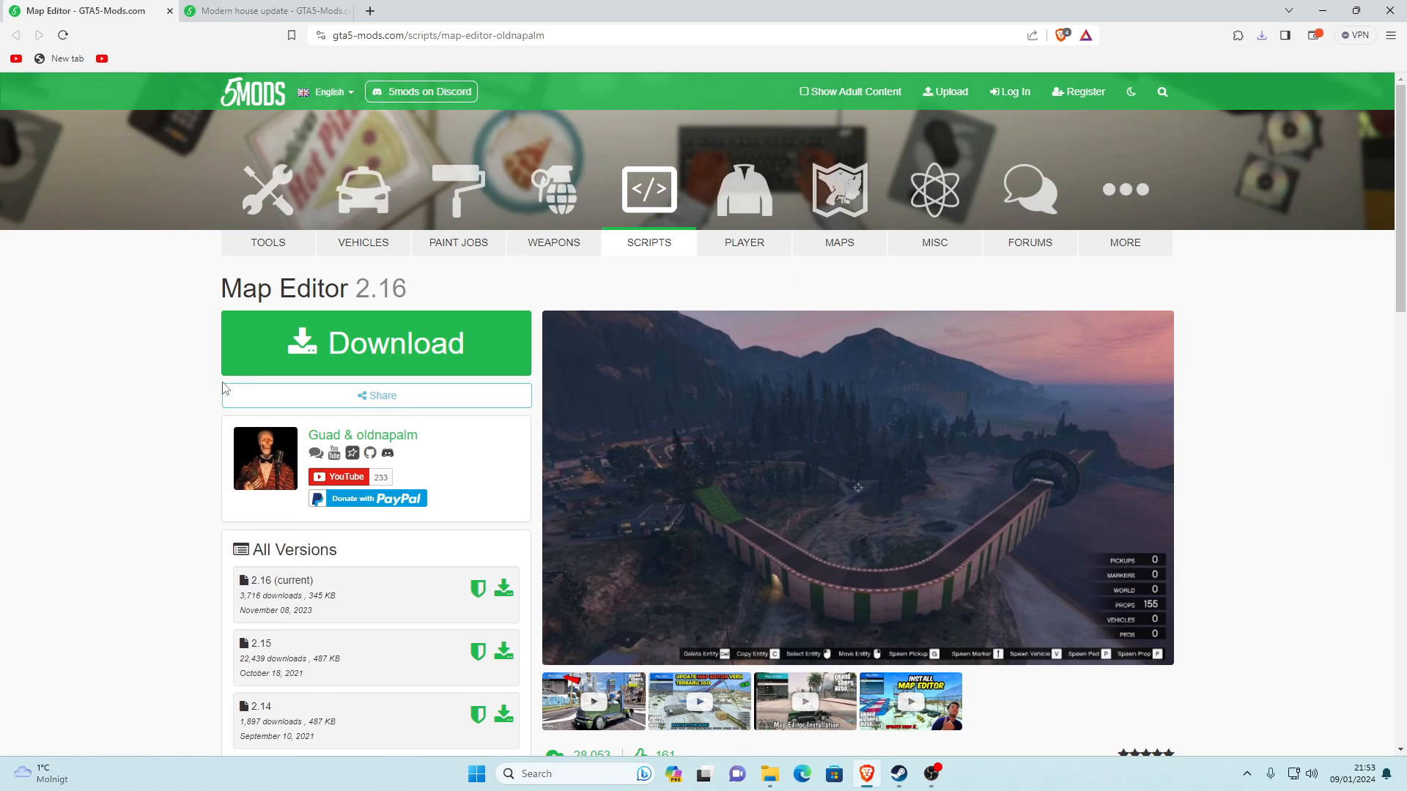
scroll(275, 487, down, 2)
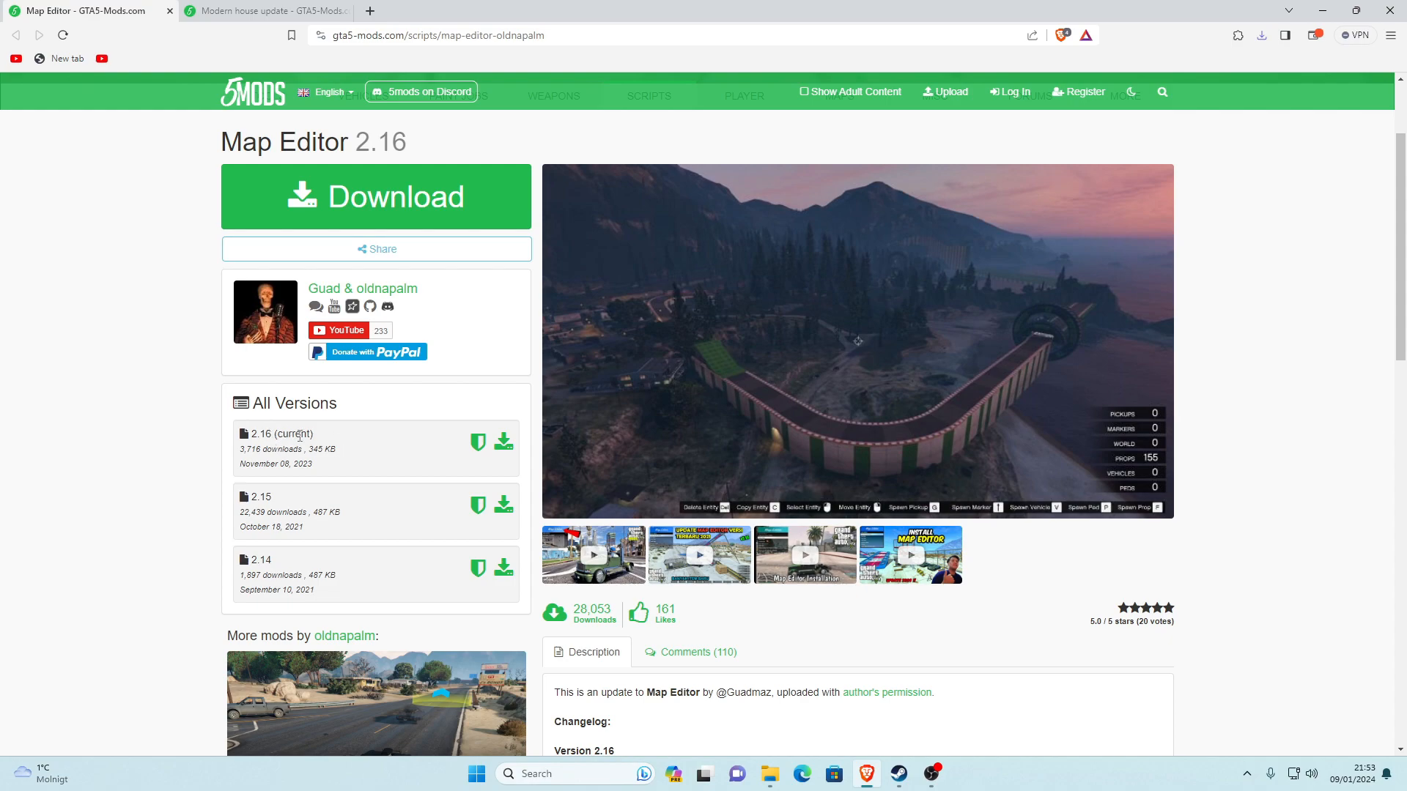
click(504, 444)
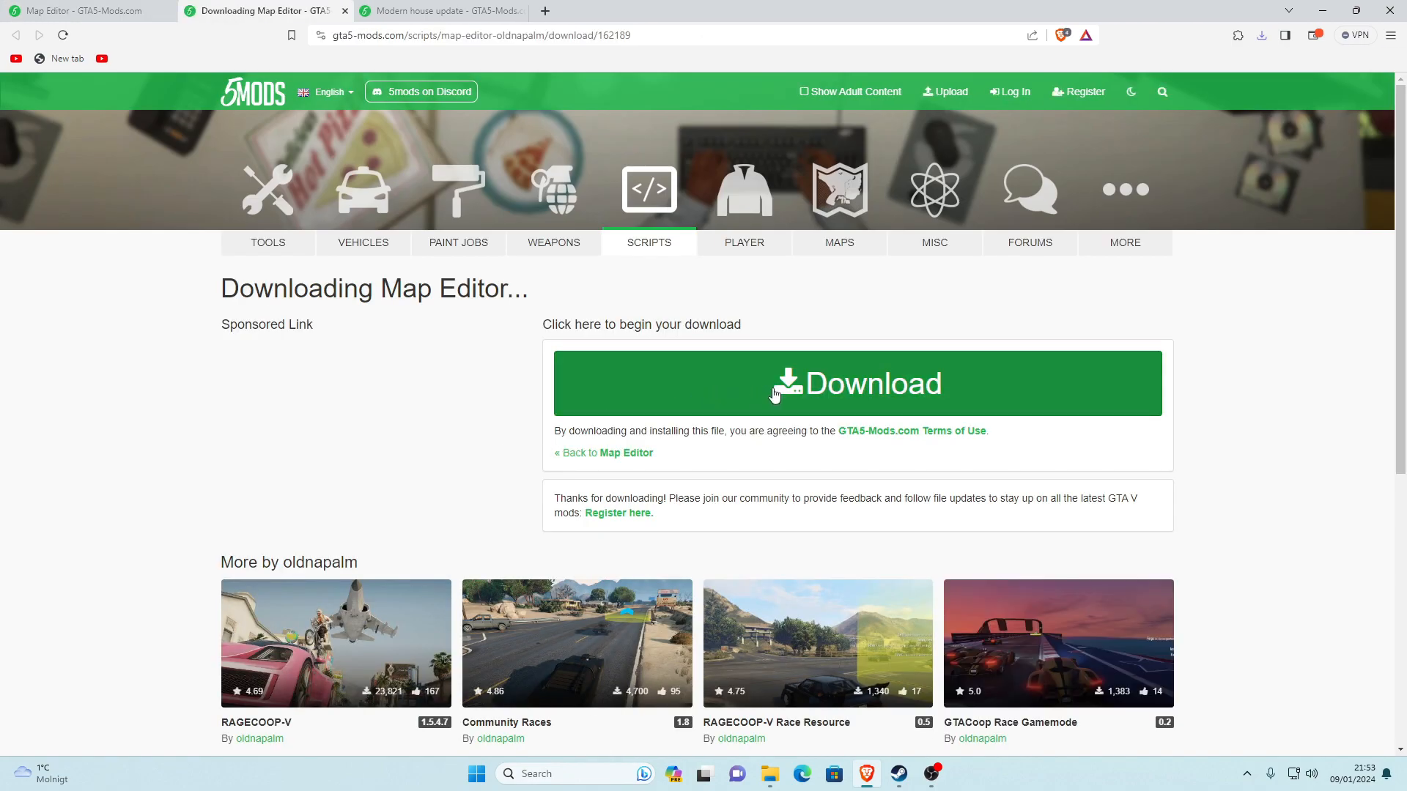
click(822, 393)
click(579, 371)
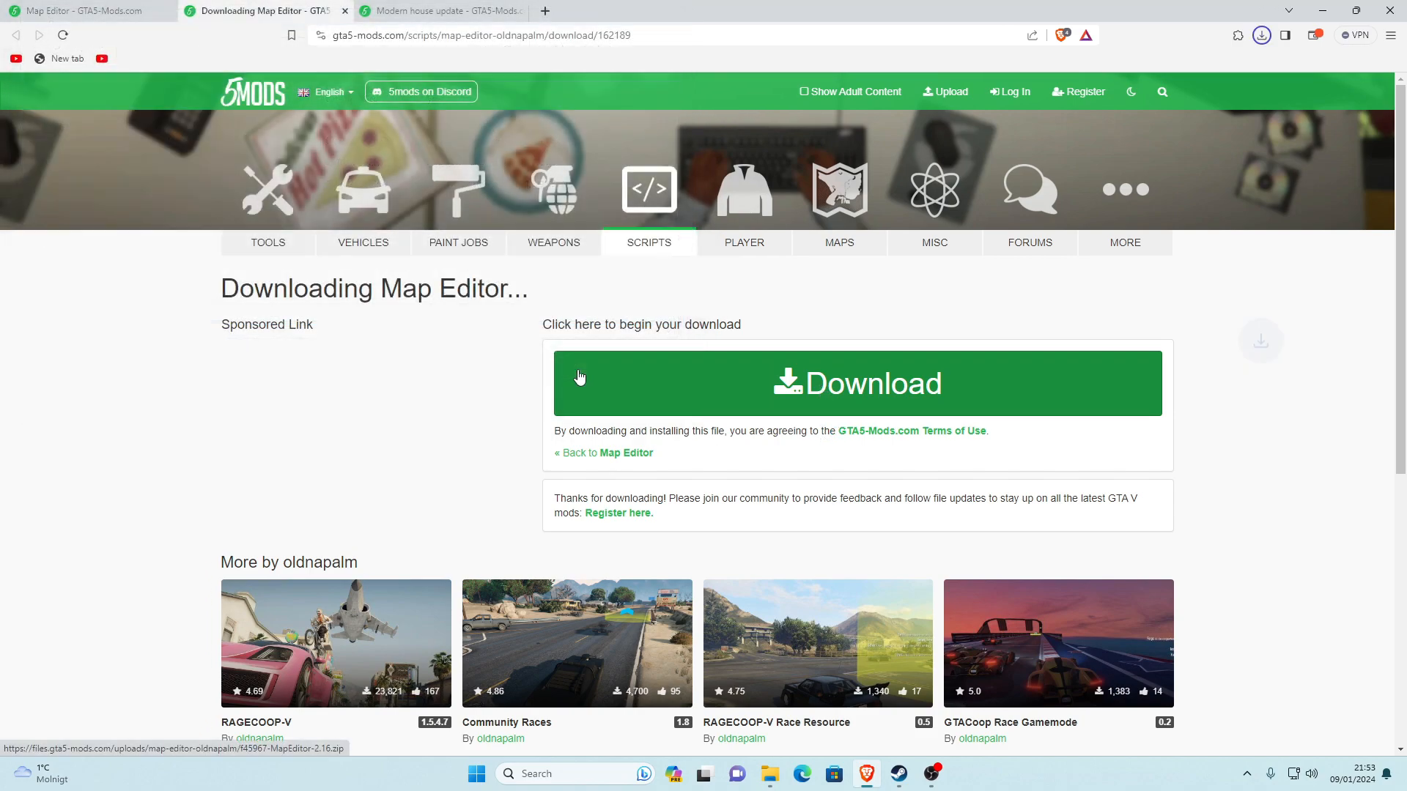
mouse_move(1163, 77)
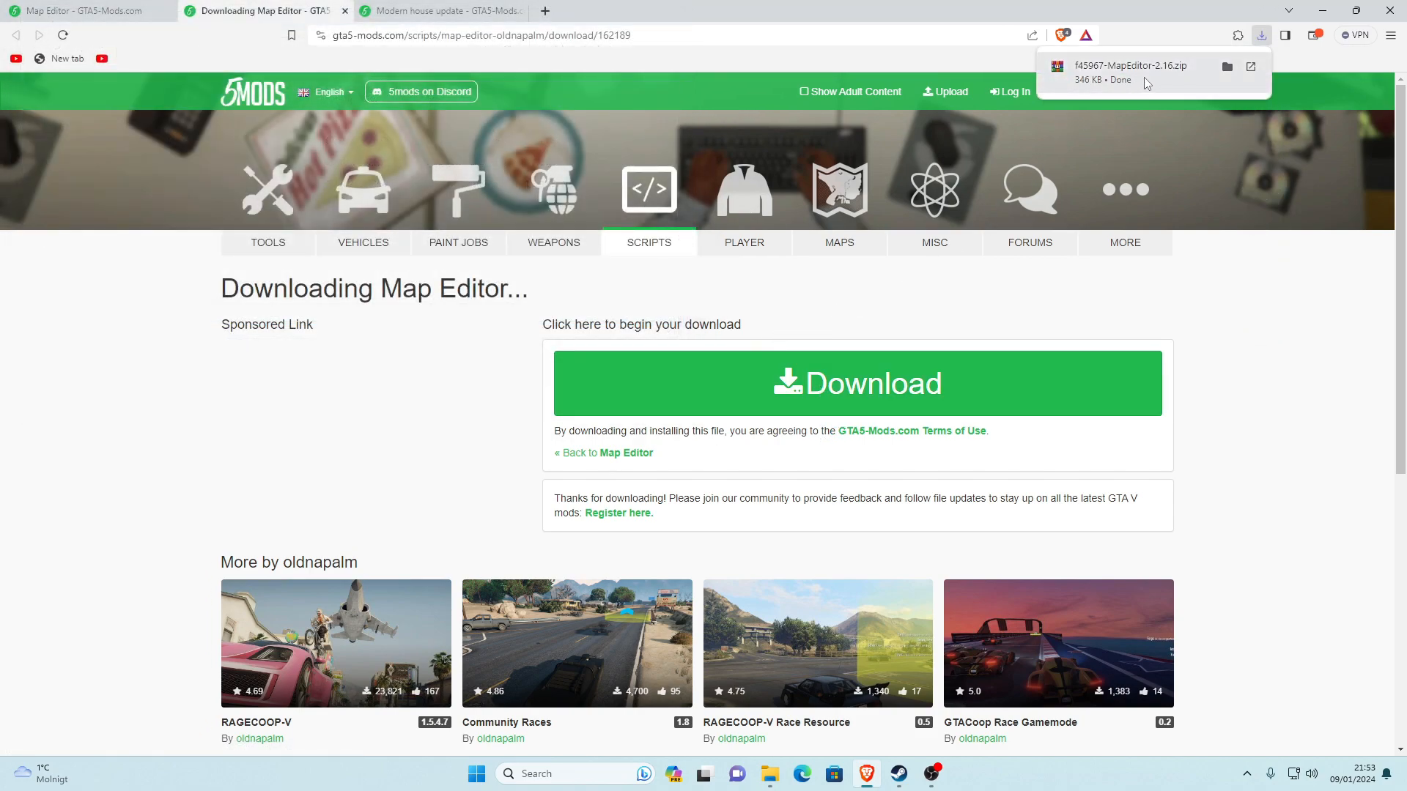
click(1133, 81)
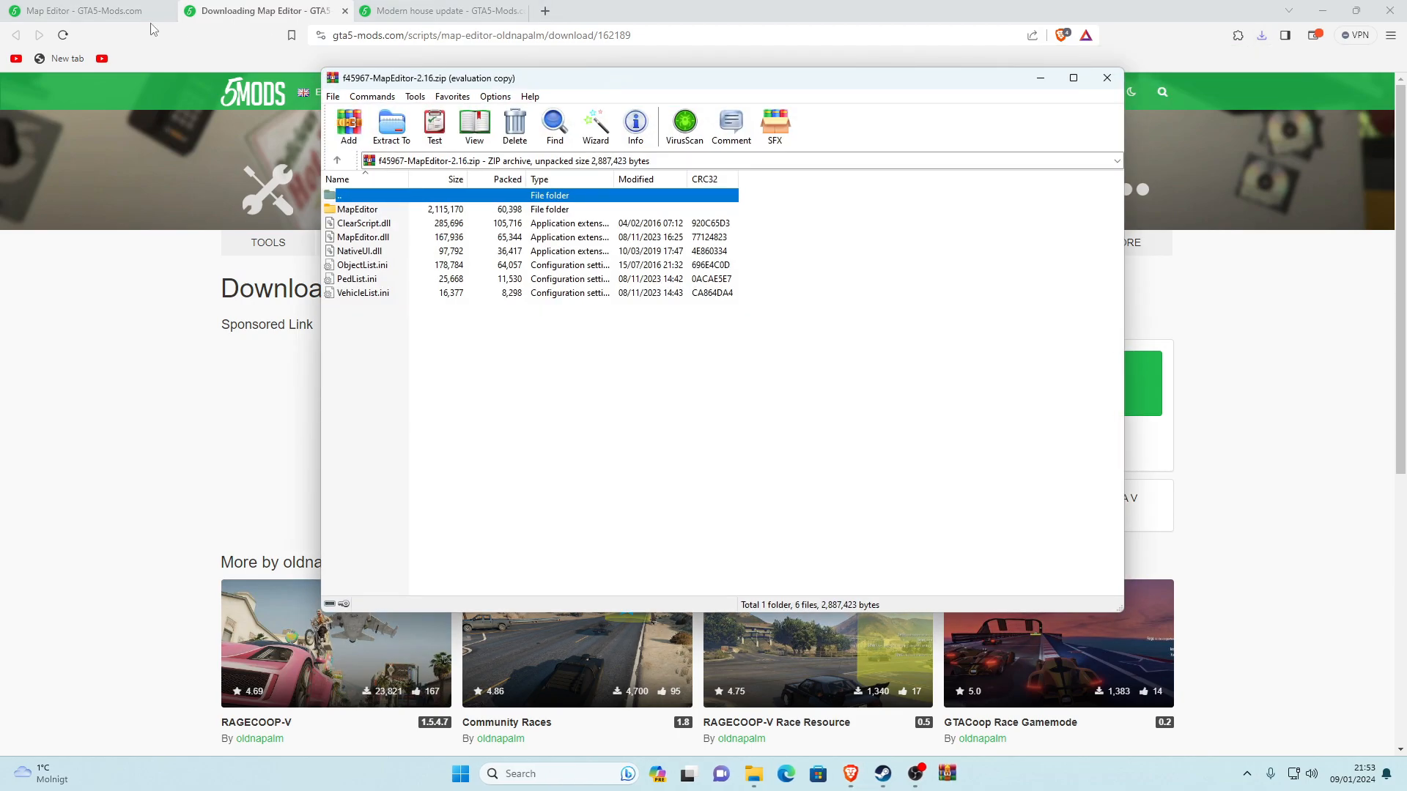
Close both Map Editor pages, minimize the browser, and place the MapEditor-2.16 archive at full height beside the scripts folder
click(170, 11)
click(170, 11)
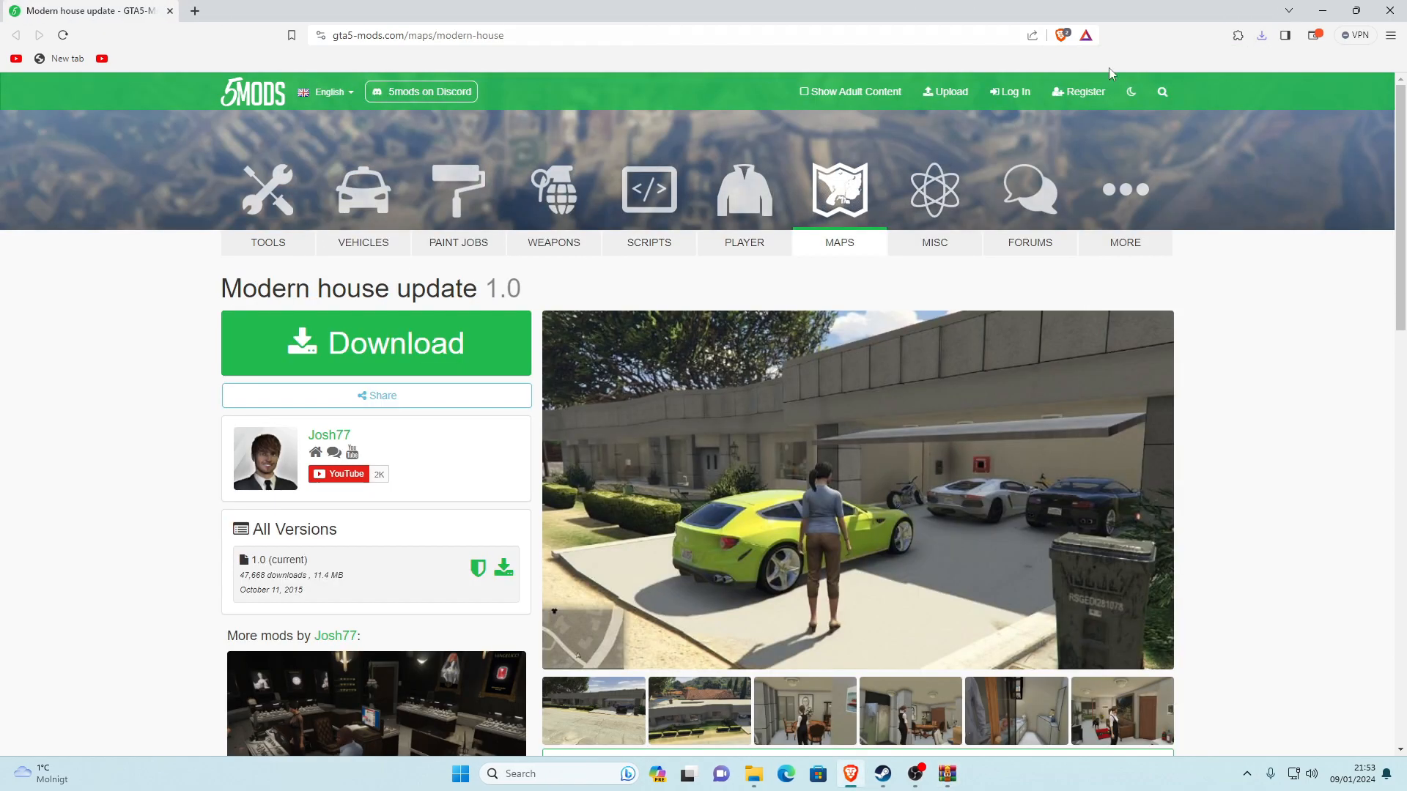
click(1322, 10)
drag(828, 77, 1154, 44)
double_click(1078, 26)
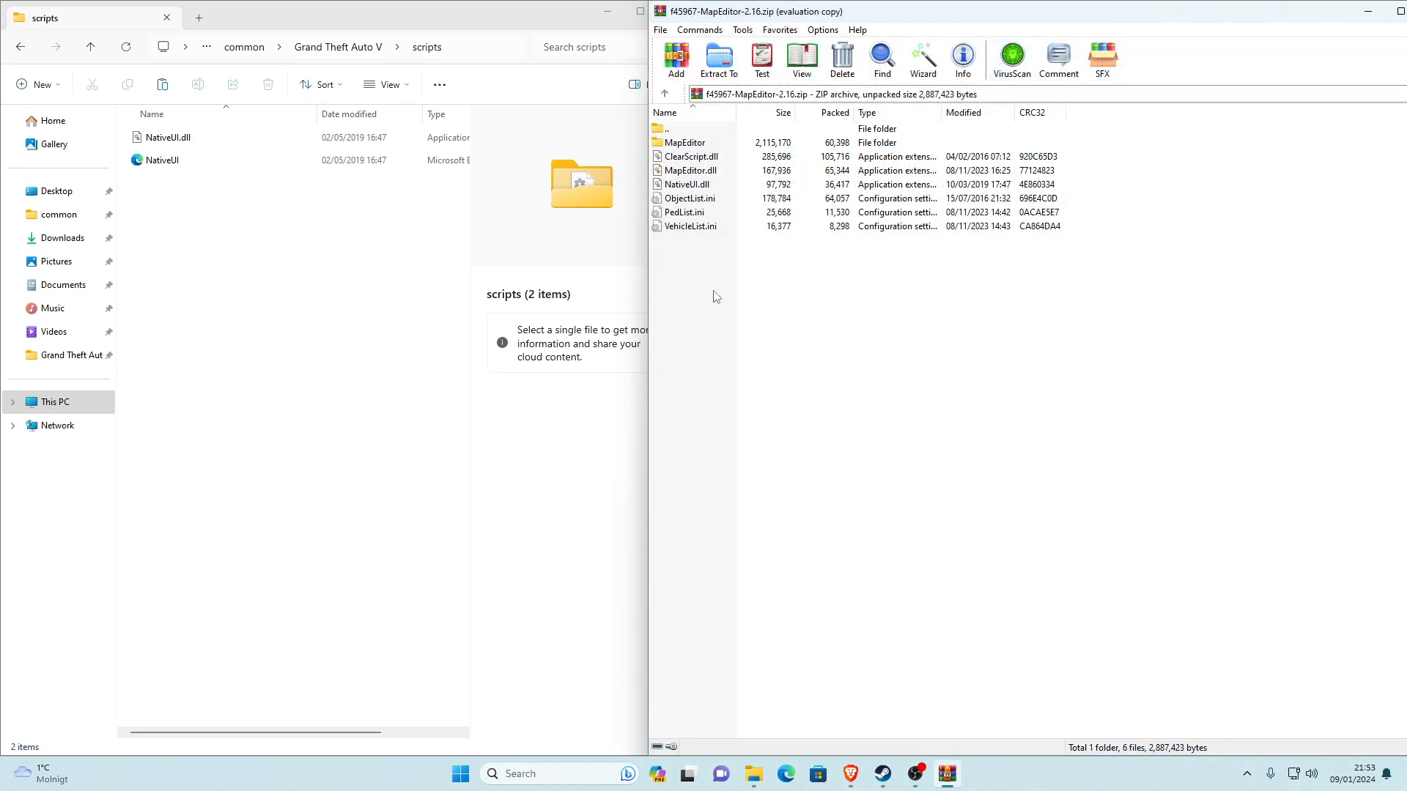
Extract the MapEditor folder and all six files into the scripts folder, keeping the existing NativeUI.dll, and close the archive
drag(695, 266, 763, 148)
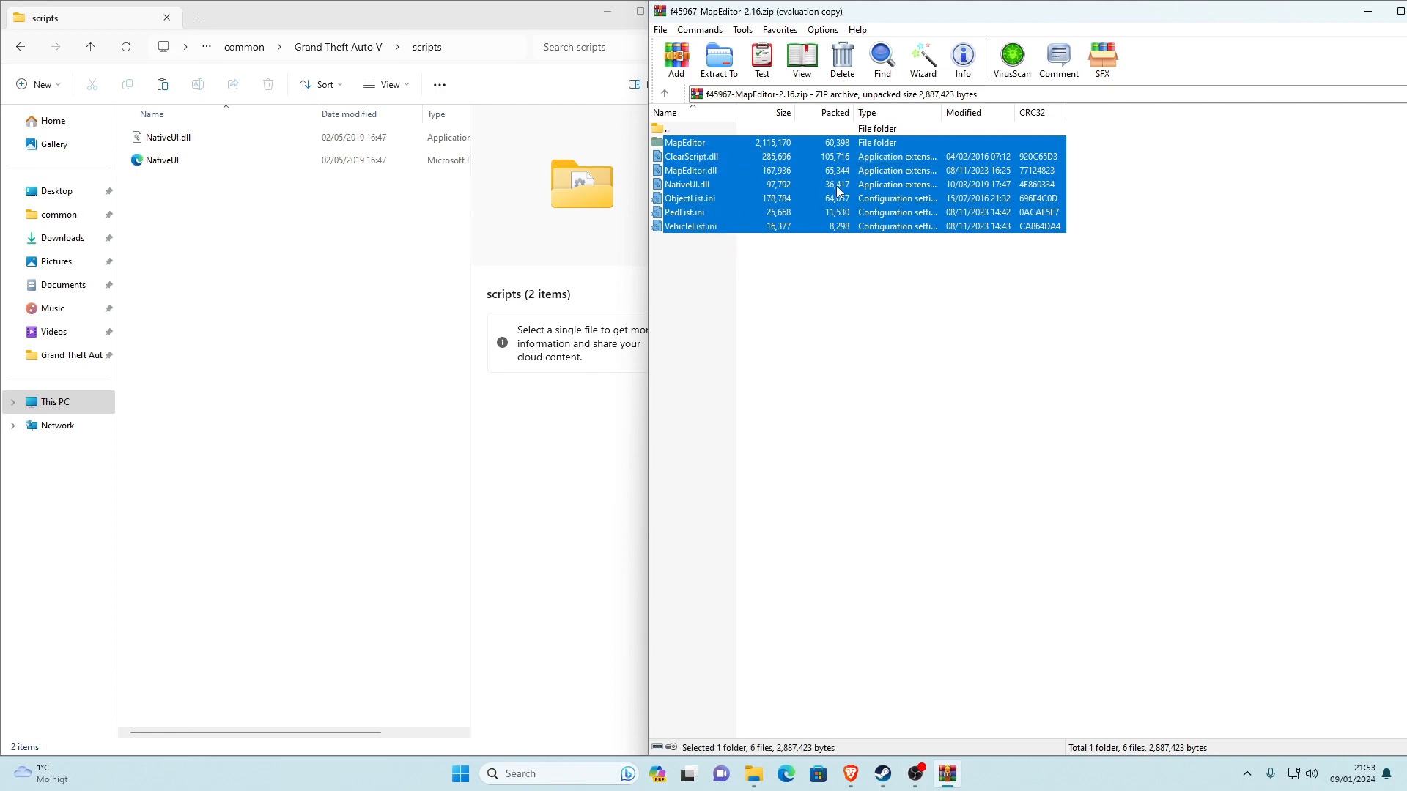
drag(699, 192, 216, 315)
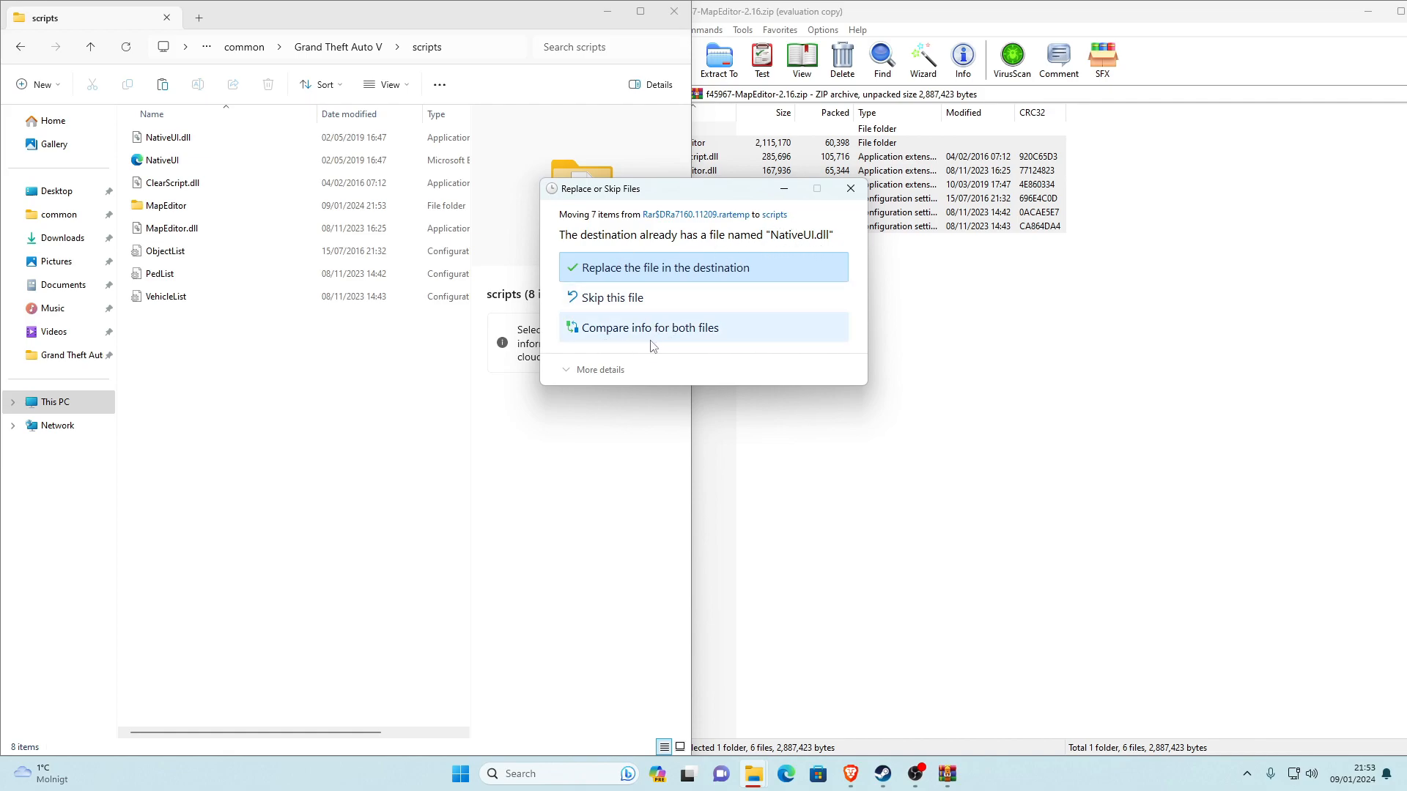
click(674, 345)
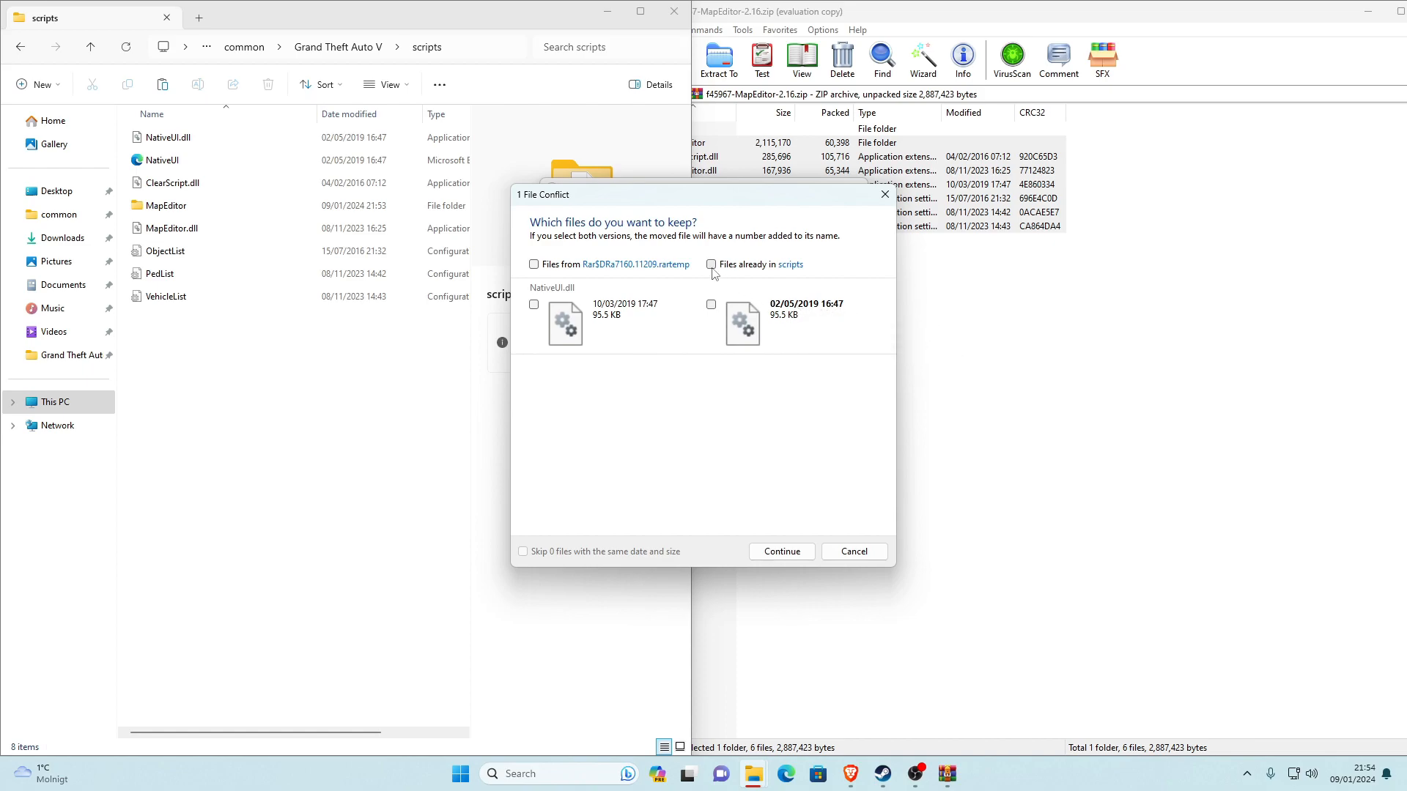
click(779, 554)
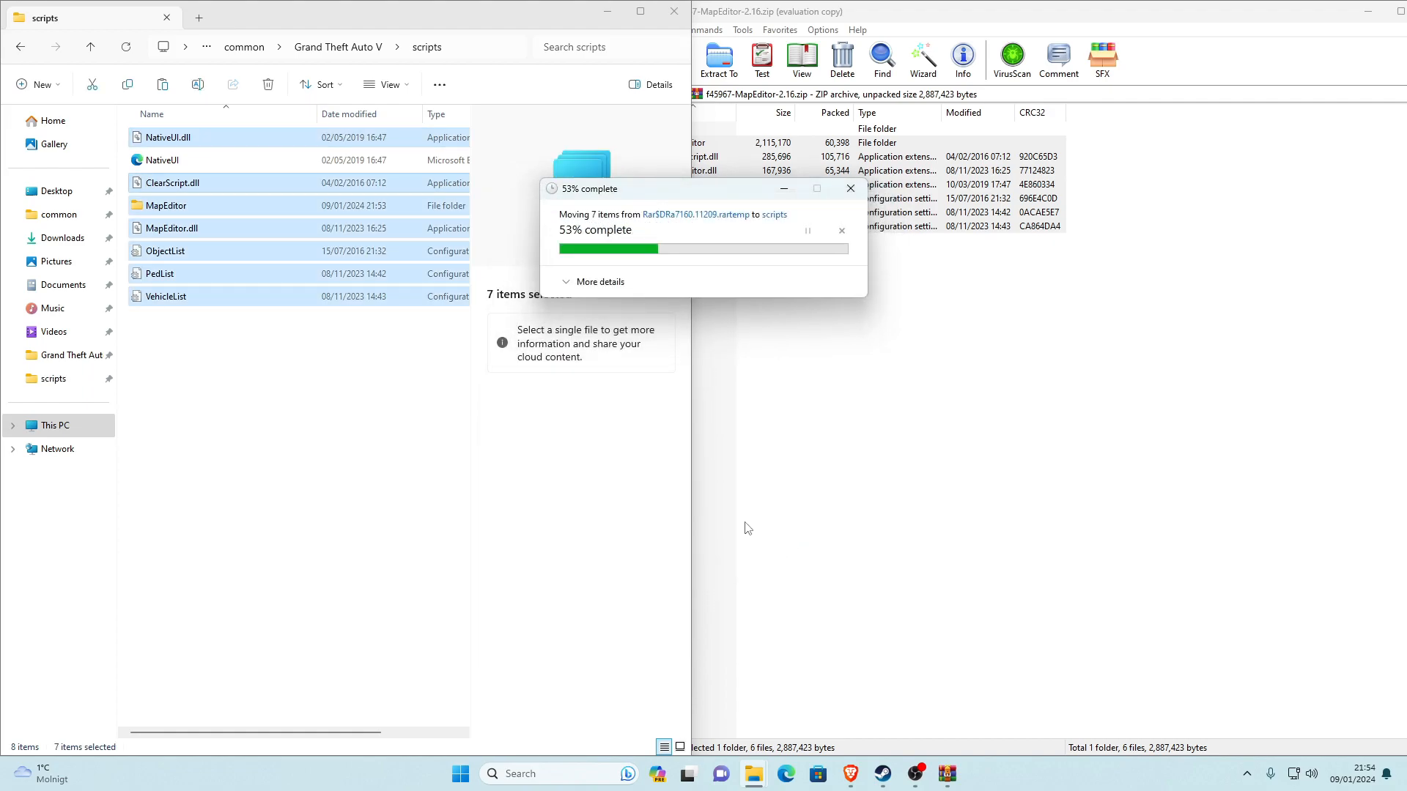
click(221, 377)
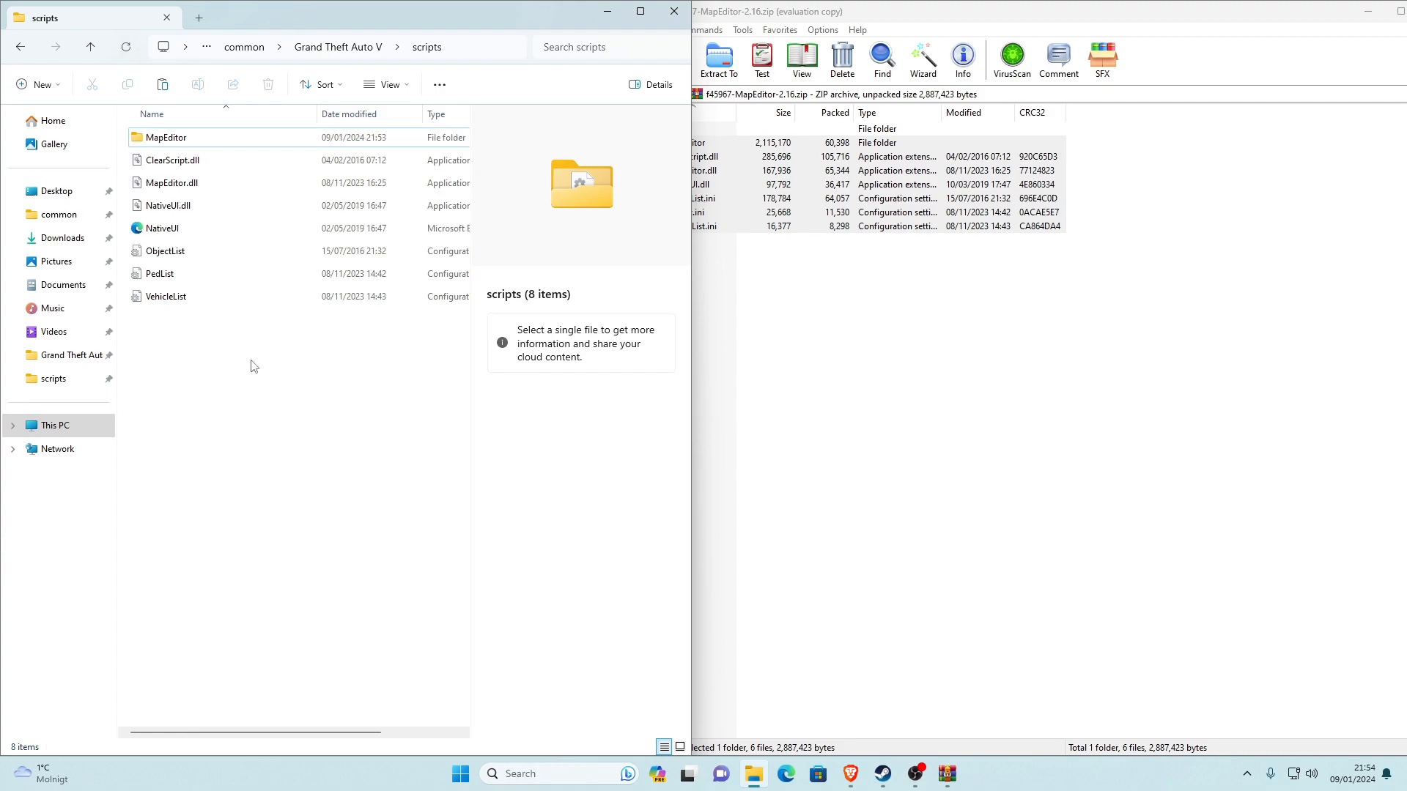
click(854, 347)
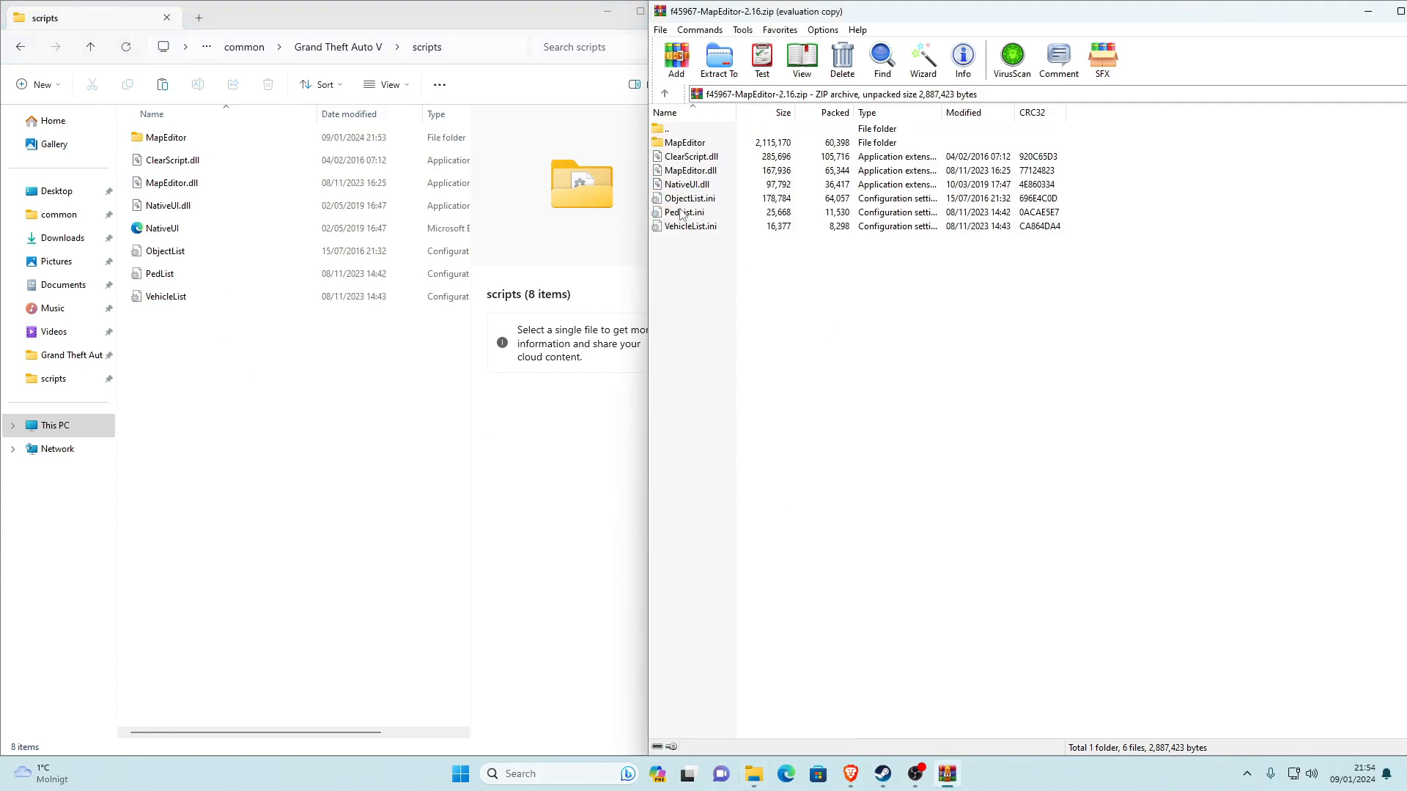
drag(888, 2, 765, 50)
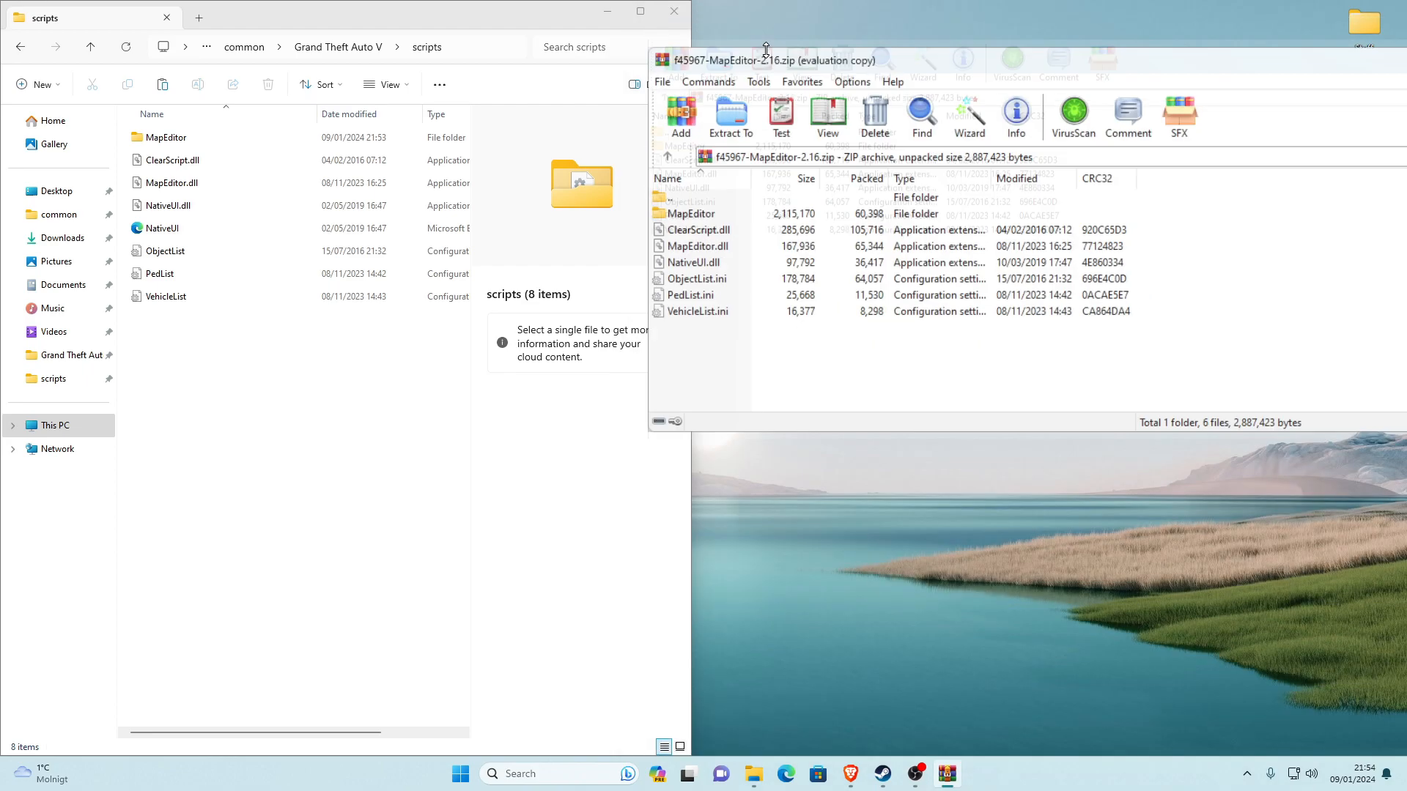
drag(978, 61, 666, 87)
click(1119, 82)
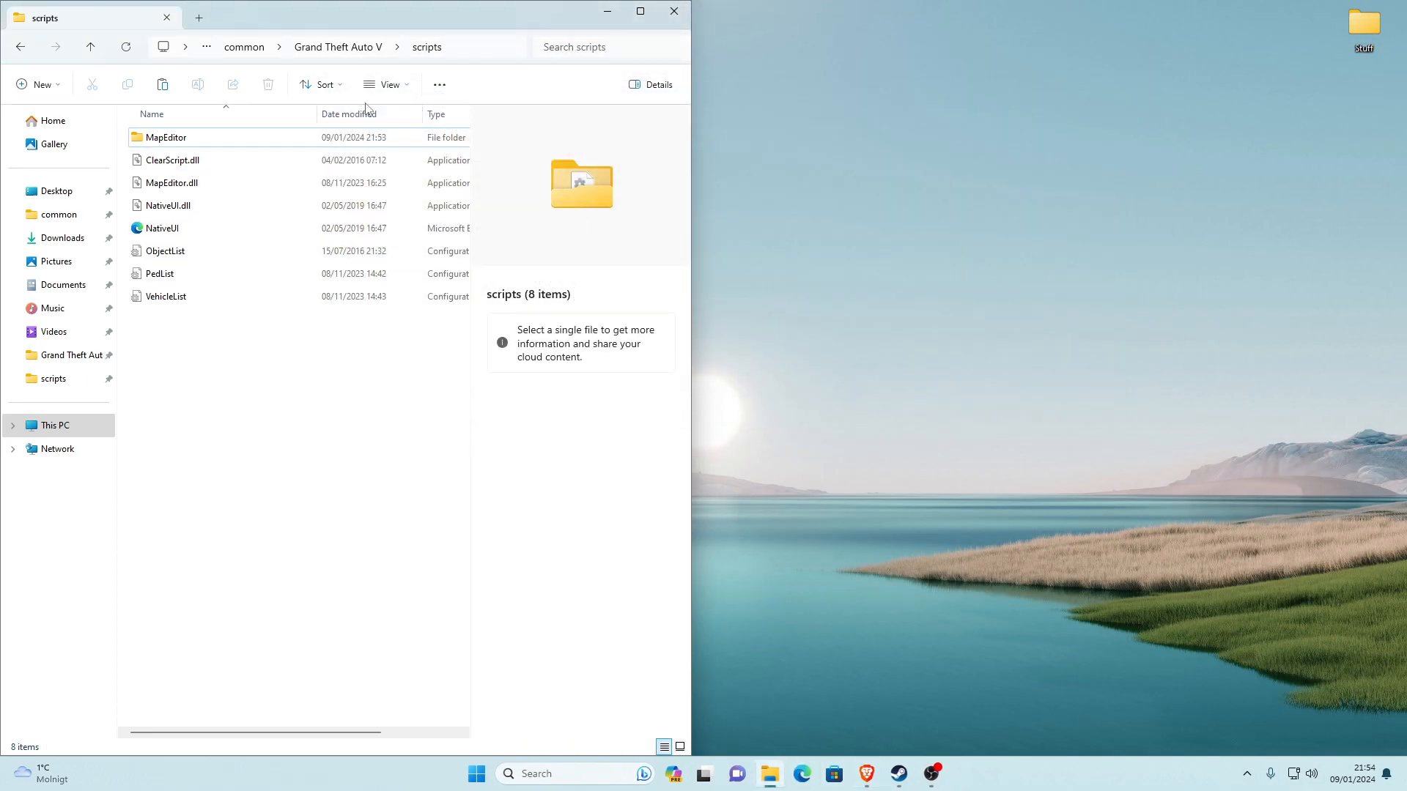
Go back up to the Grand Theft Auto V folder, maximize its window, and clear the selection
click(336, 49)
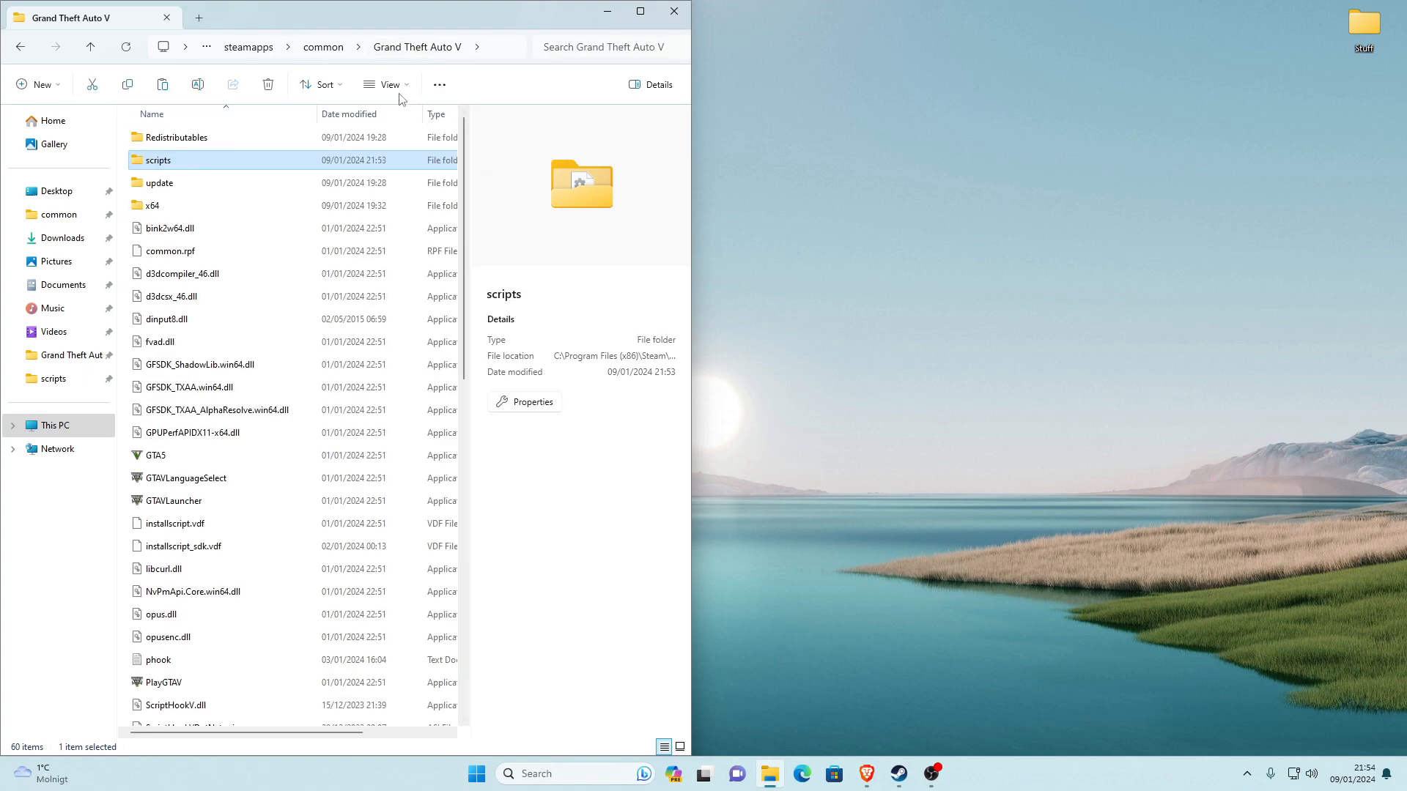
click(654, 12)
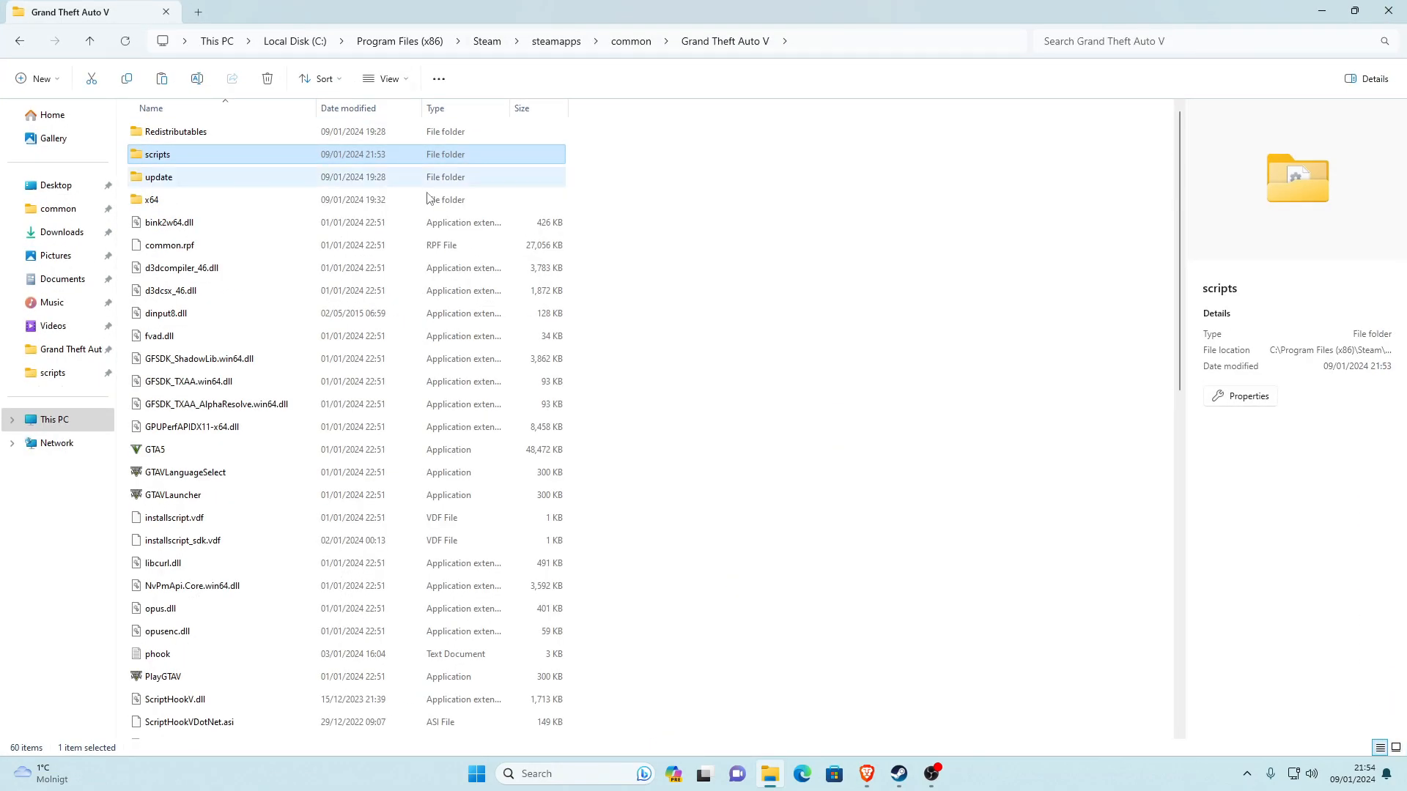
click(736, 263)
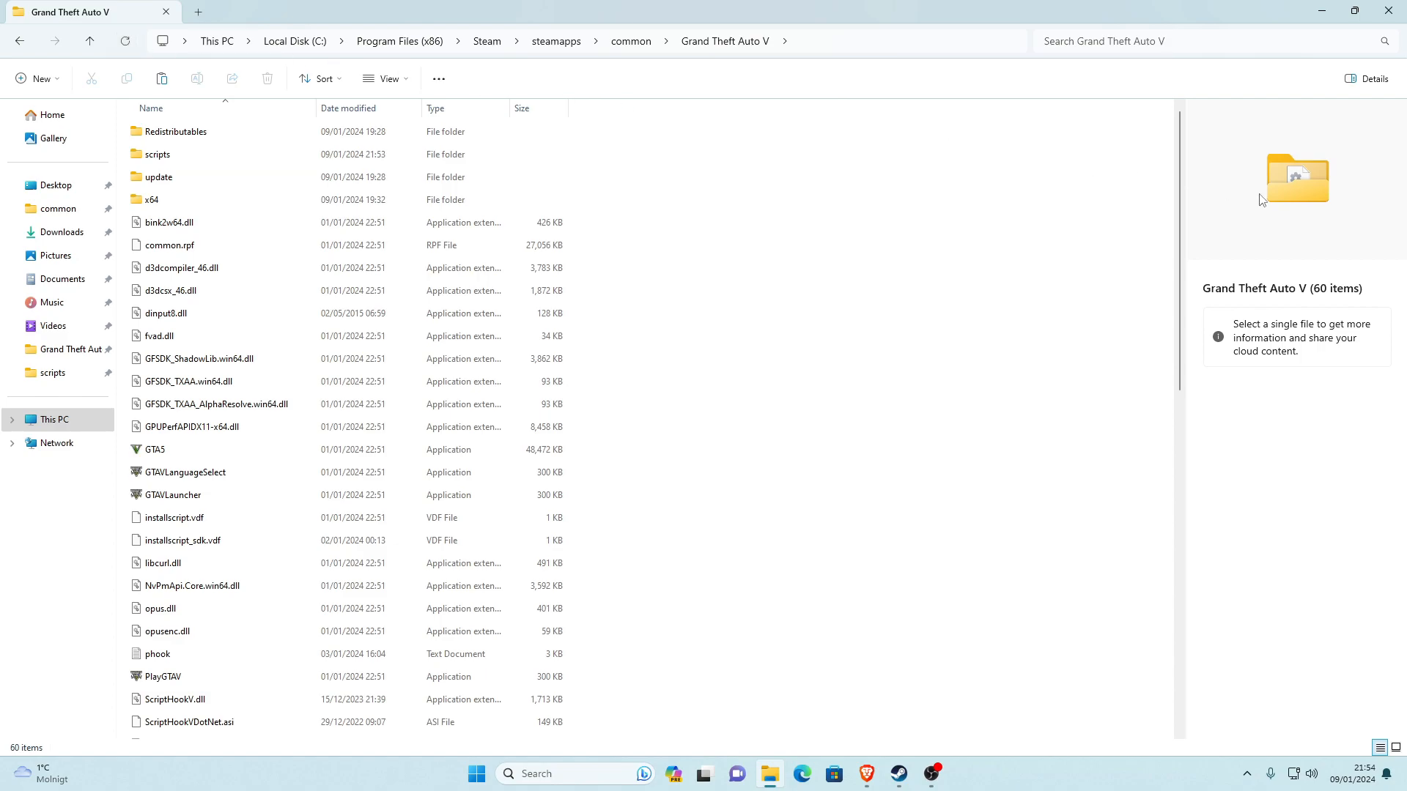
Switch to the Brave browser, download Modern house update 1.0, open its rar file in WinRAR, and close the mod's pages
click(867, 774)
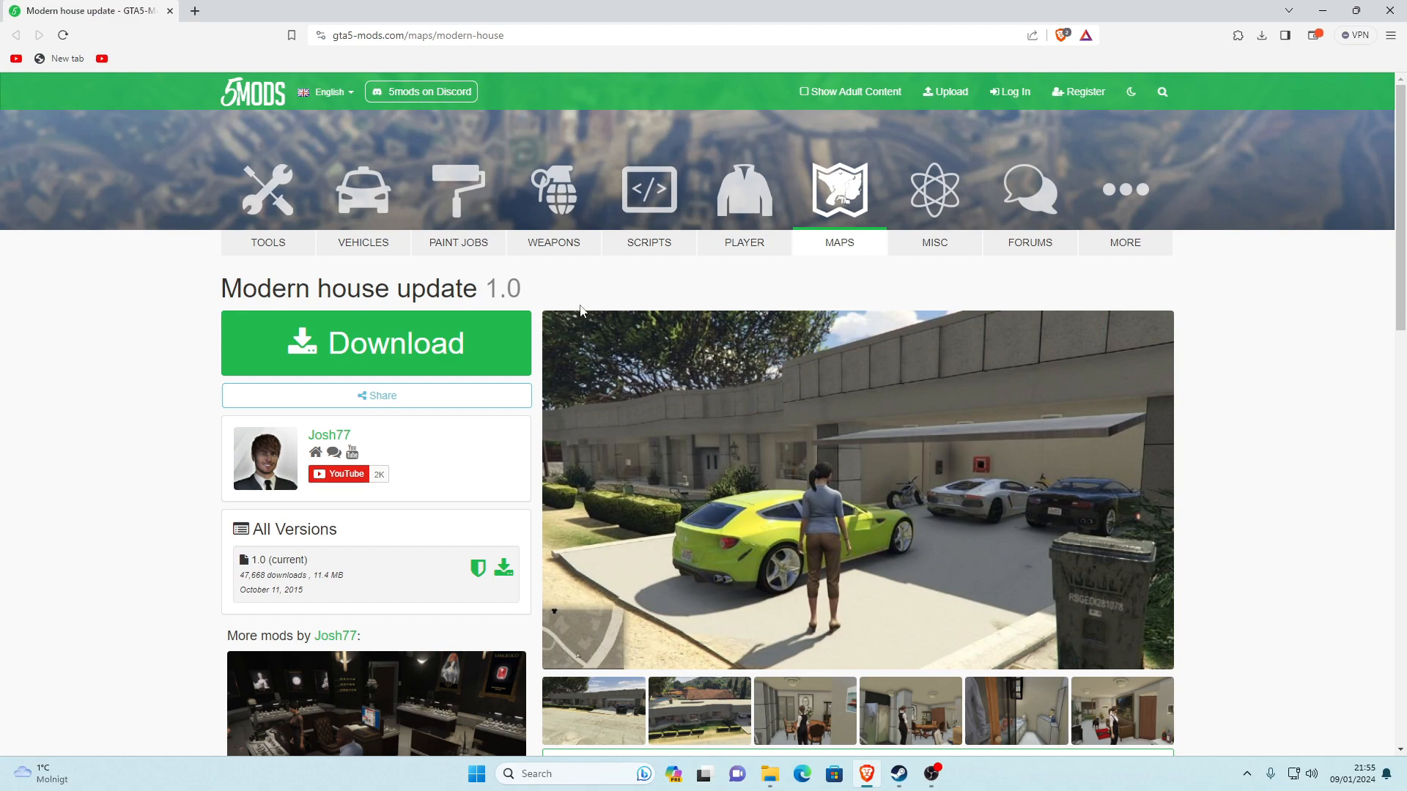
scroll(604, 397, down, 3)
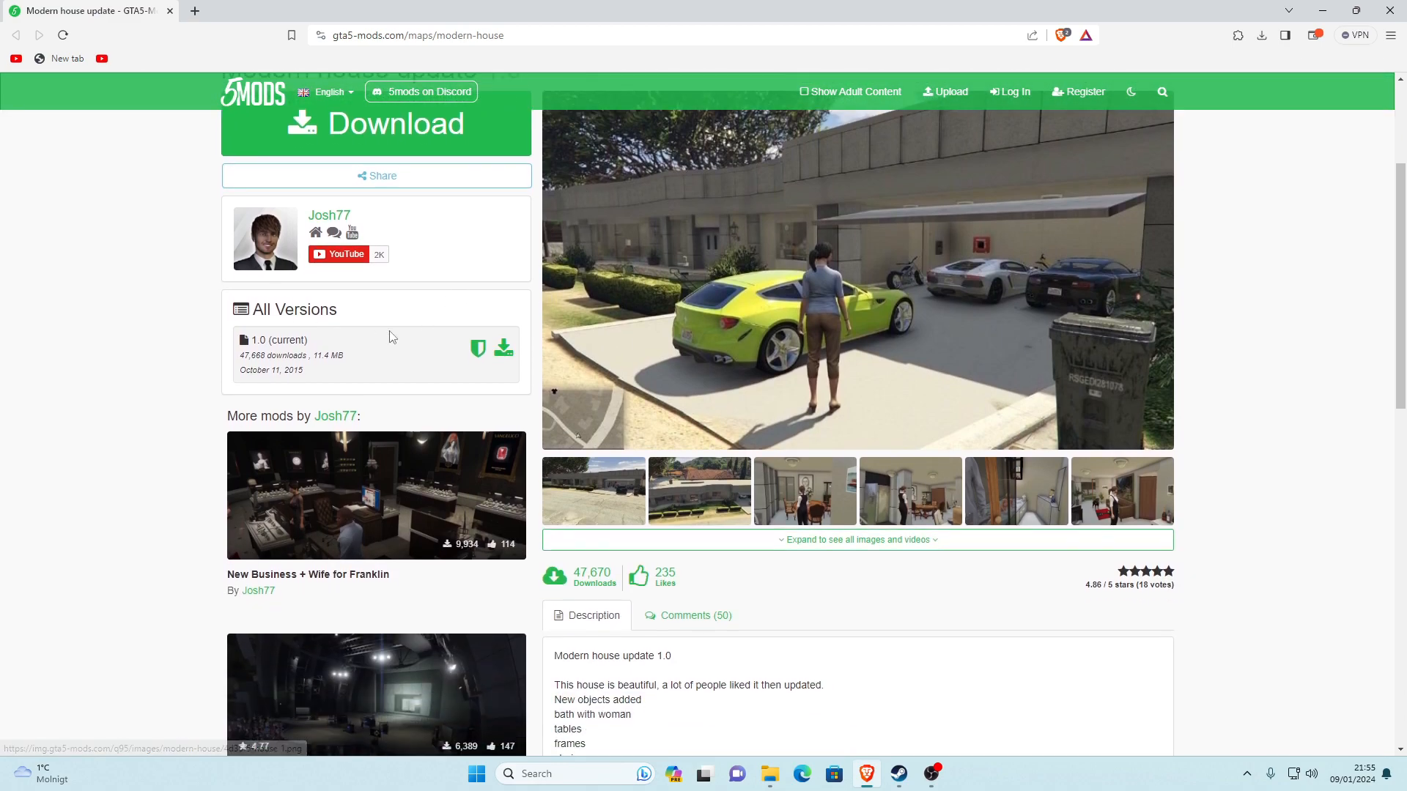
click(503, 353)
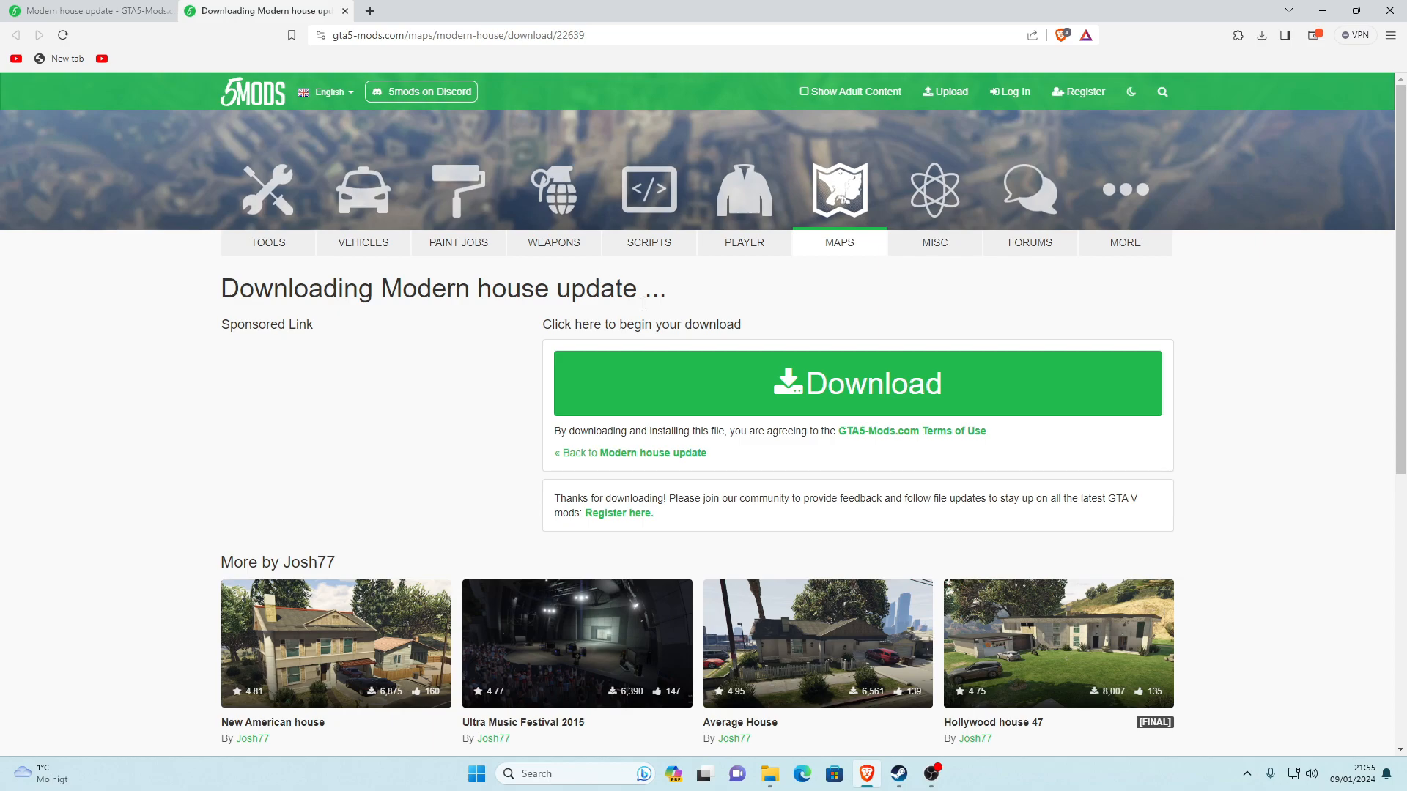
click(842, 397)
click(568, 367)
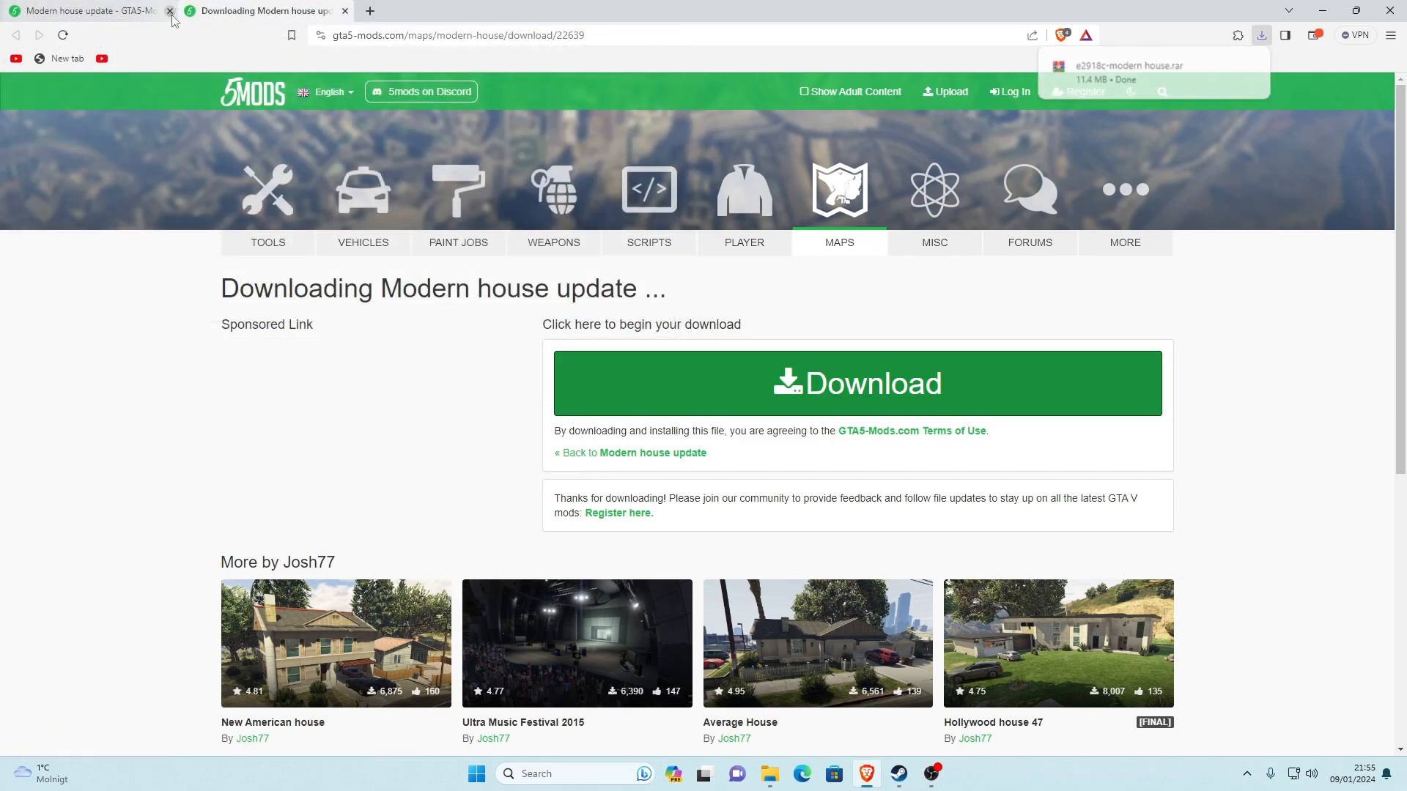
click(170, 10)
click(1261, 36)
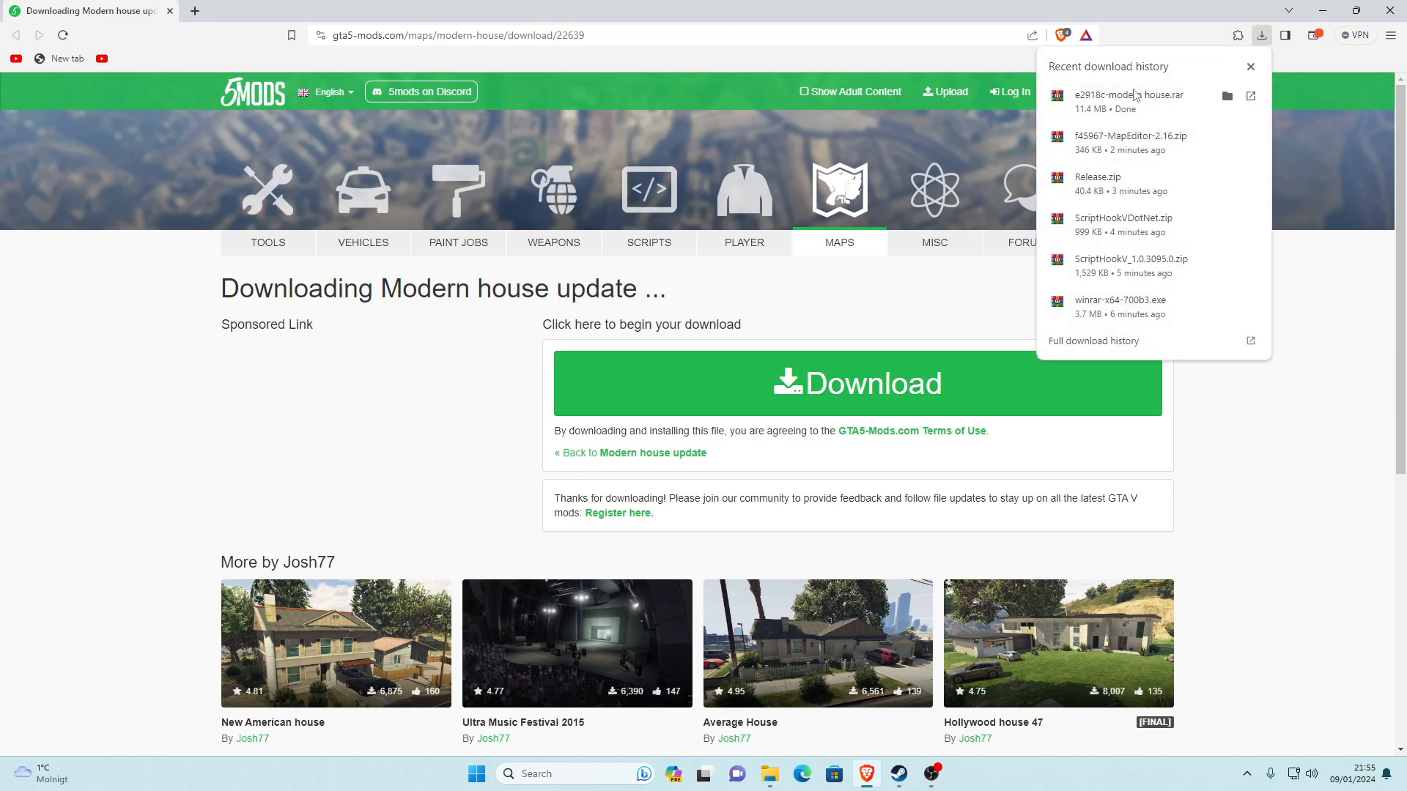
click(1084, 99)
click(170, 11)
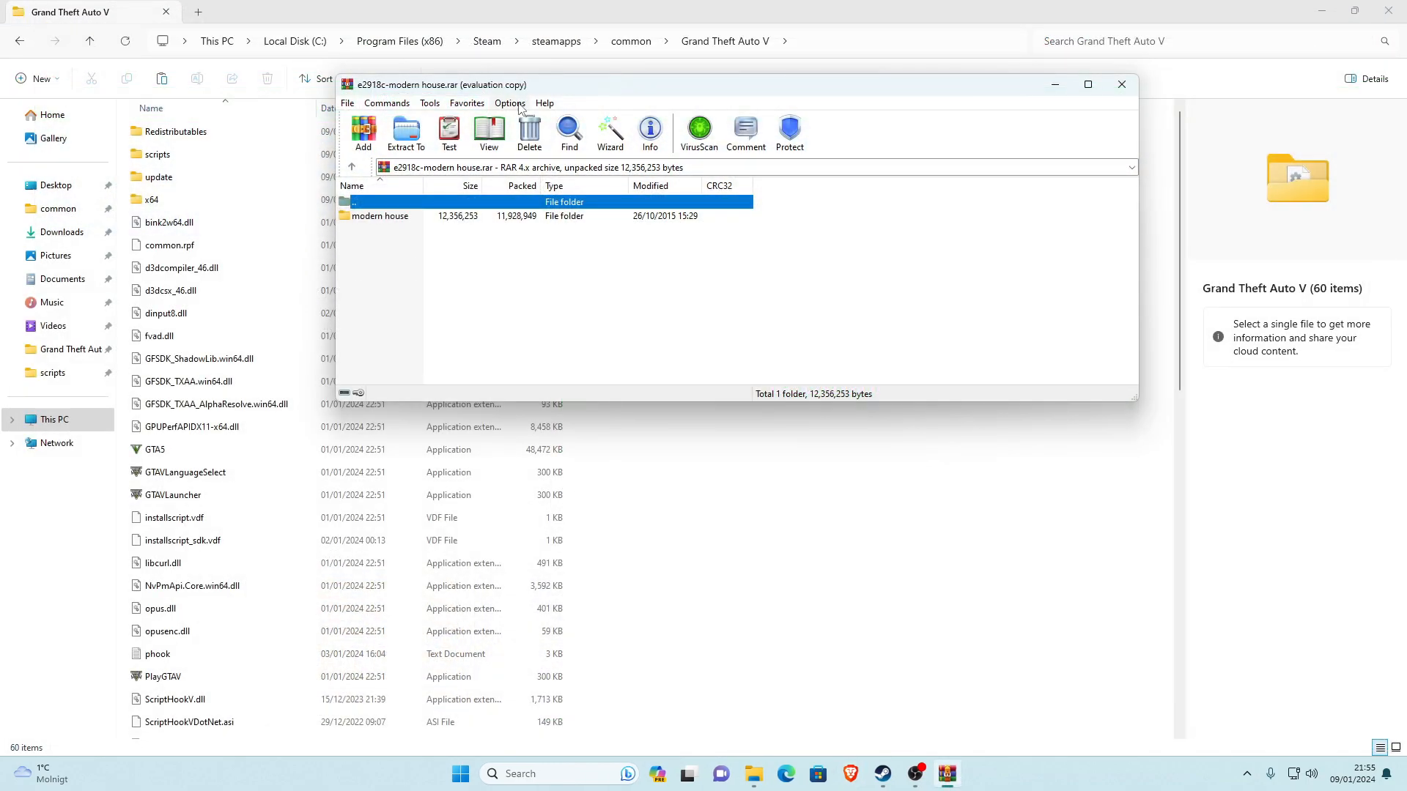
Place the Grand Theft Auto V folder and the archive side by side at full height, and open the archive's modern house folder
click(1357, 10)
drag(276, 101, 276, 2)
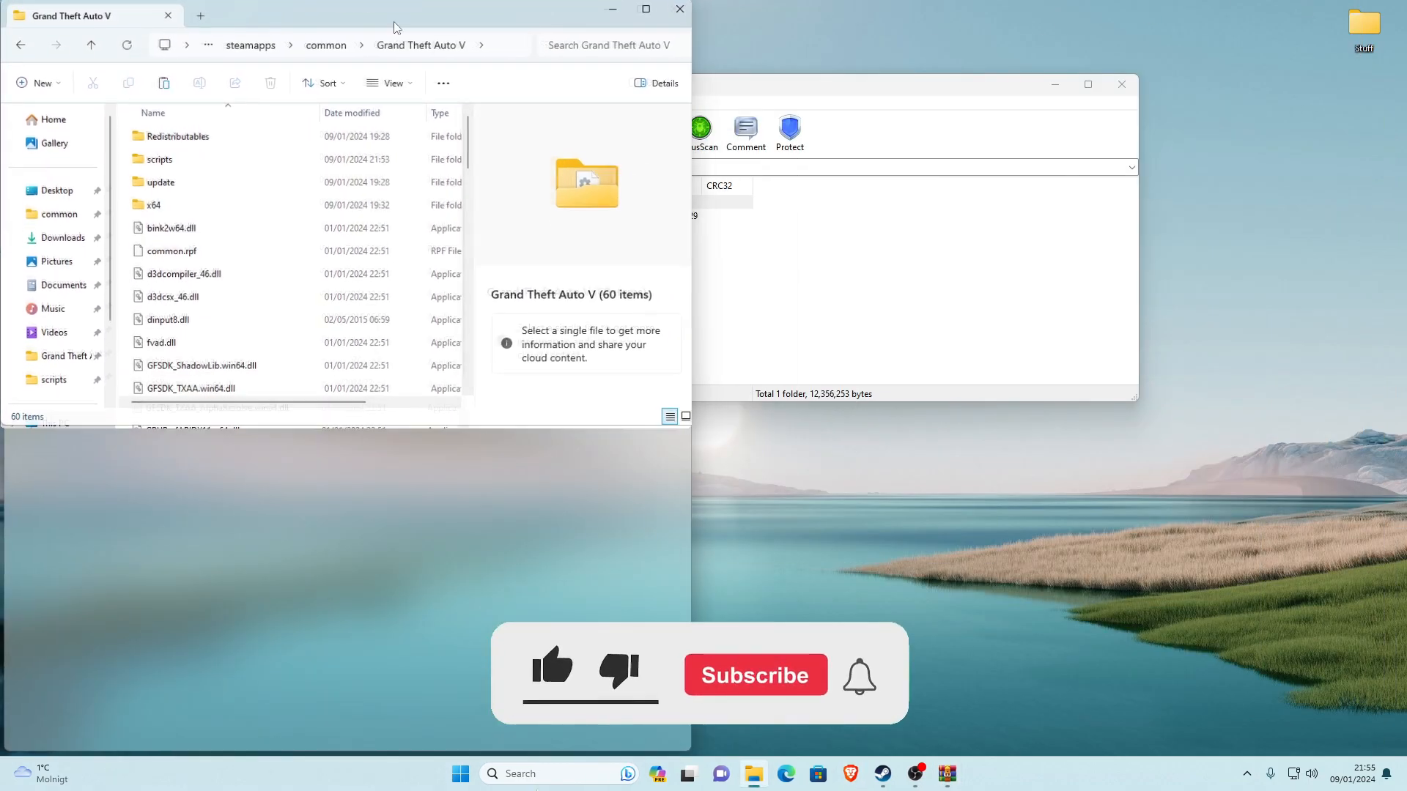
drag(854, 91, 1205, 137)
drag(1112, 118, 1112, 1)
click(731, 158)
click(725, 144)
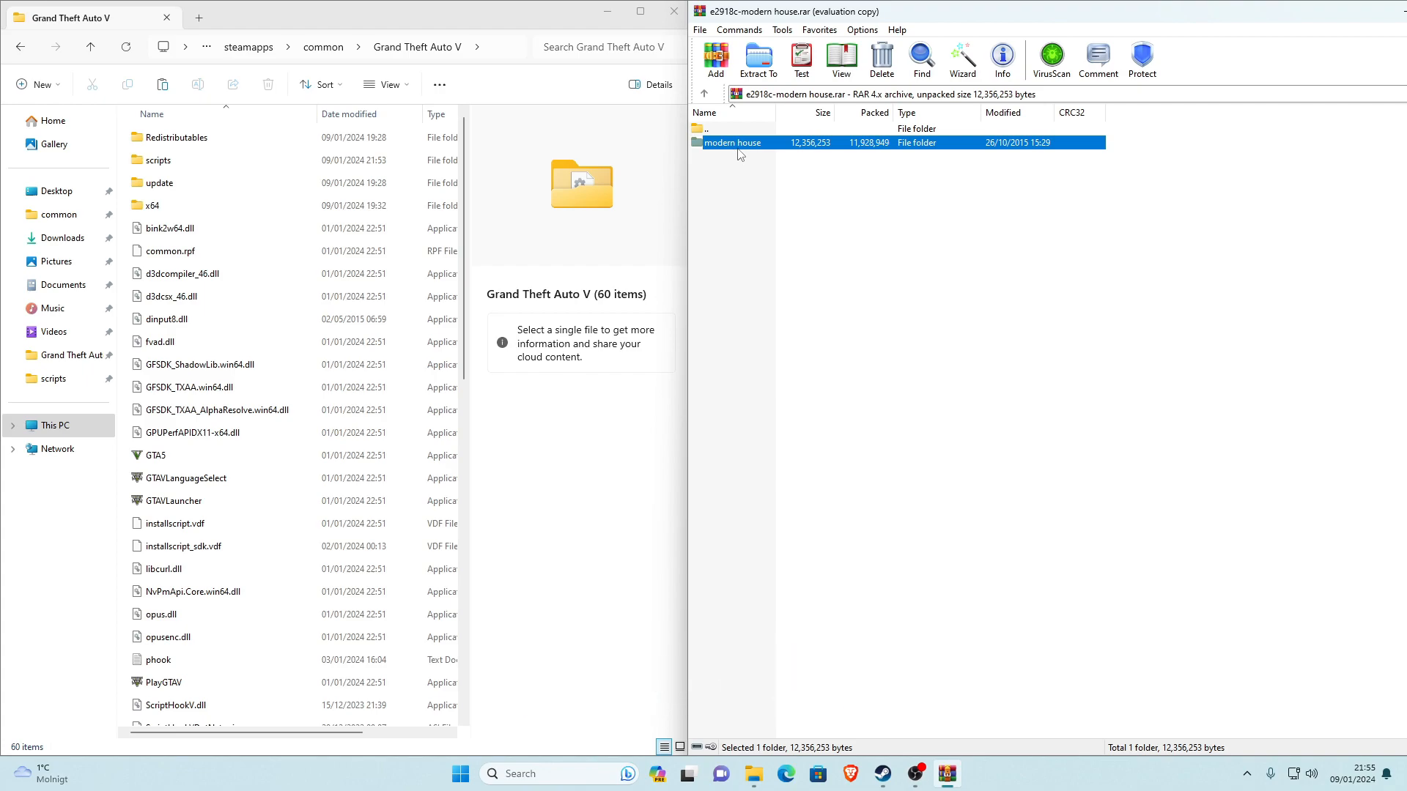
double_click(730, 145)
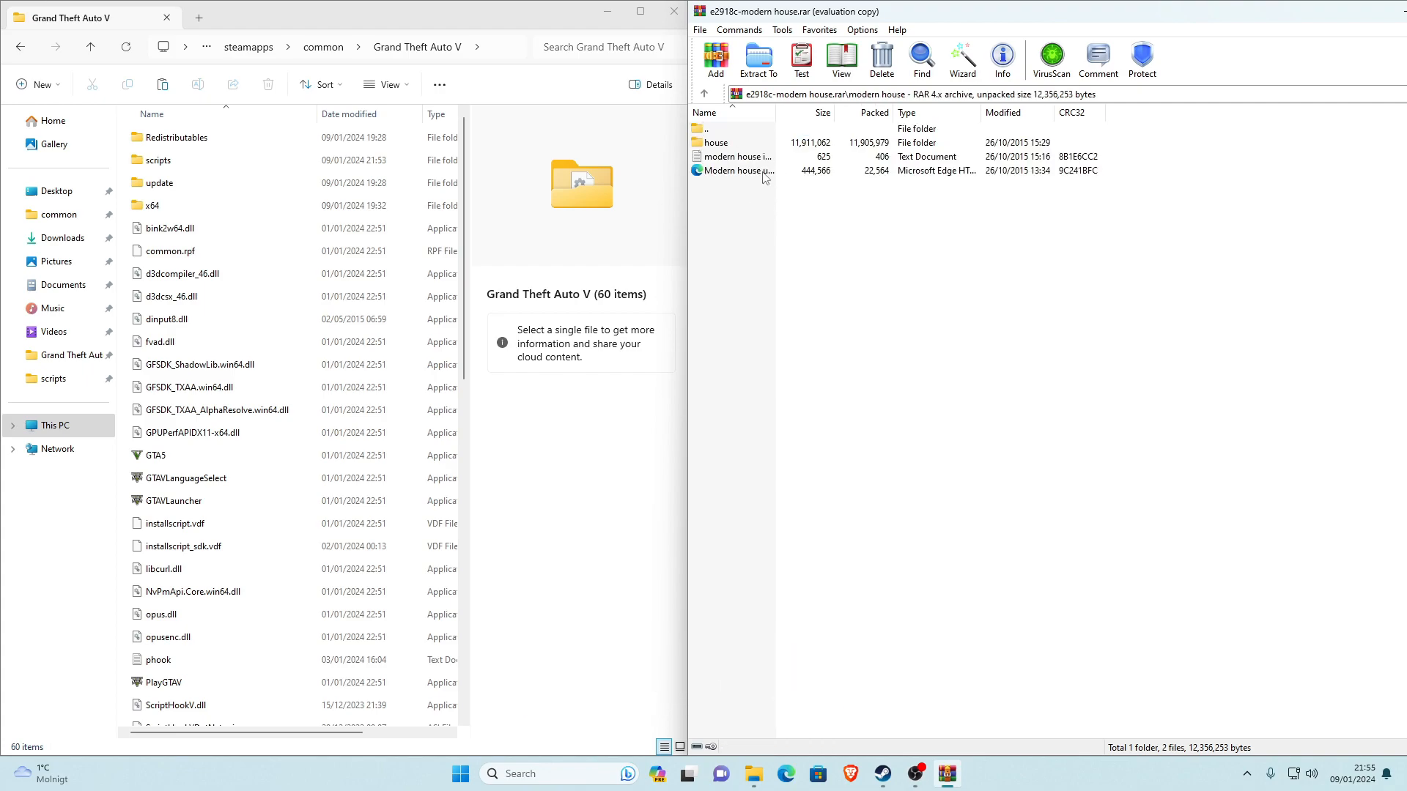
Examine the XML file, the installation text file and the house folder's contents in the modern house archive
click(763, 174)
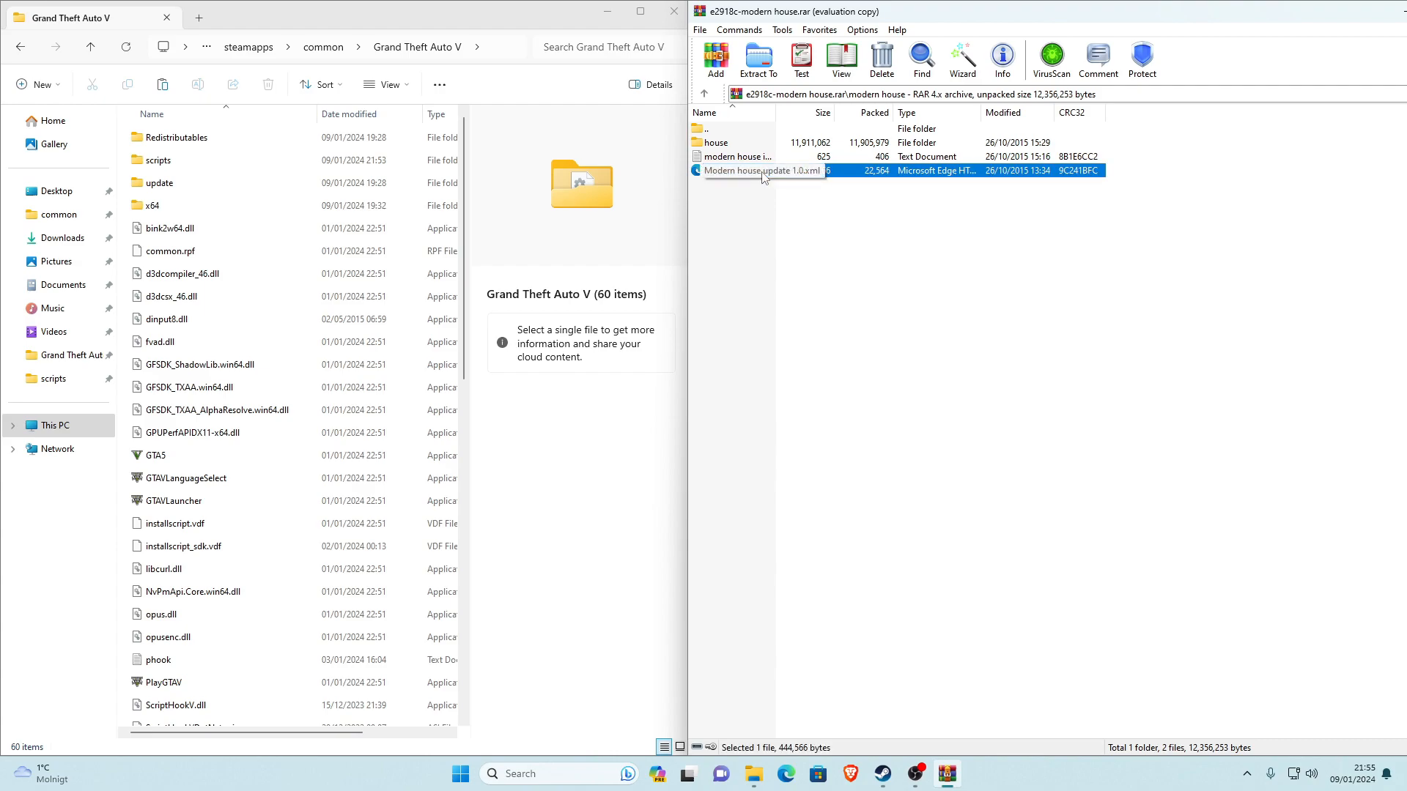
click(749, 159)
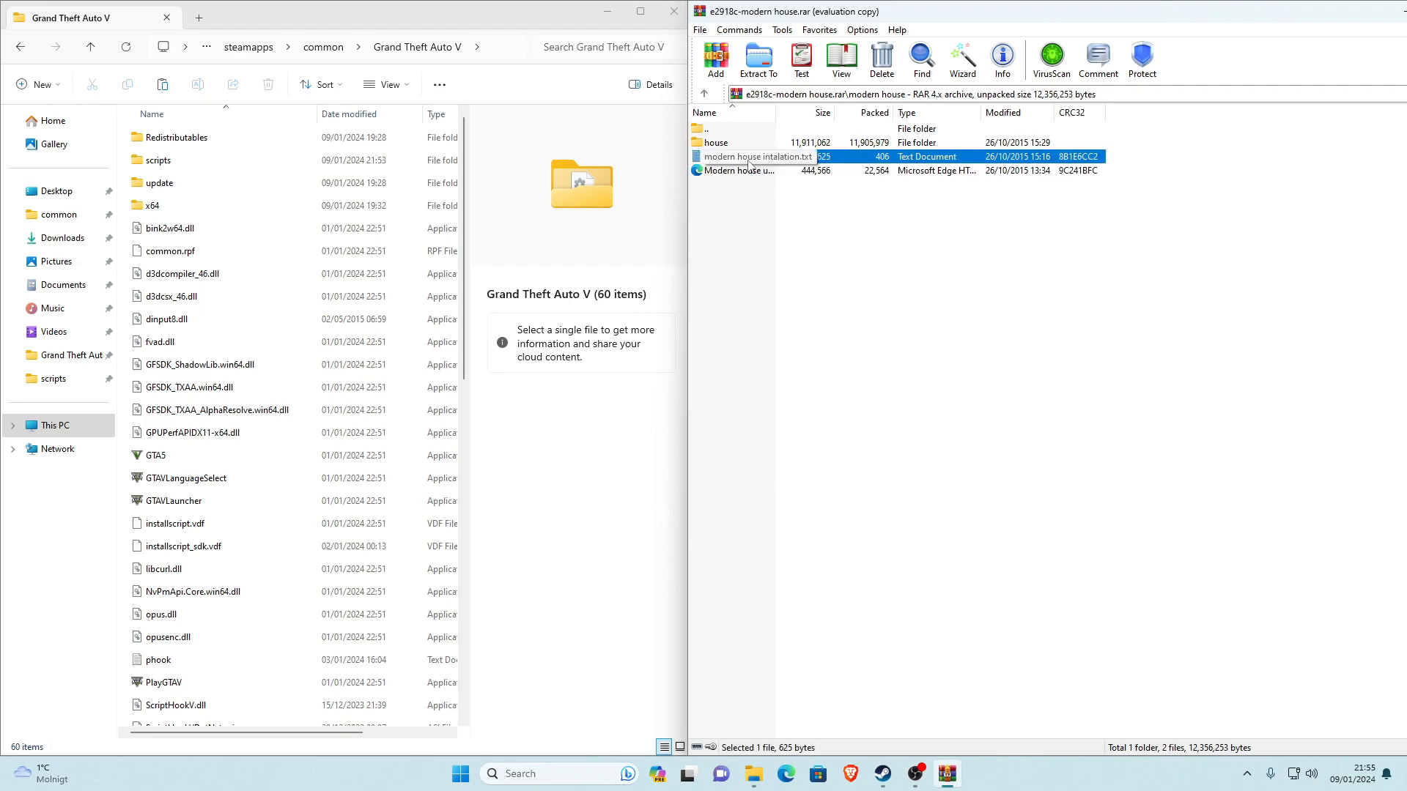
click(720, 187)
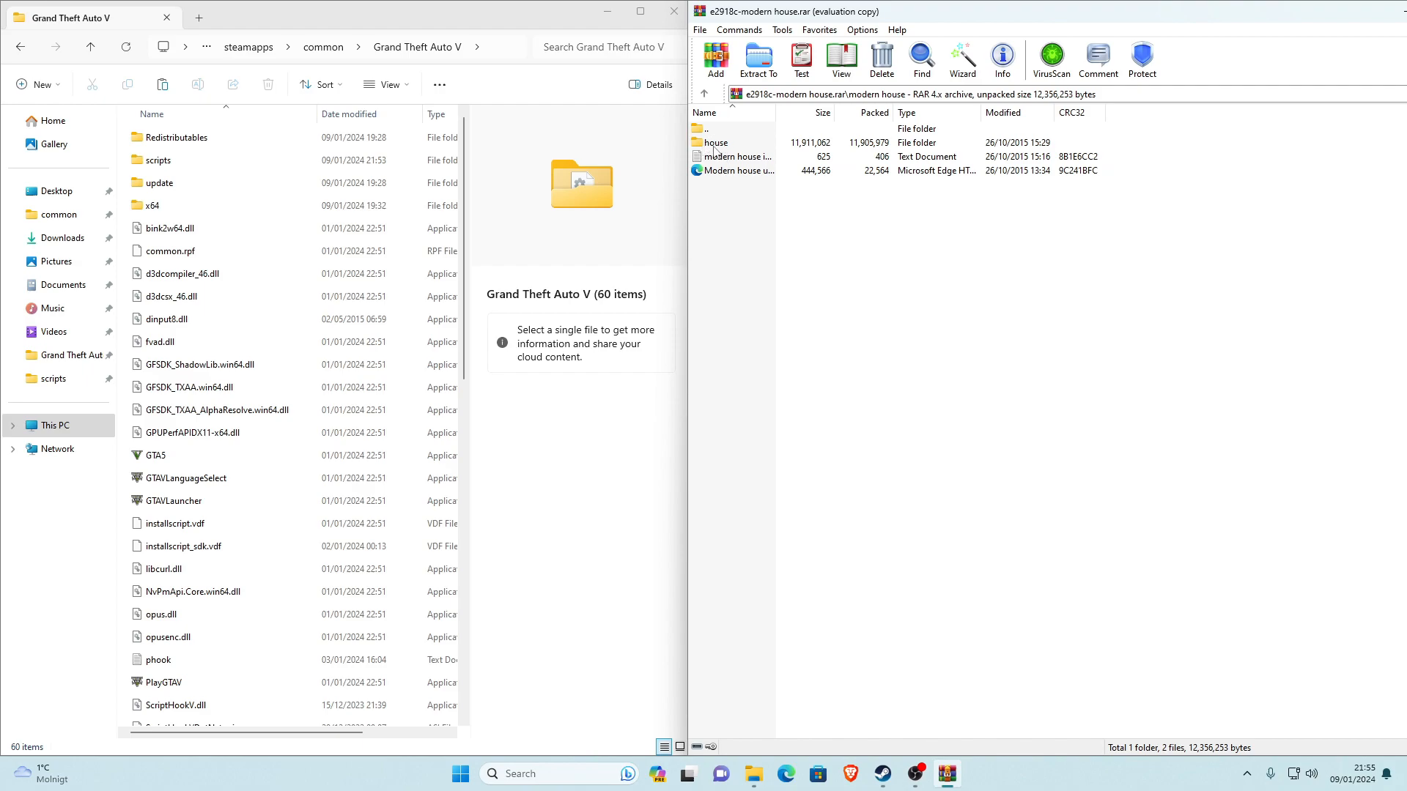
double_click(716, 143)
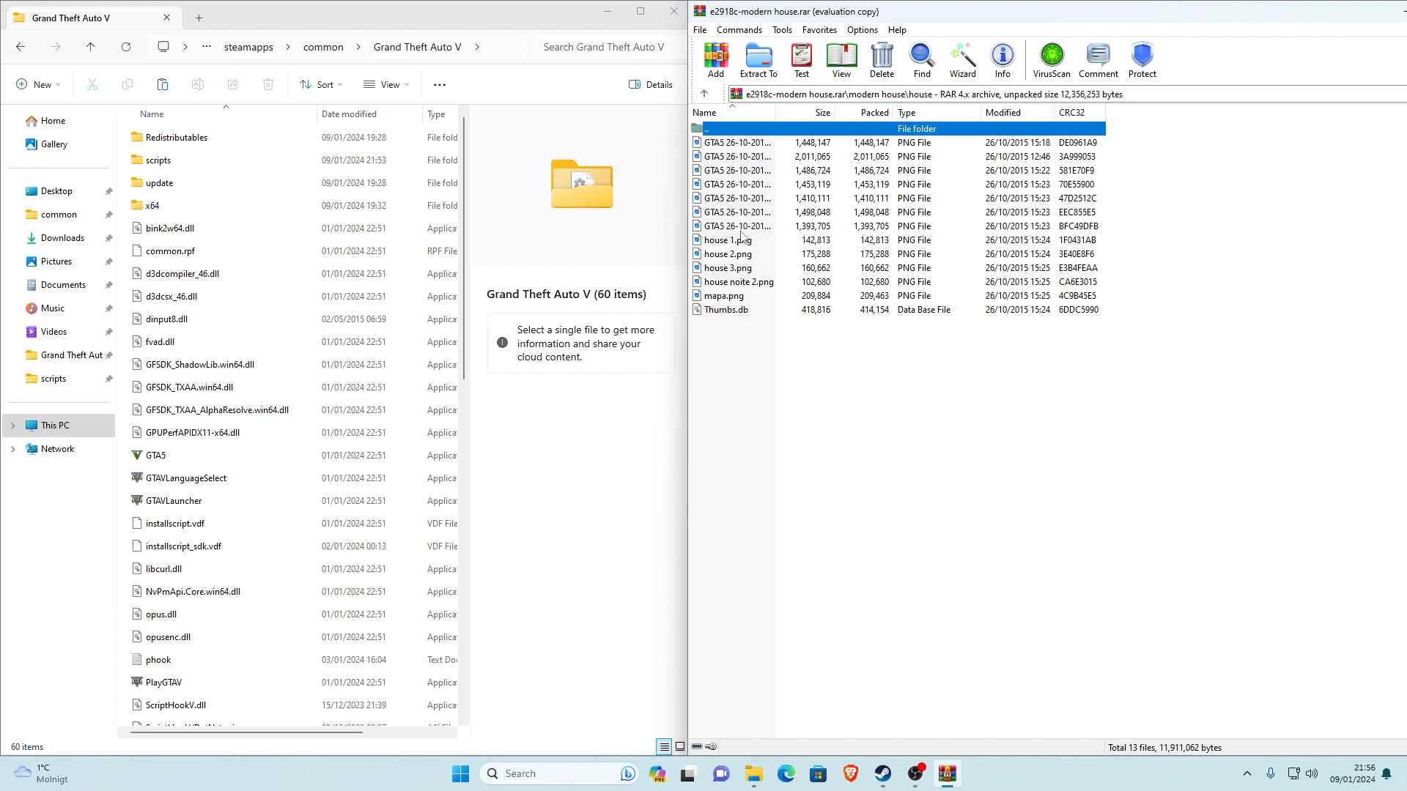
click(704, 93)
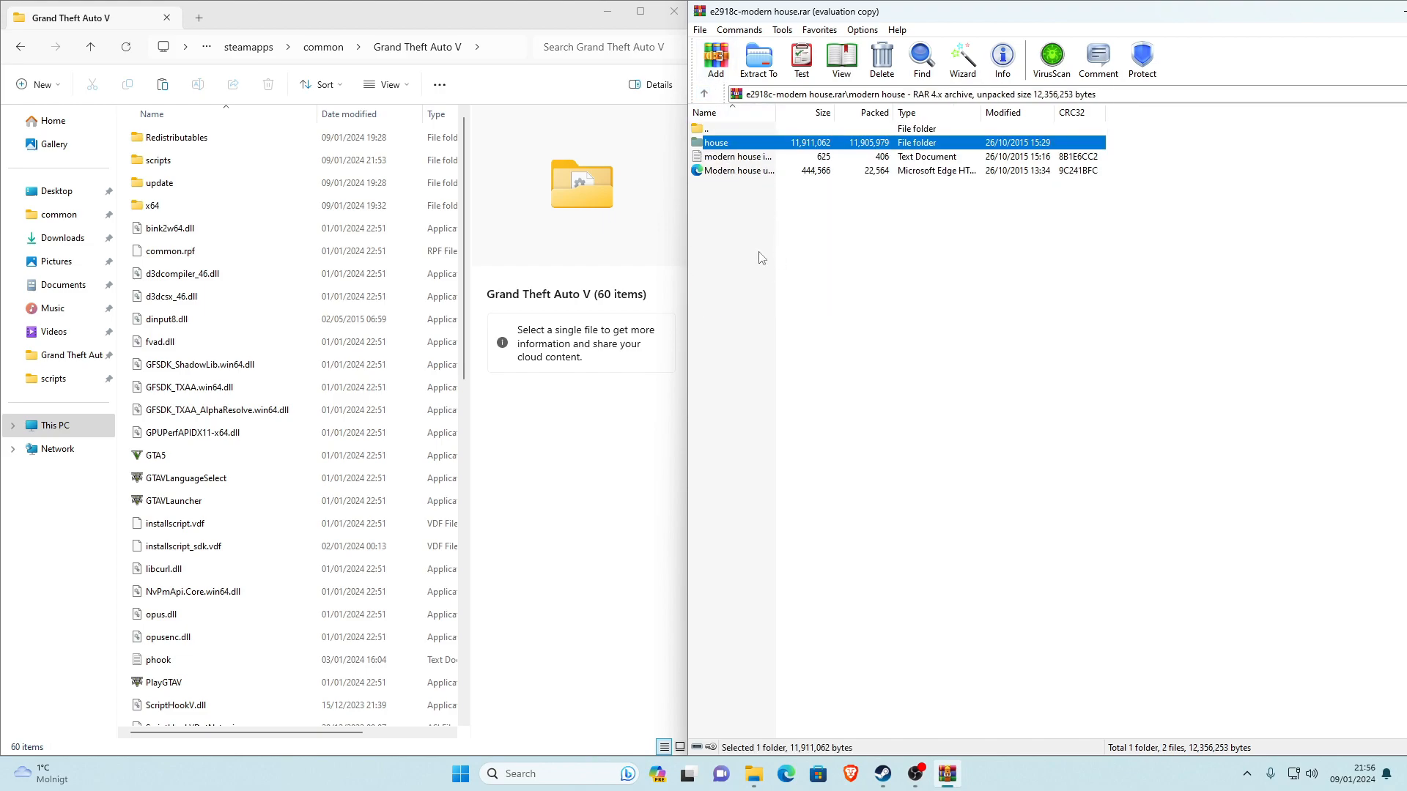
click(720, 193)
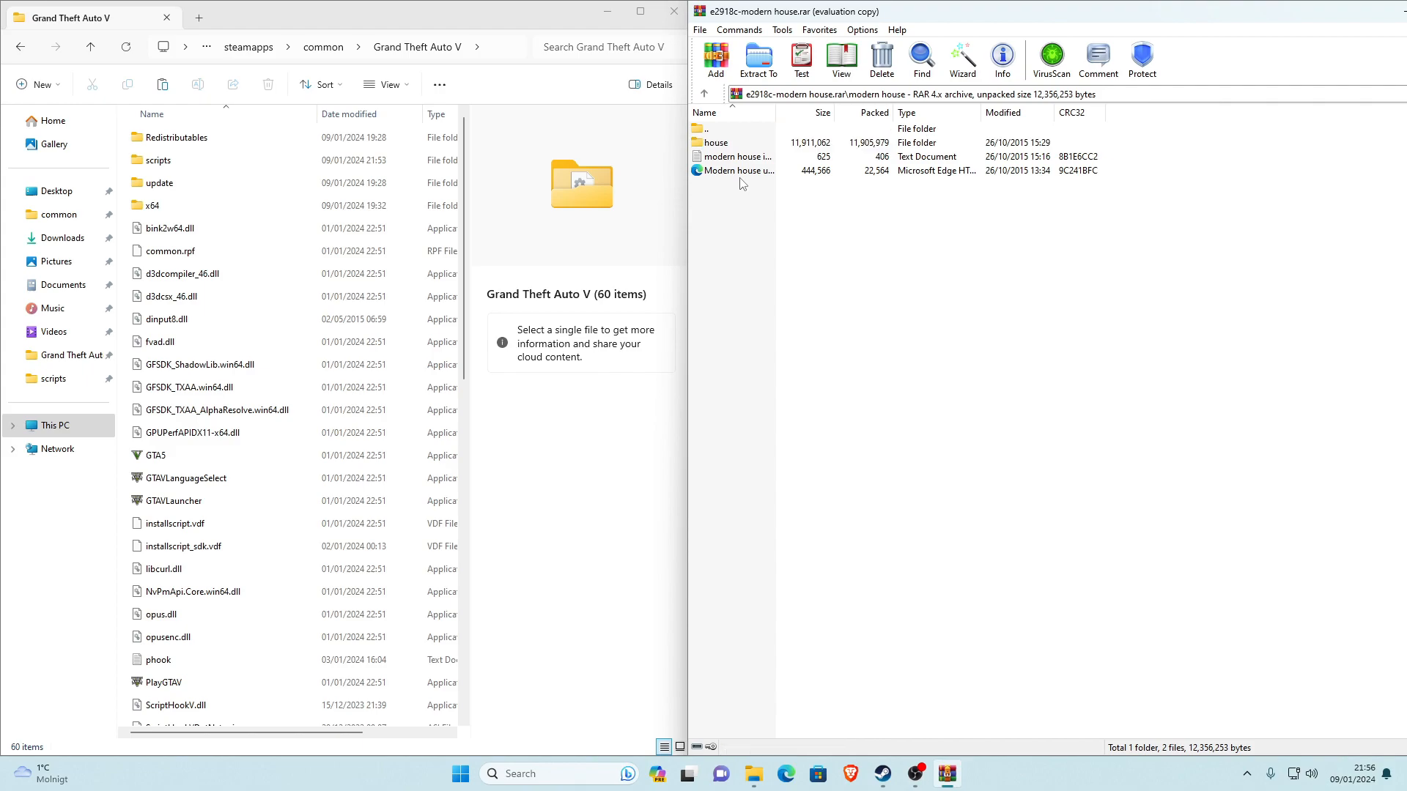
Extract Modern house update 1.0.xml into the Grand Theft Auto V folder, refresh the file list, and clear the selection
click(761, 177)
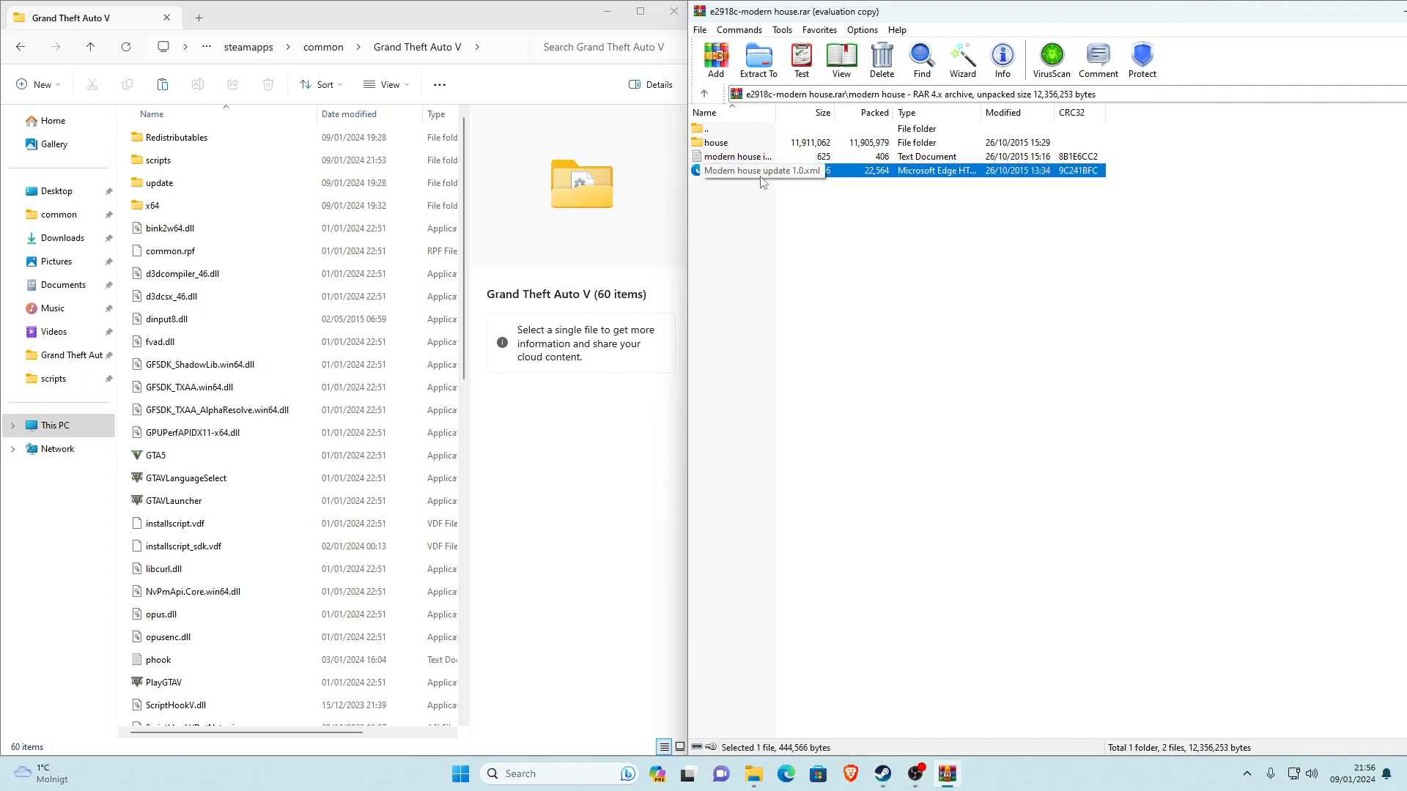
drag(746, 177, 779, 200)
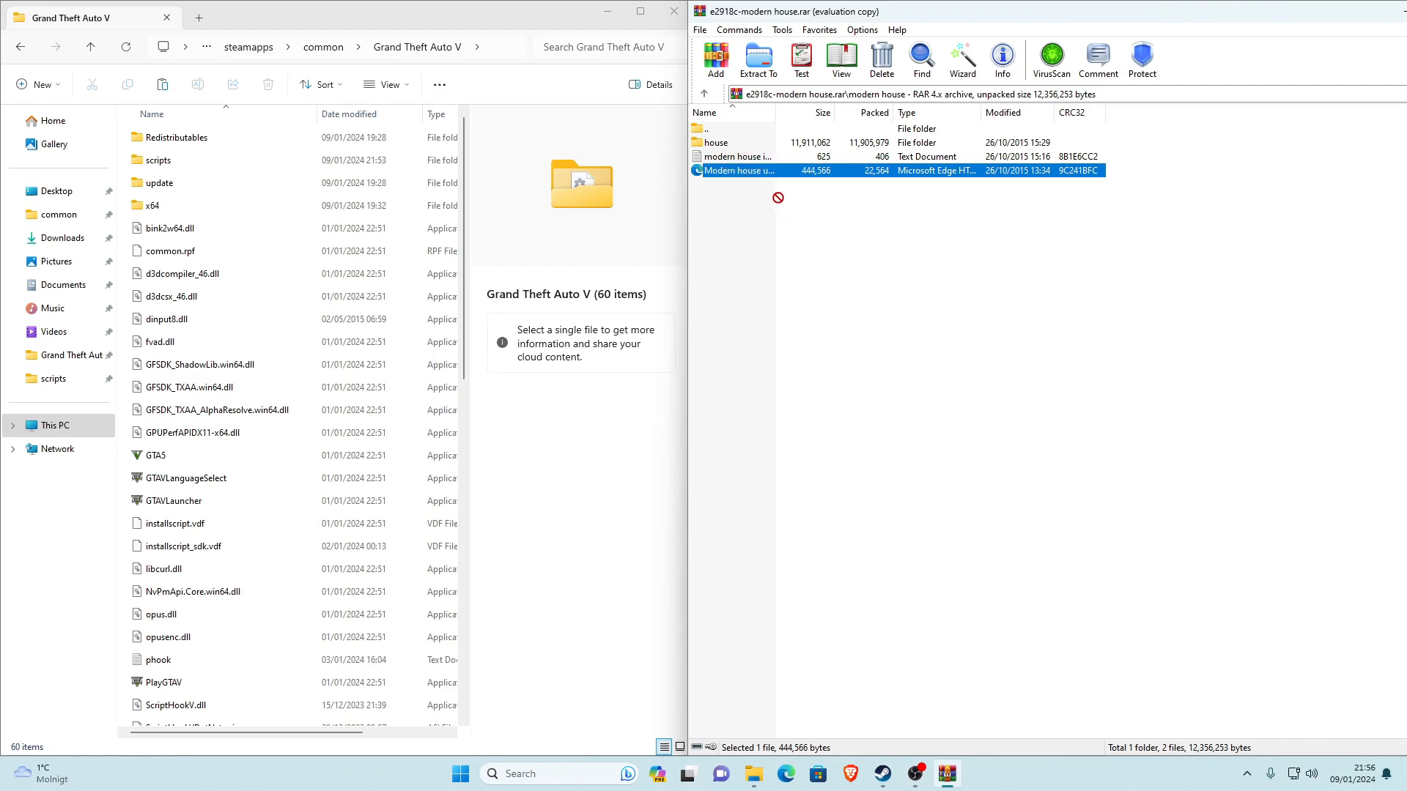
drag(599, 208, 173, 315)
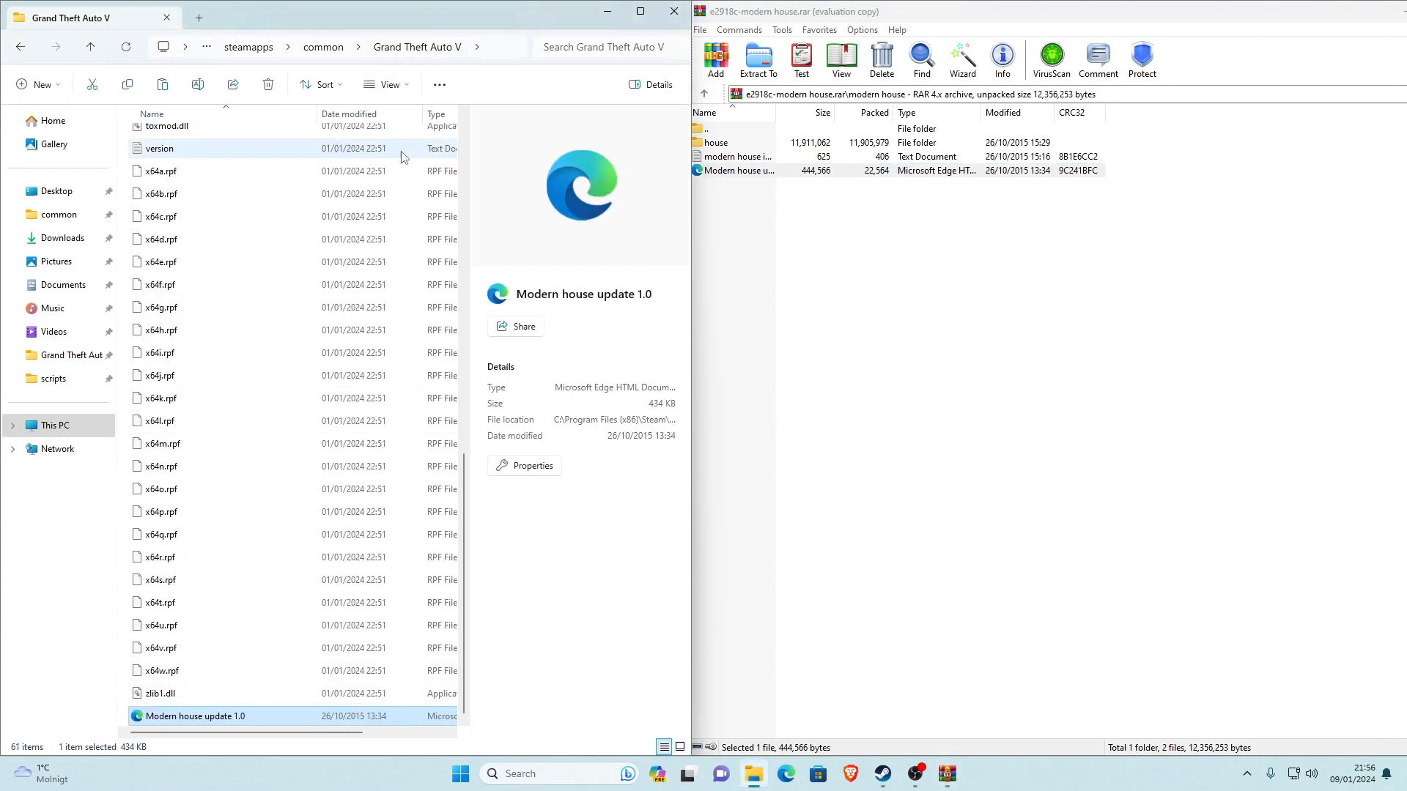
click(127, 49)
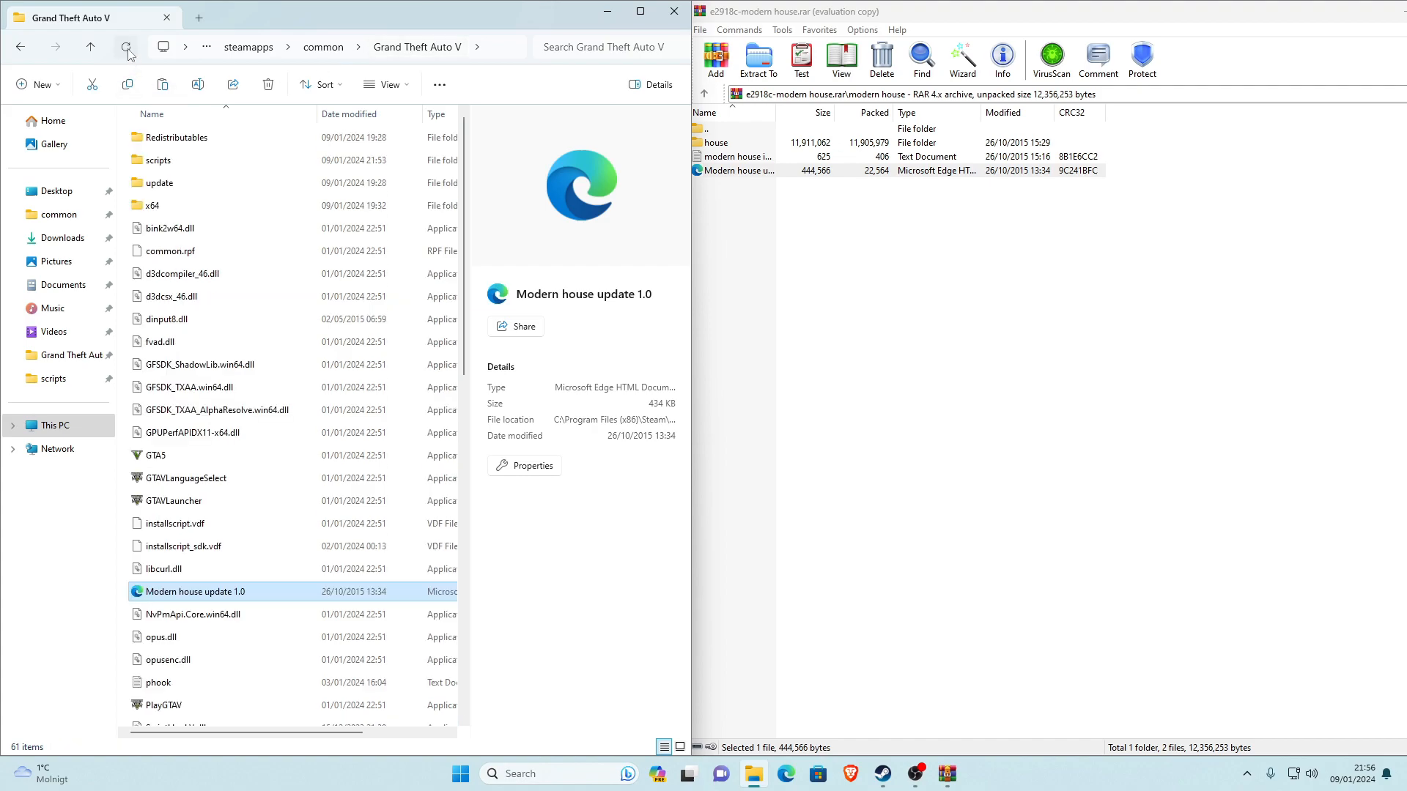
click(123, 308)
click(123, 43)
click(743, 246)
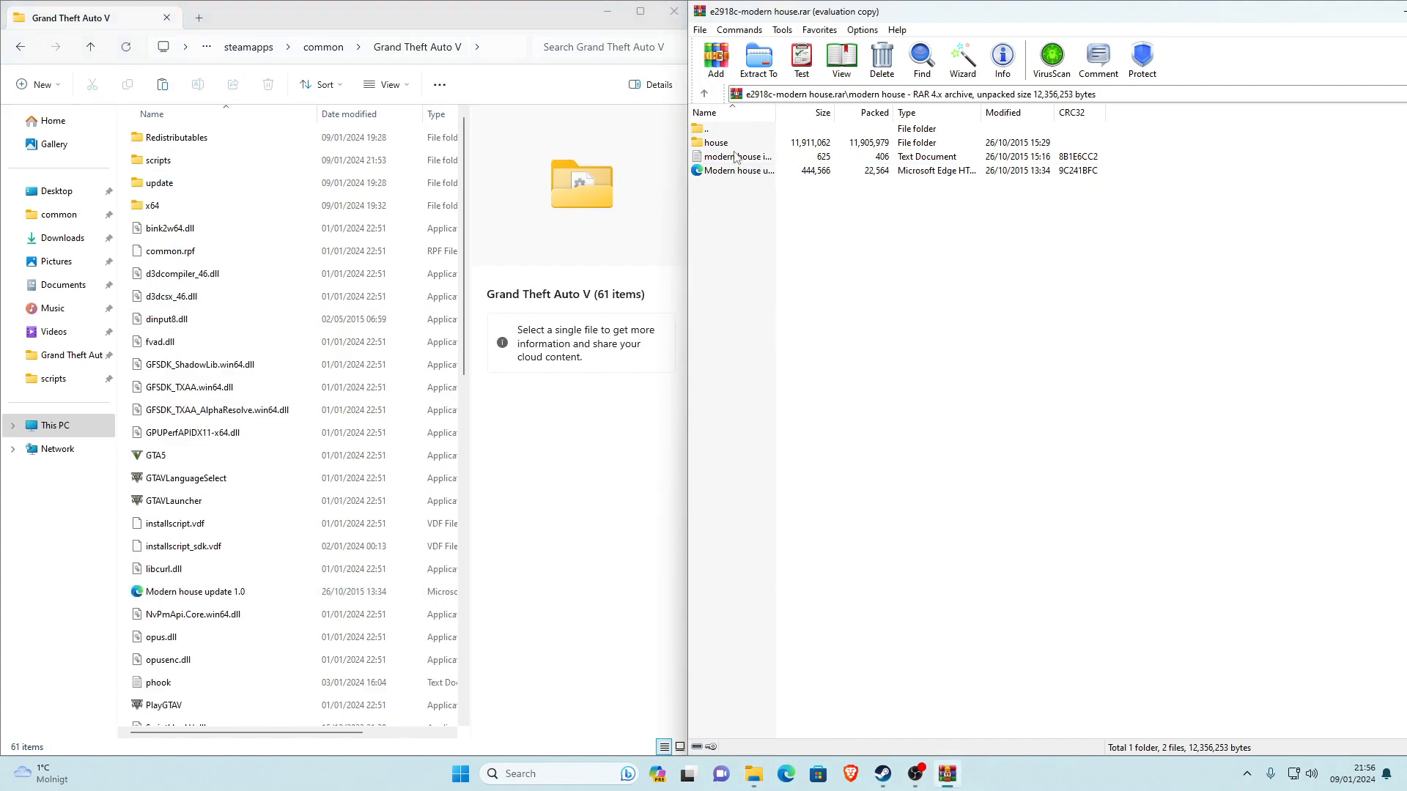
Close the modern house archive and the Grand Theft Auto V folder window
double_click(1349, 28)
click(1153, 99)
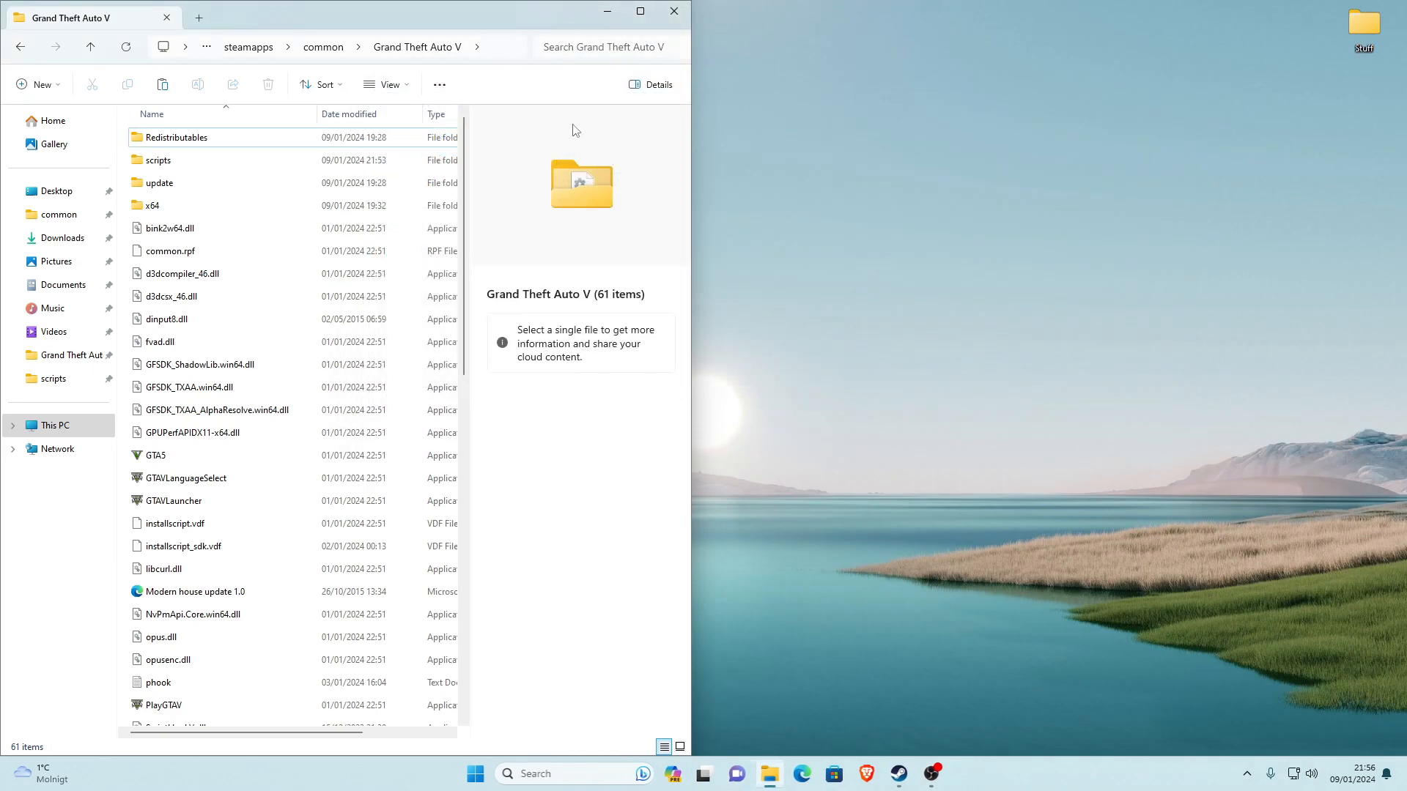
click(674, 11)
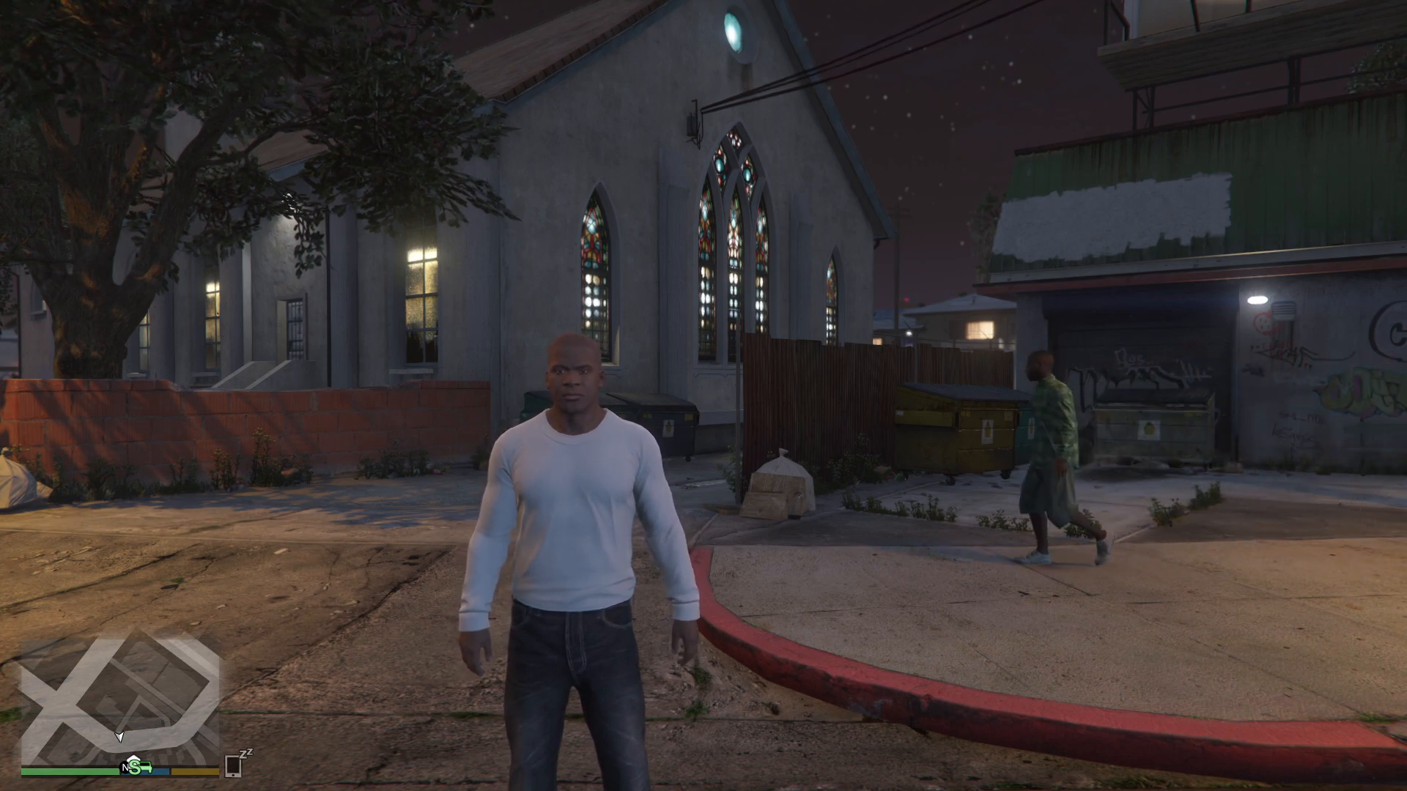
Switch to the Grand Theft Auto V game and open the Map Editor main menu
key(F7)
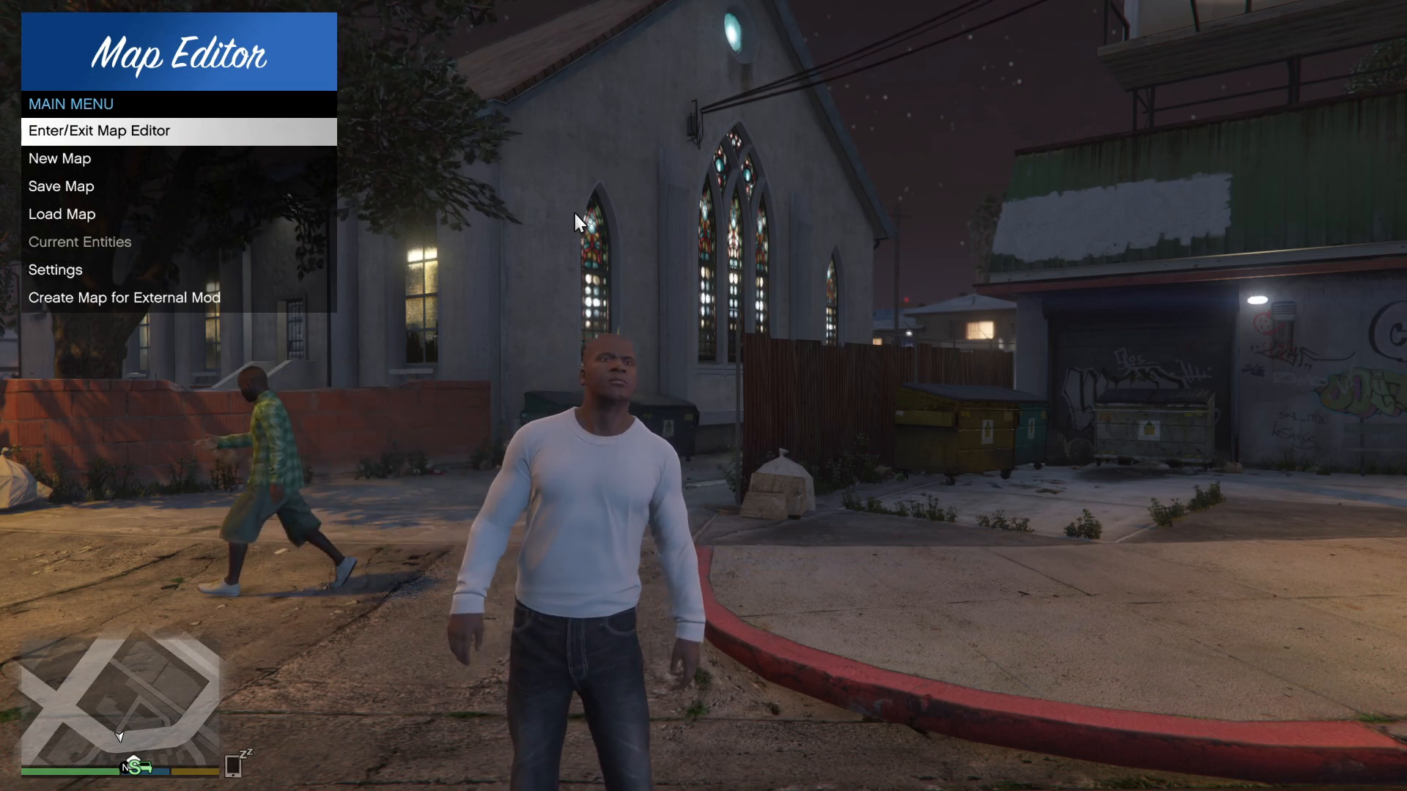
key(Down)
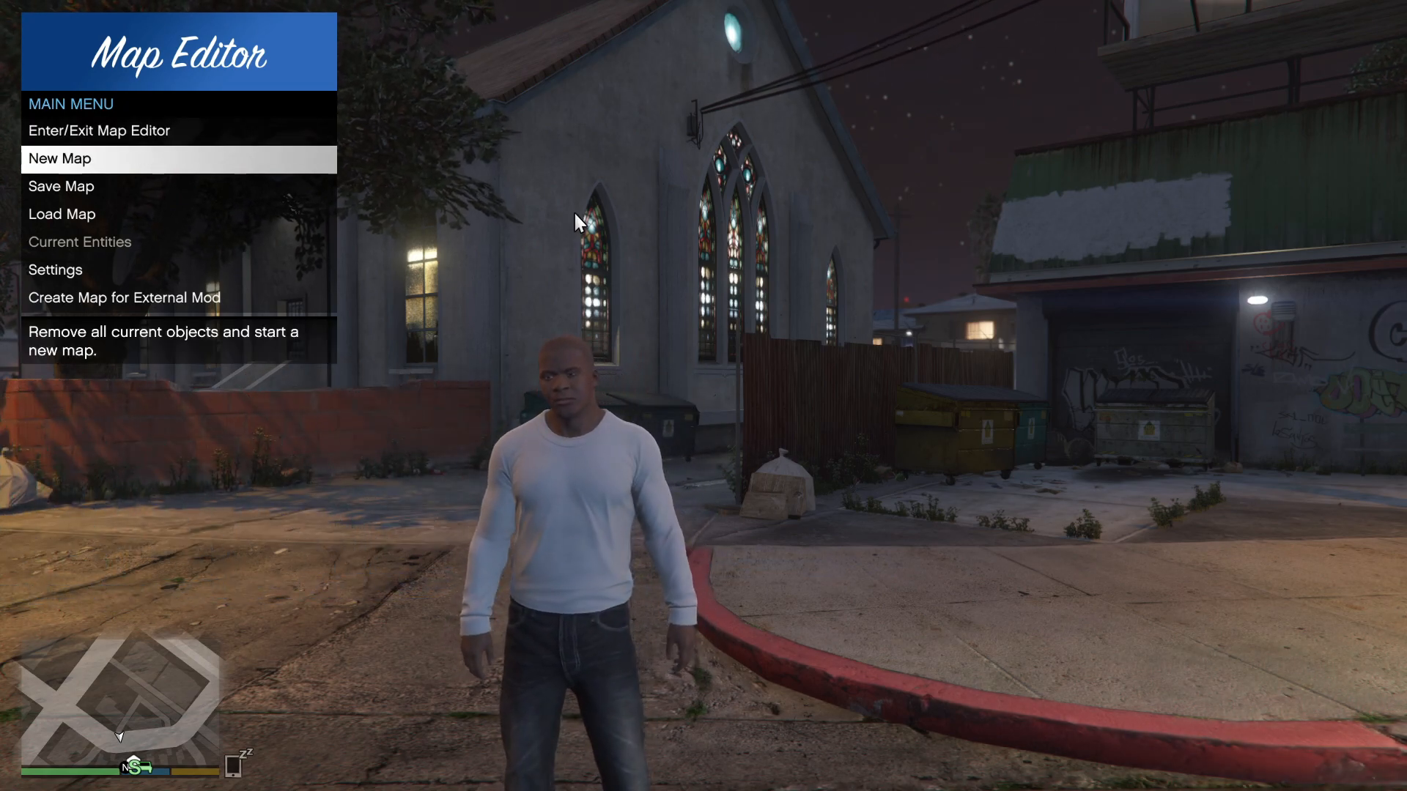
key(Down)
key(Down)
key(Up)
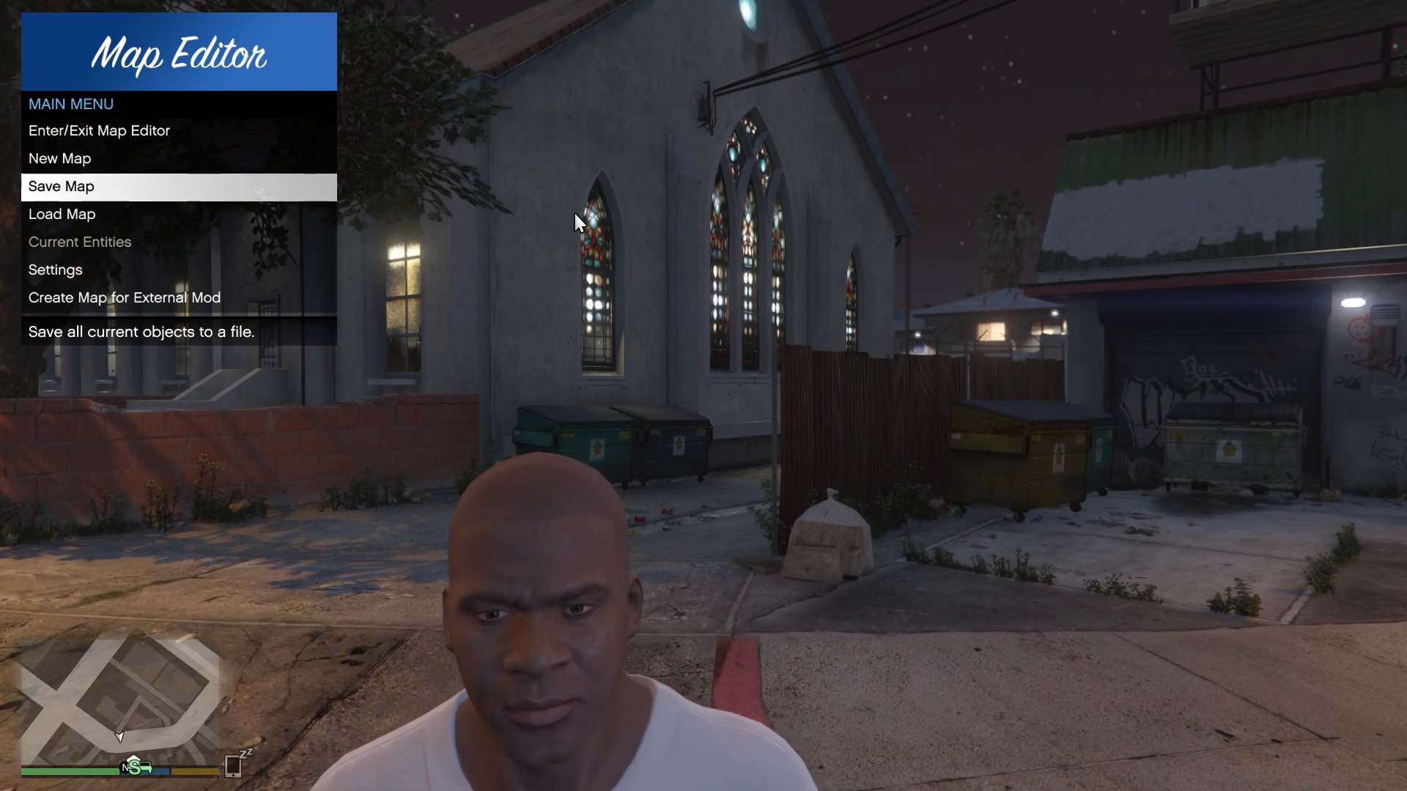
key(Up)
key(Up)
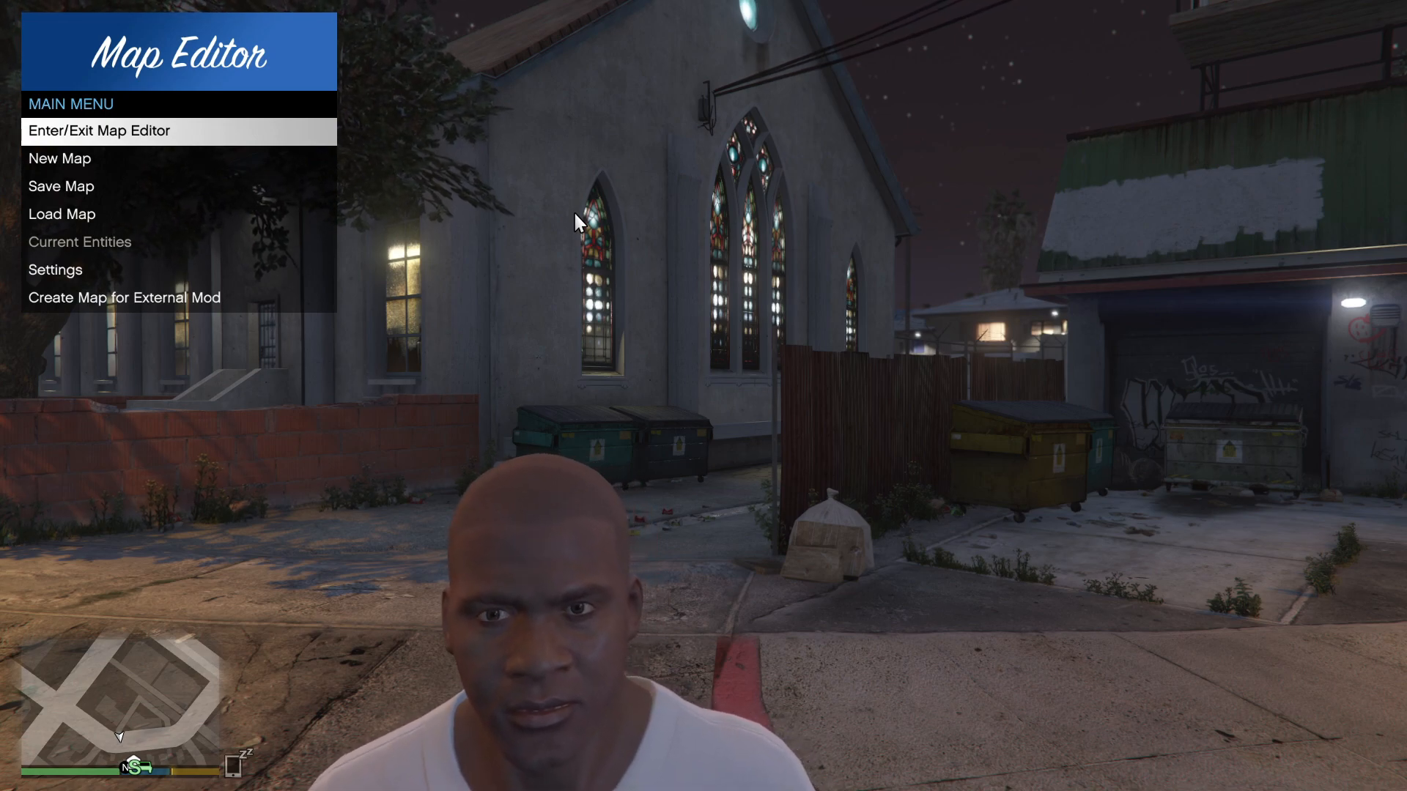
key(w)
key(a)
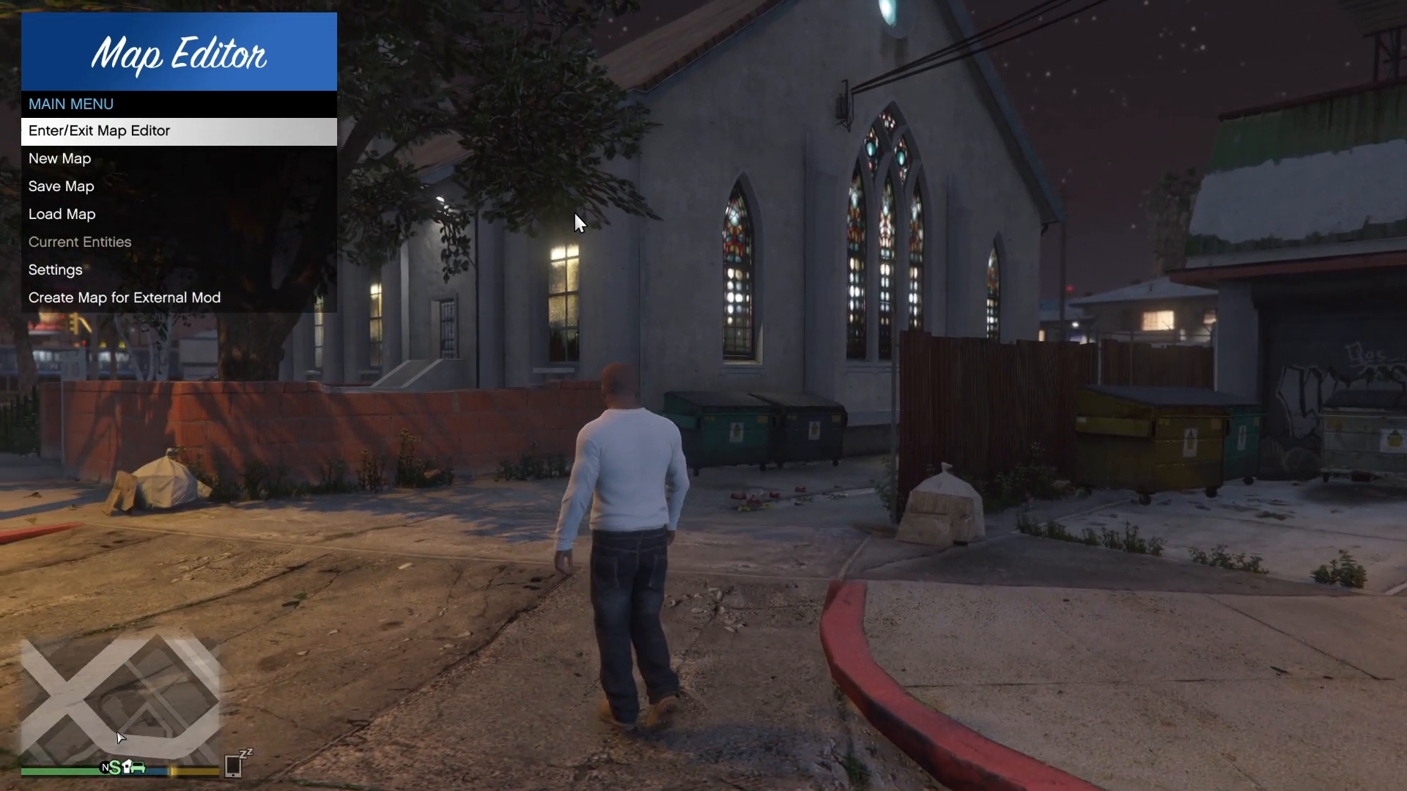
key(s)
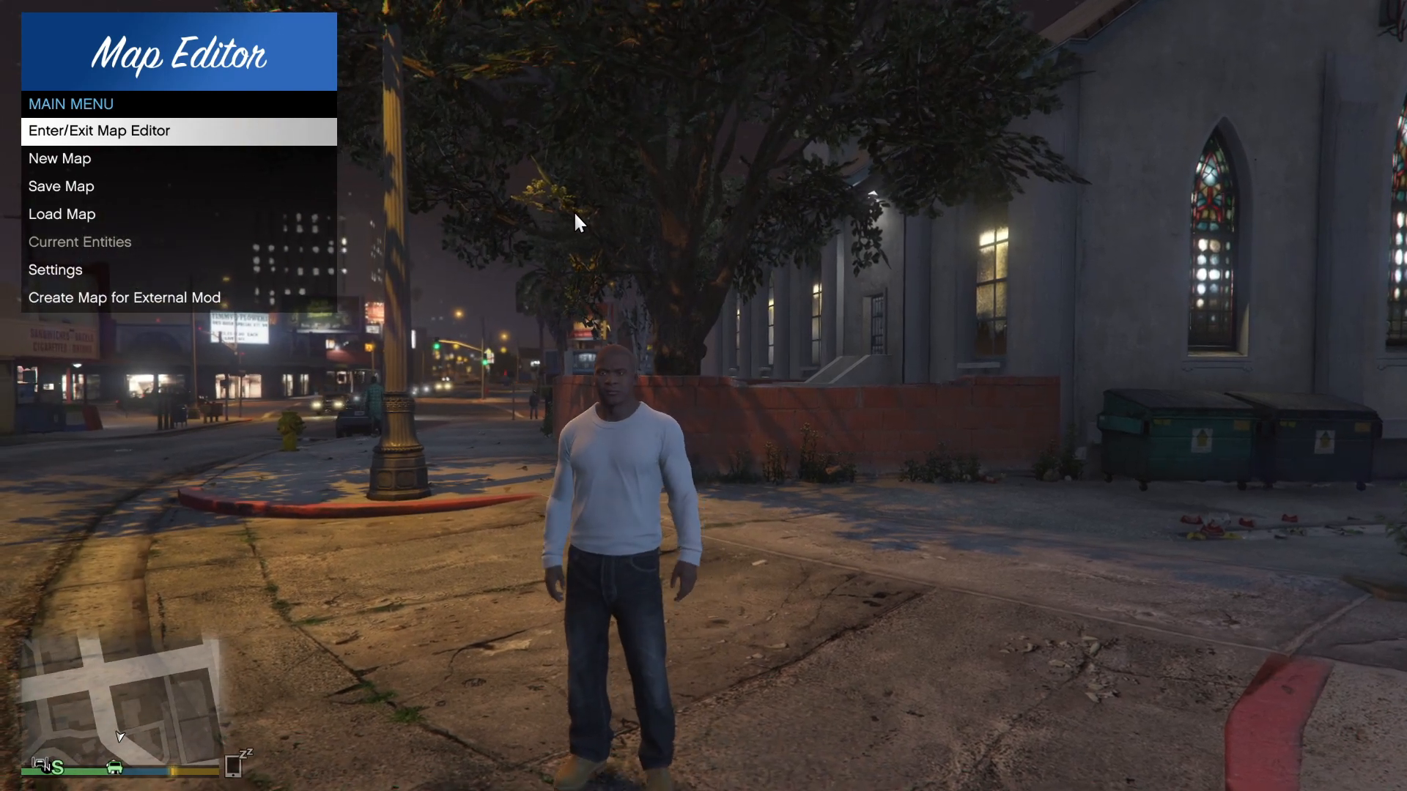
Review the Map Editor main menu entries from Enter/Exit Map Editor to Create Map for External Mod
key(Down)
key(Up)
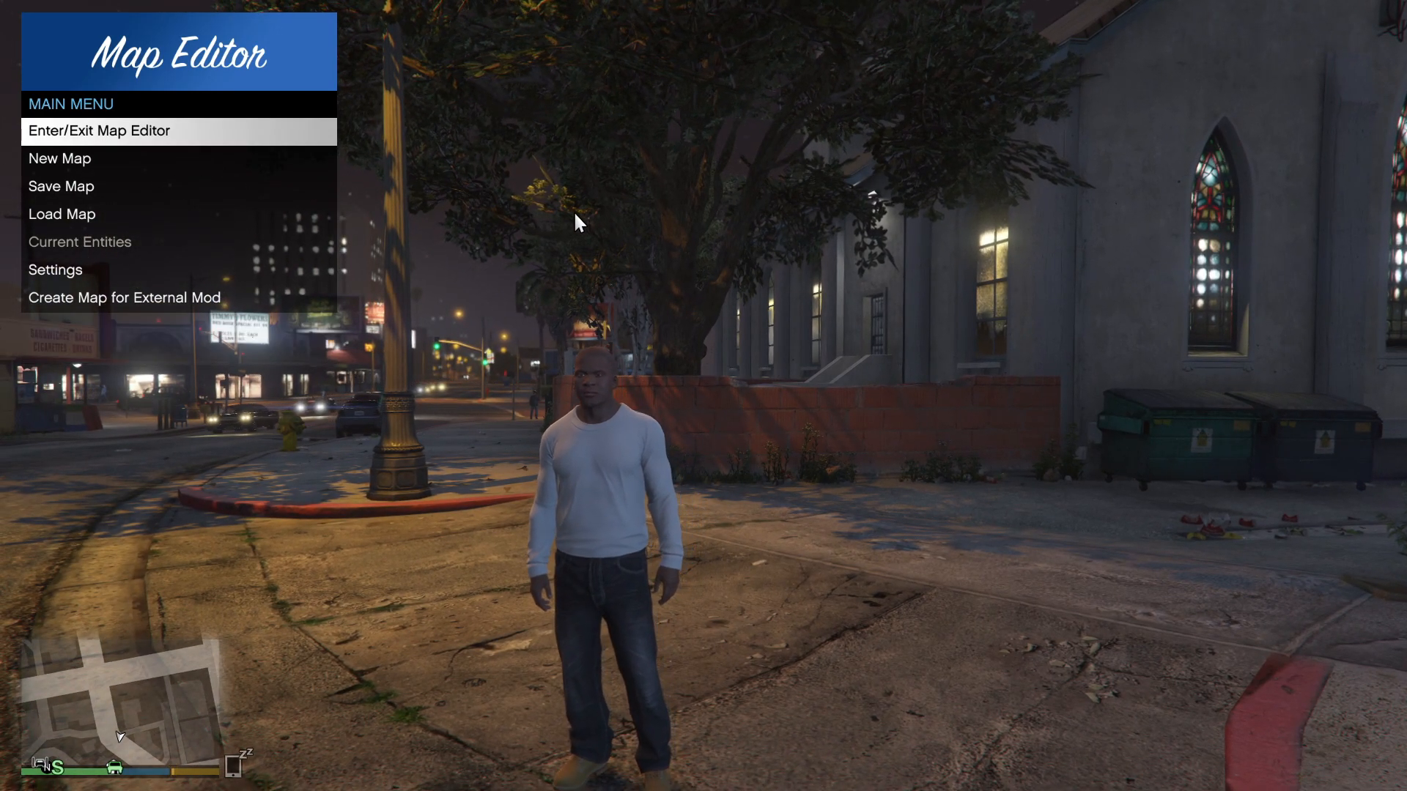
key(Down)
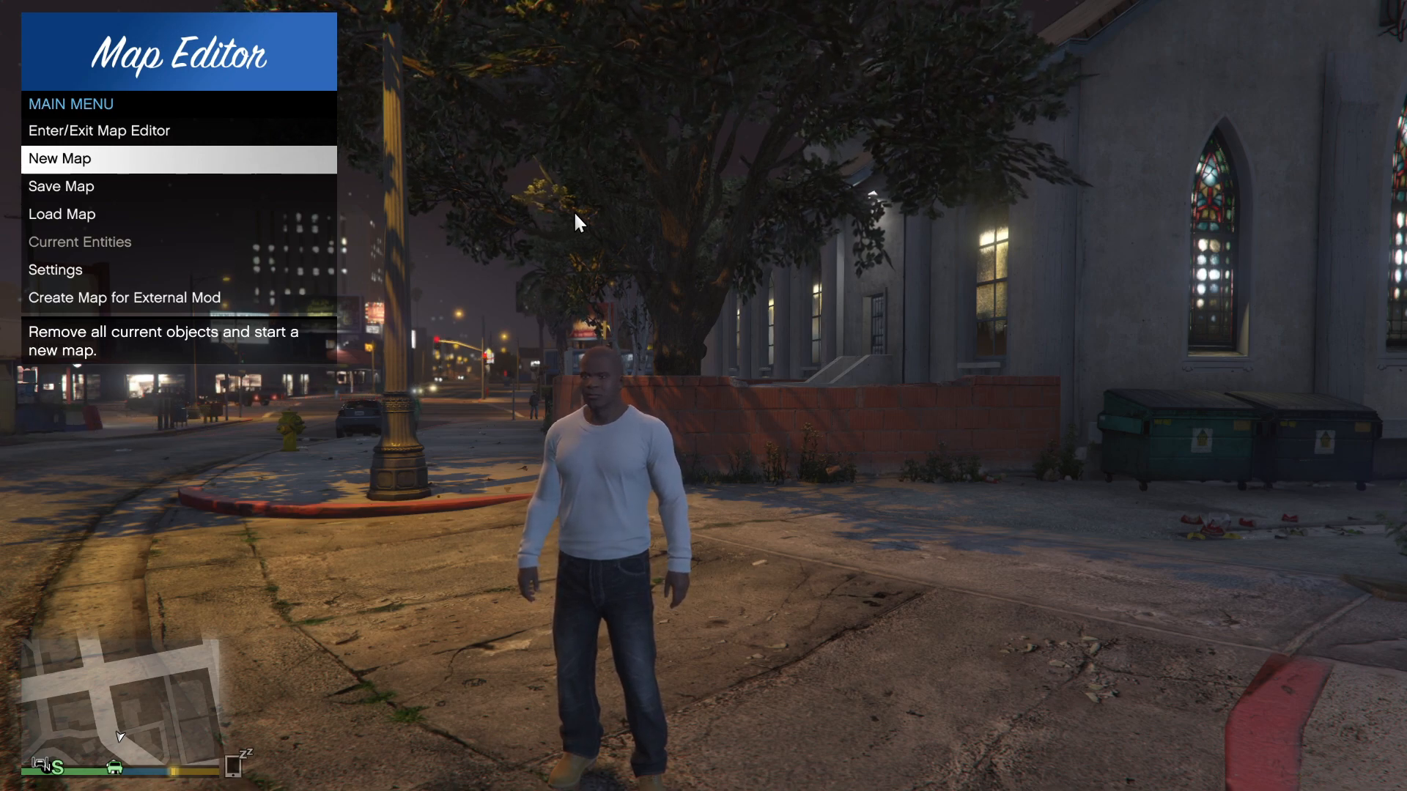
key(Down)
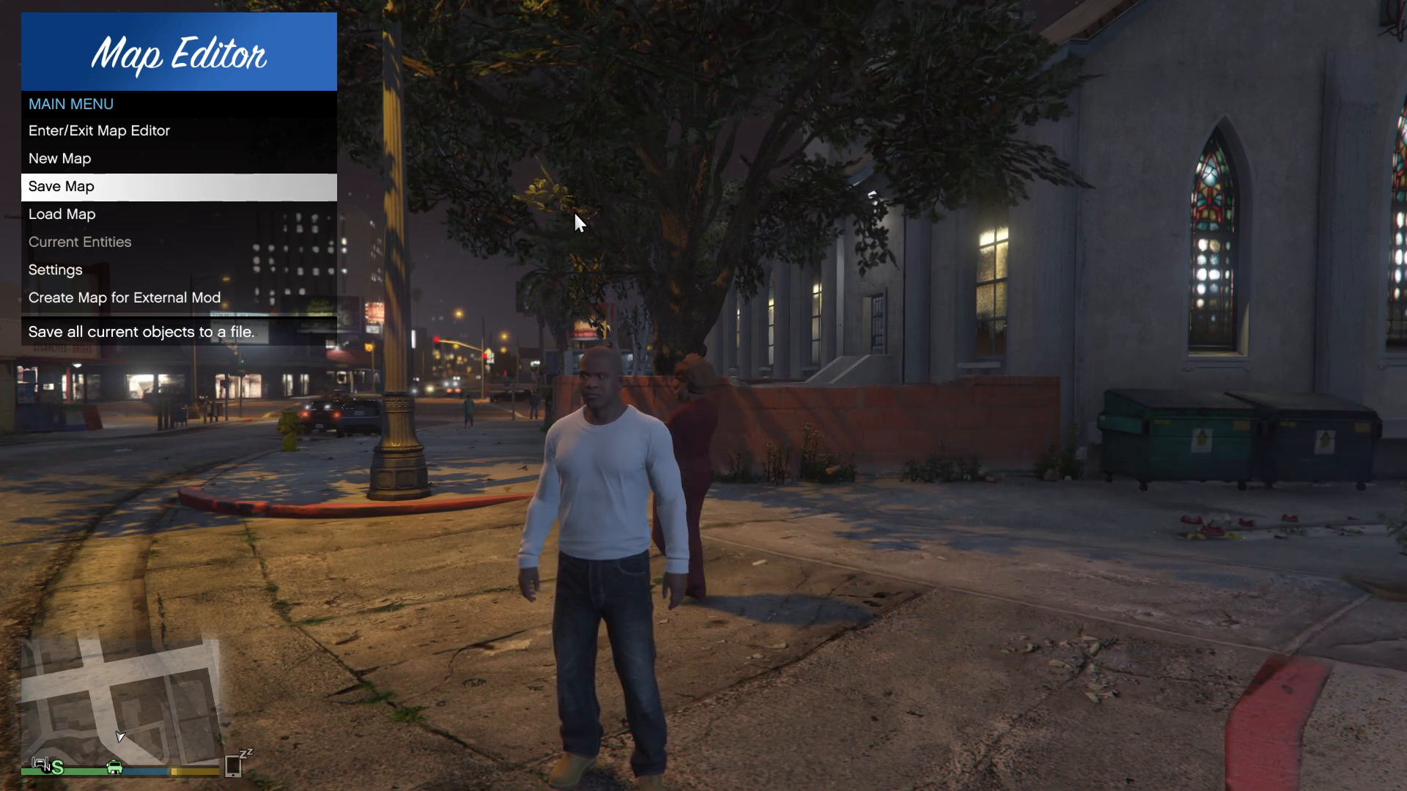
key(Down)
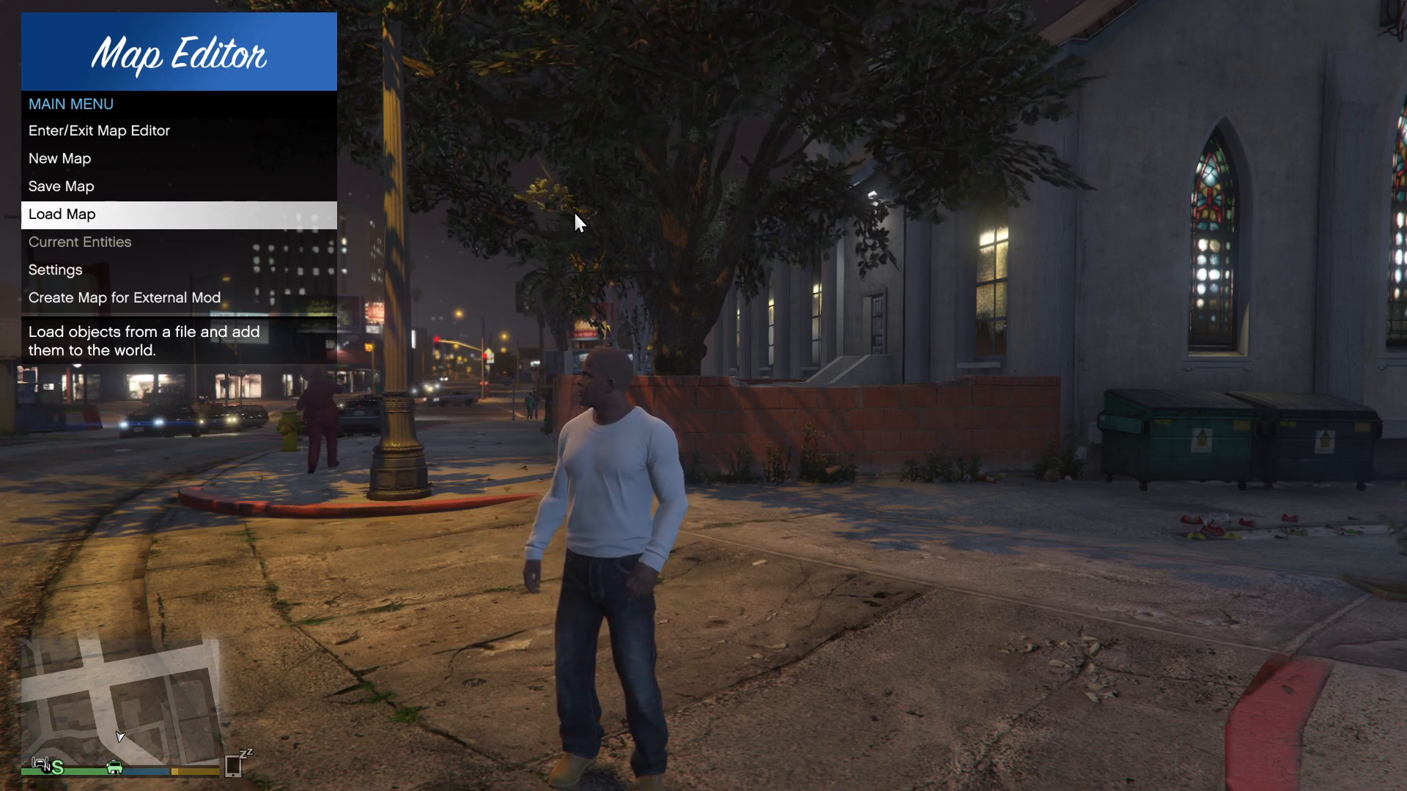
key(Down)
key(Down)
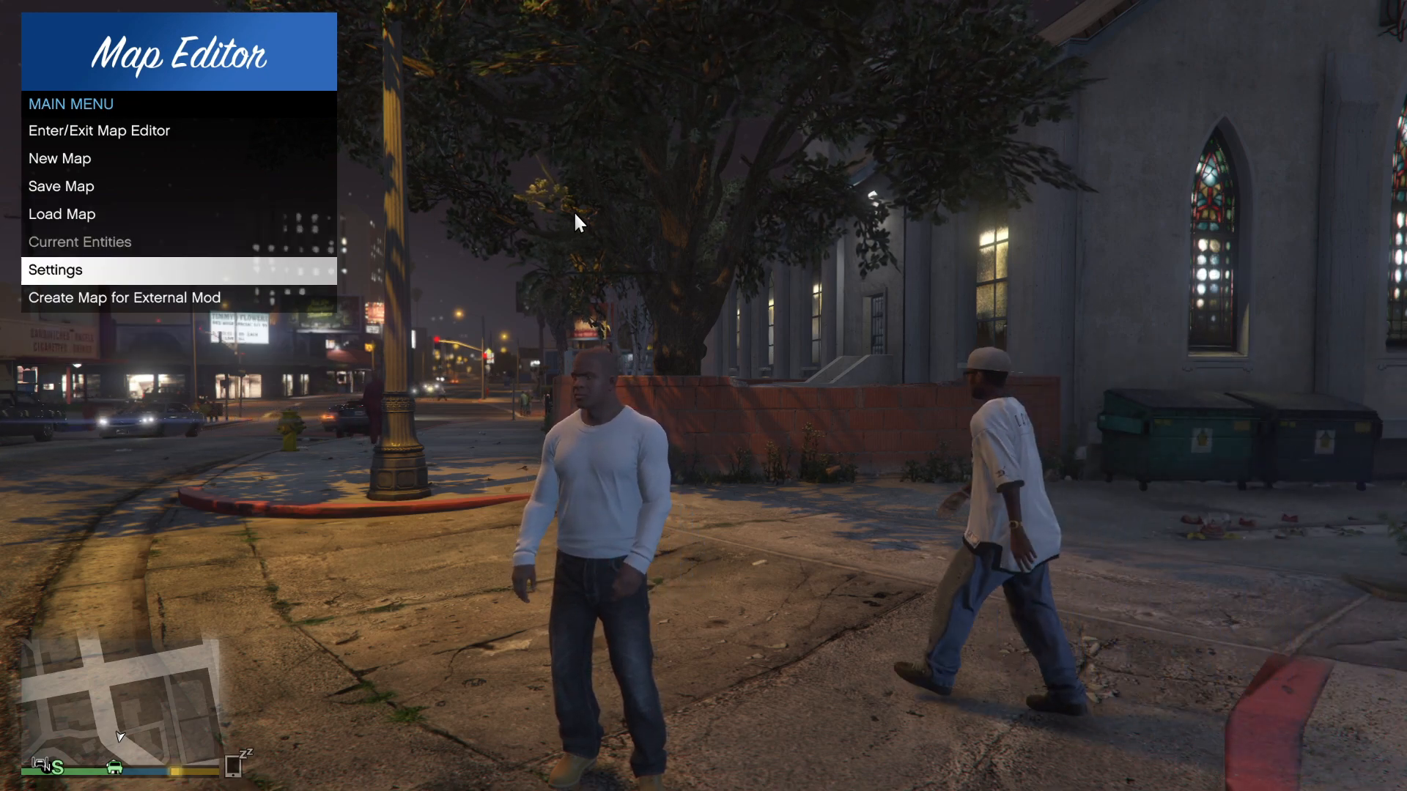
key(Down)
key(Up)
key(Up)
key(Up)
key(Up)
key(Up)
key(Up)
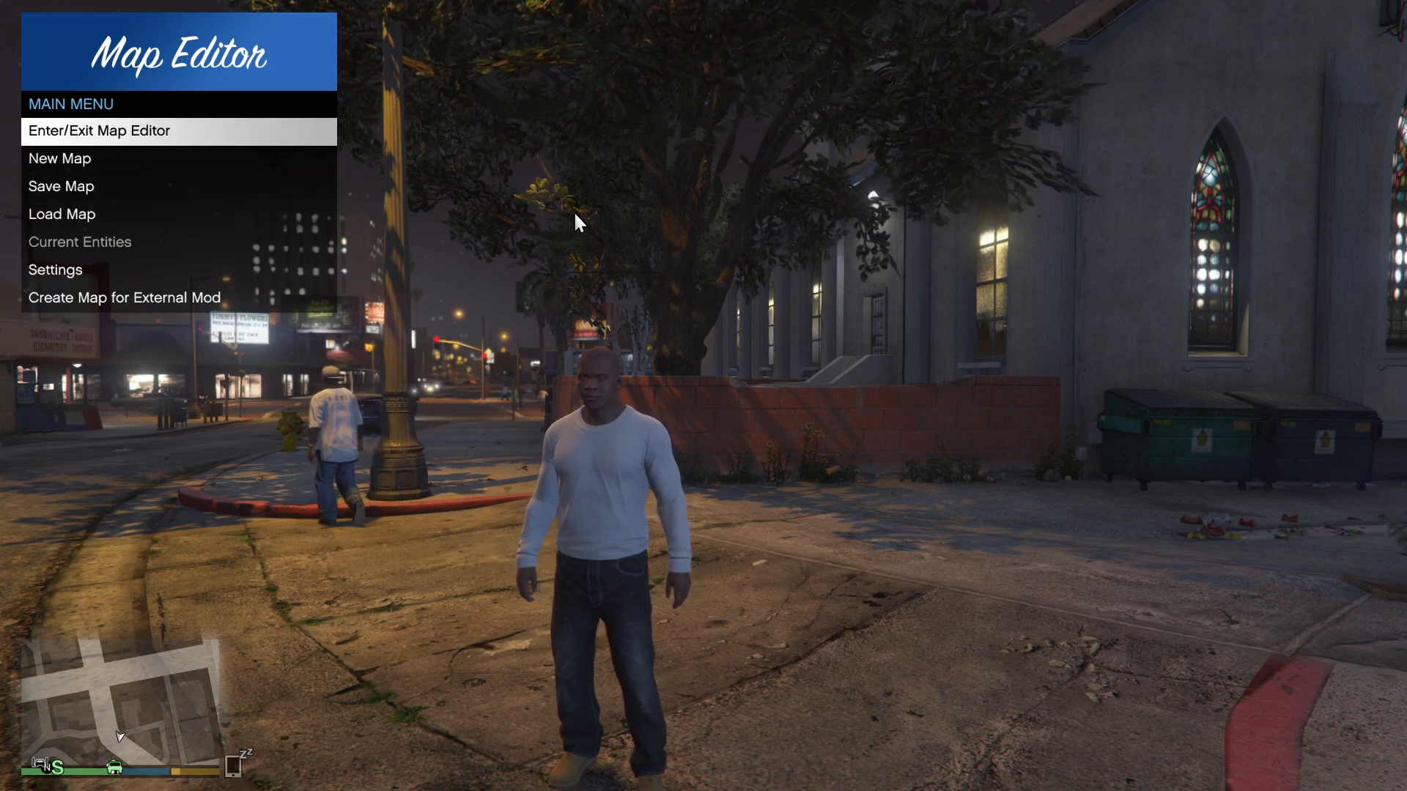
Start loading a map in Map Editor and choose File Chooser as the format
key(Down)
key(Down)
key(Down)
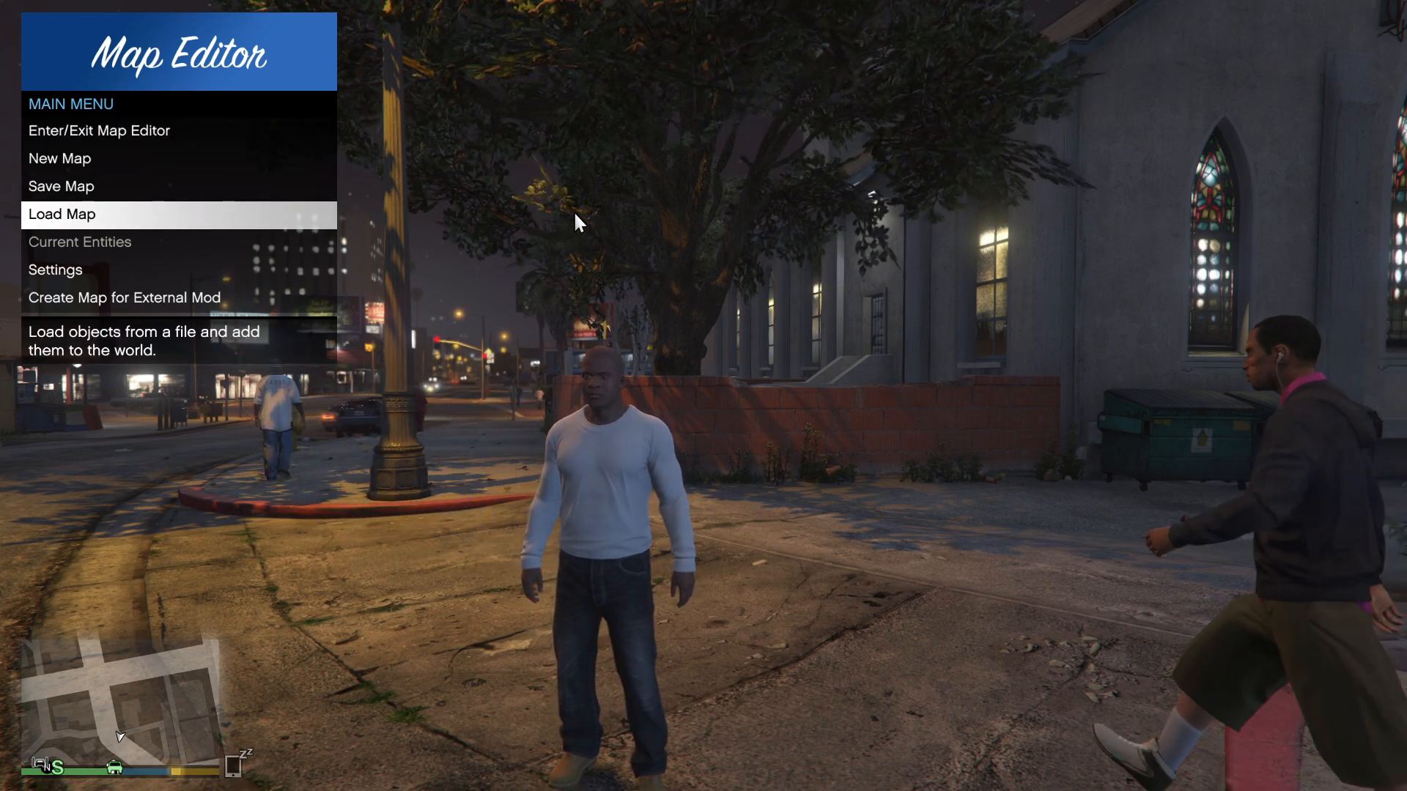
key(Return)
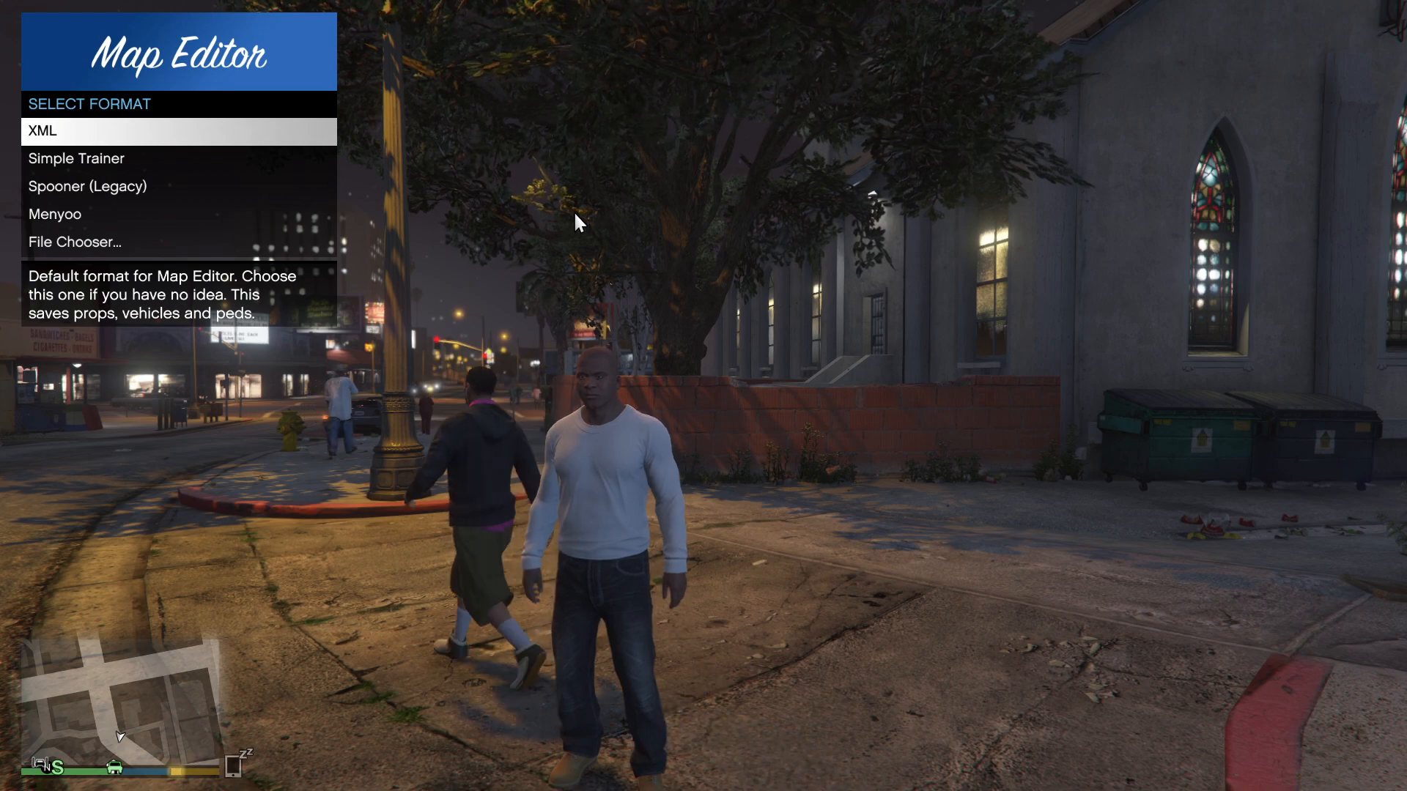
key(Down)
key(Down)
key(Down)
key(Down)
key(Down)
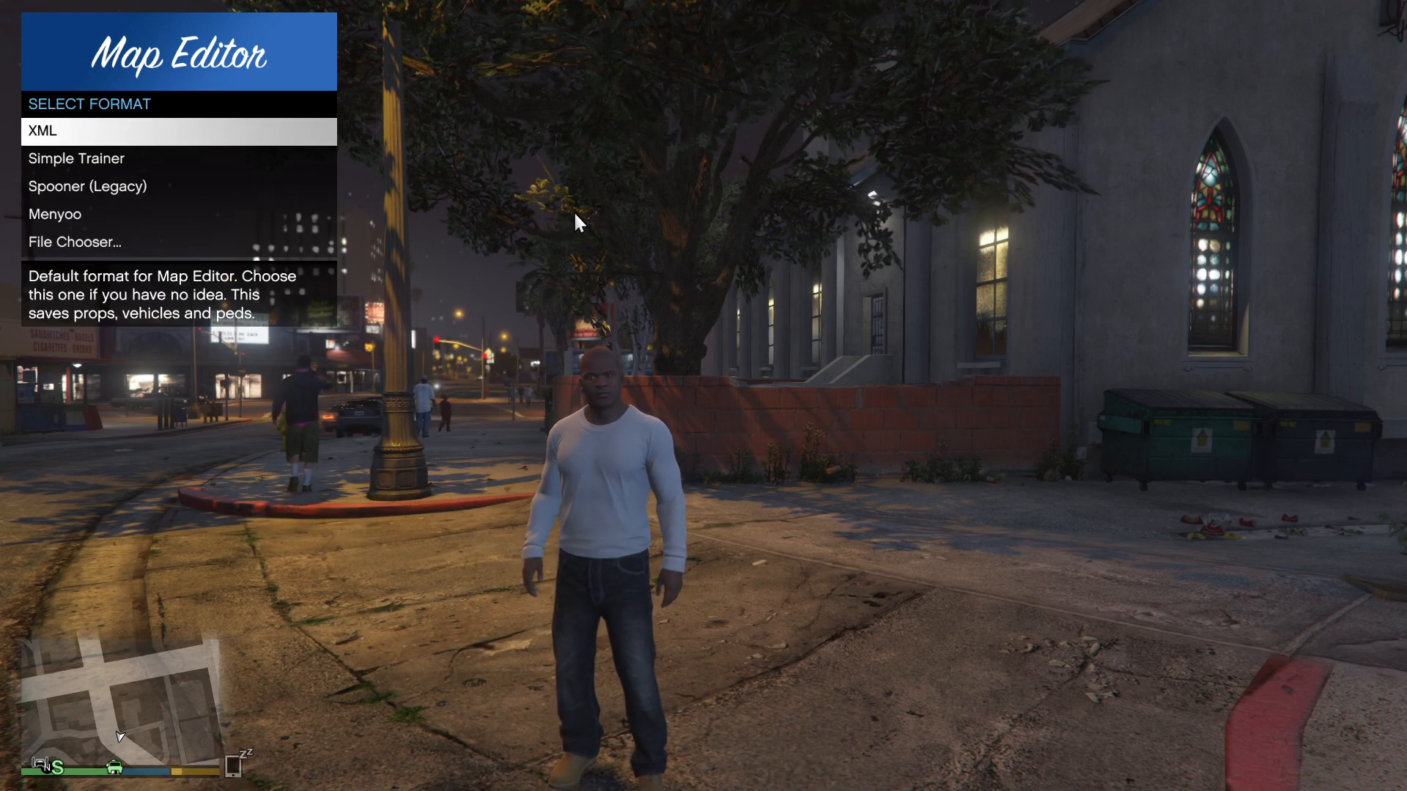
key(Up)
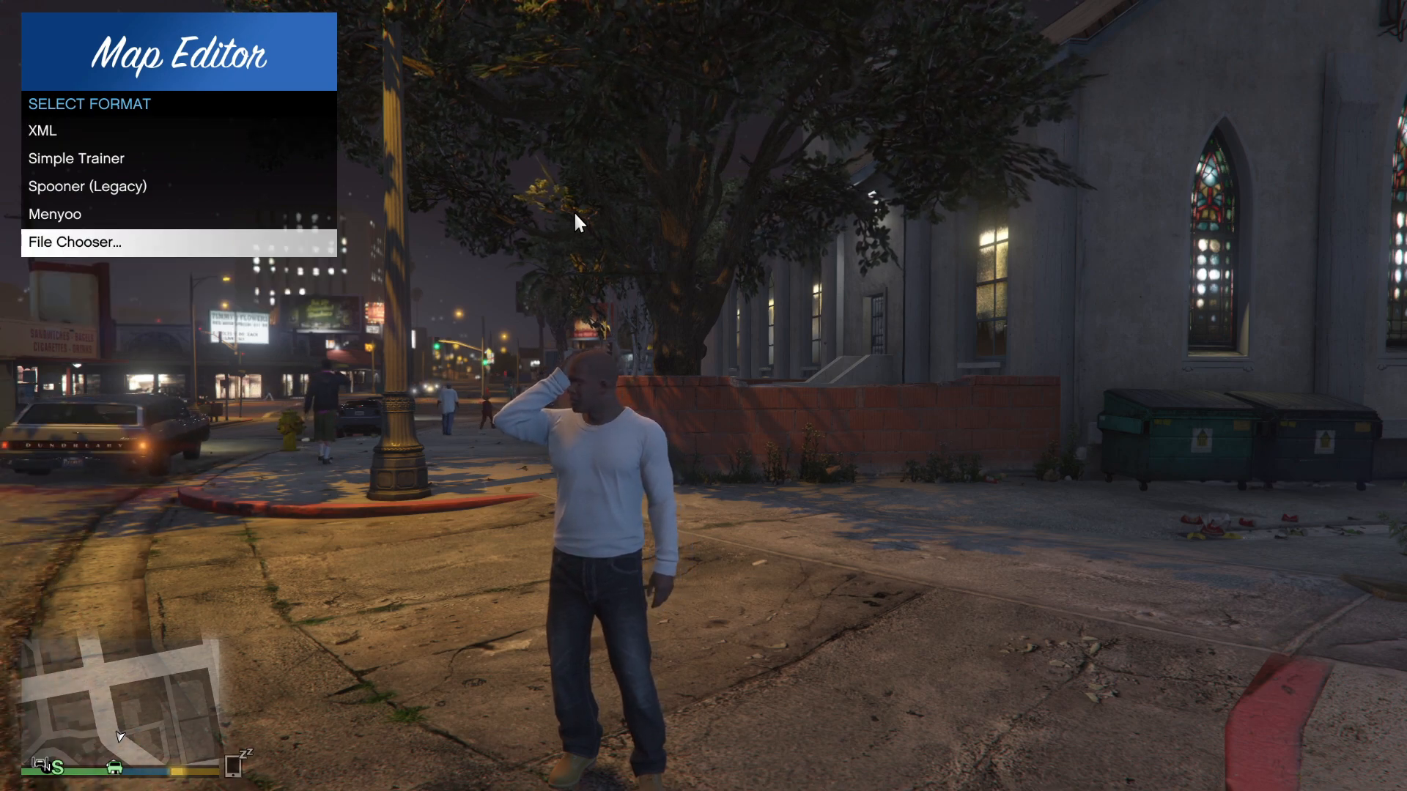
key(Return)
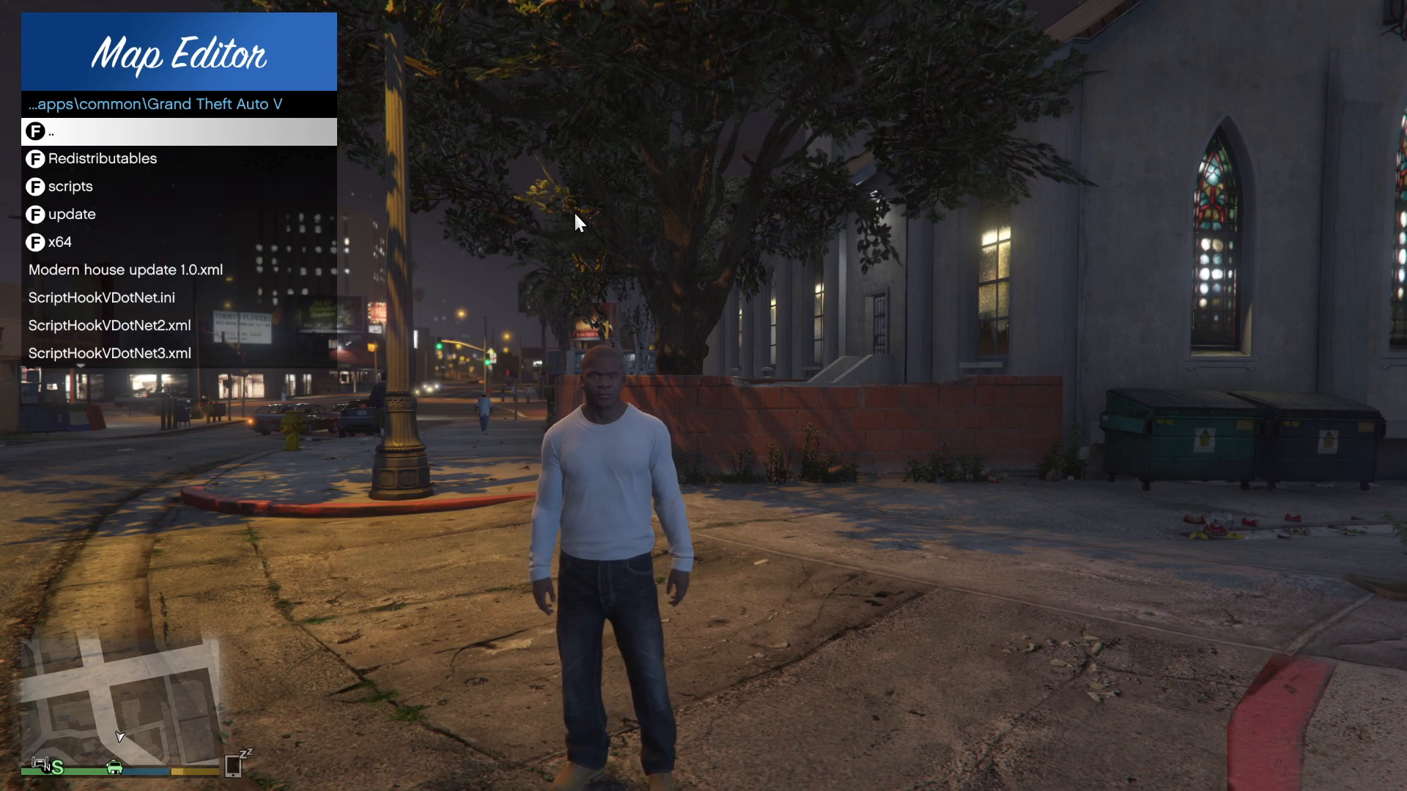
Load Modern house update 1.0.xml from the Grand Theft Auto V folder into the game world
key(Down)
key(Down)
key(Down)
key(Down)
key(Down)
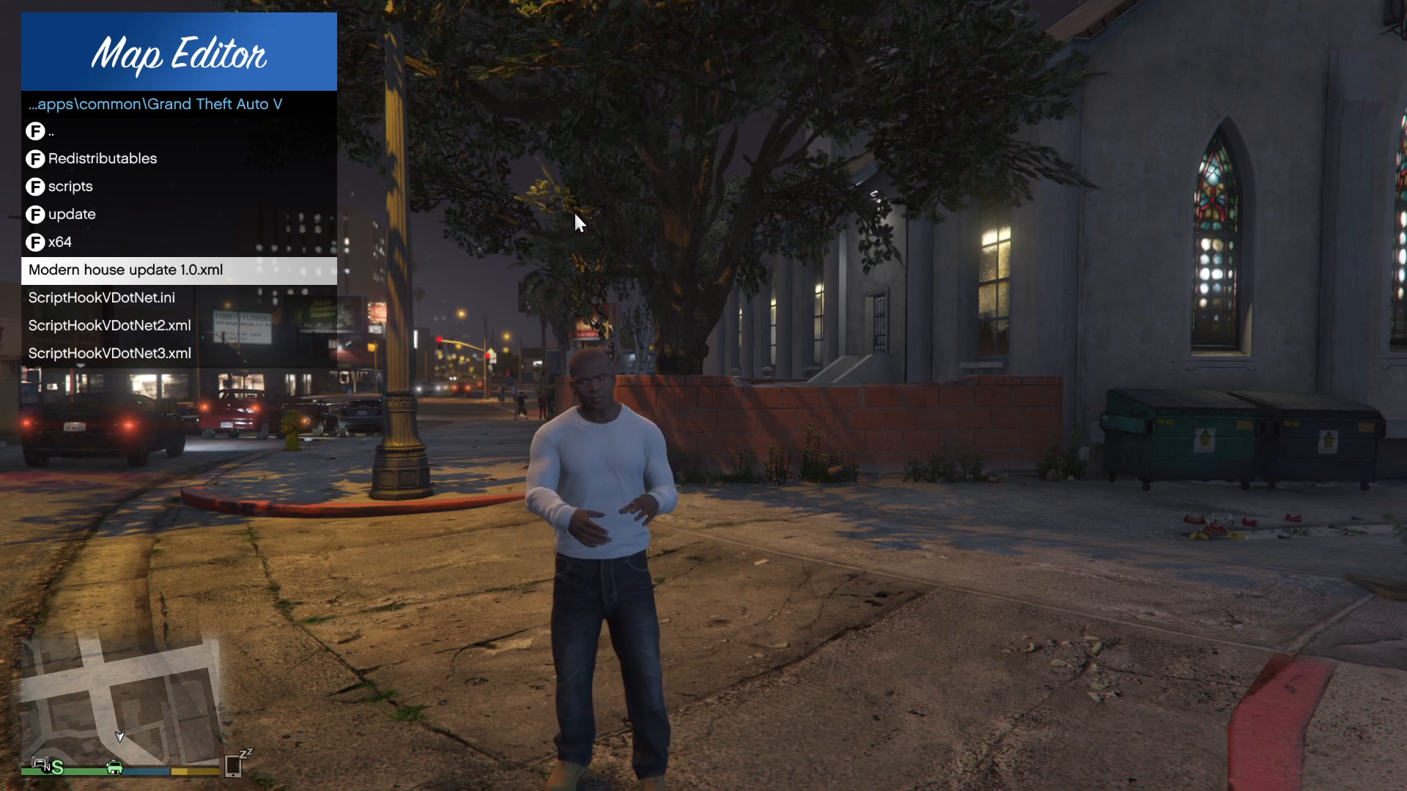
key(Return)
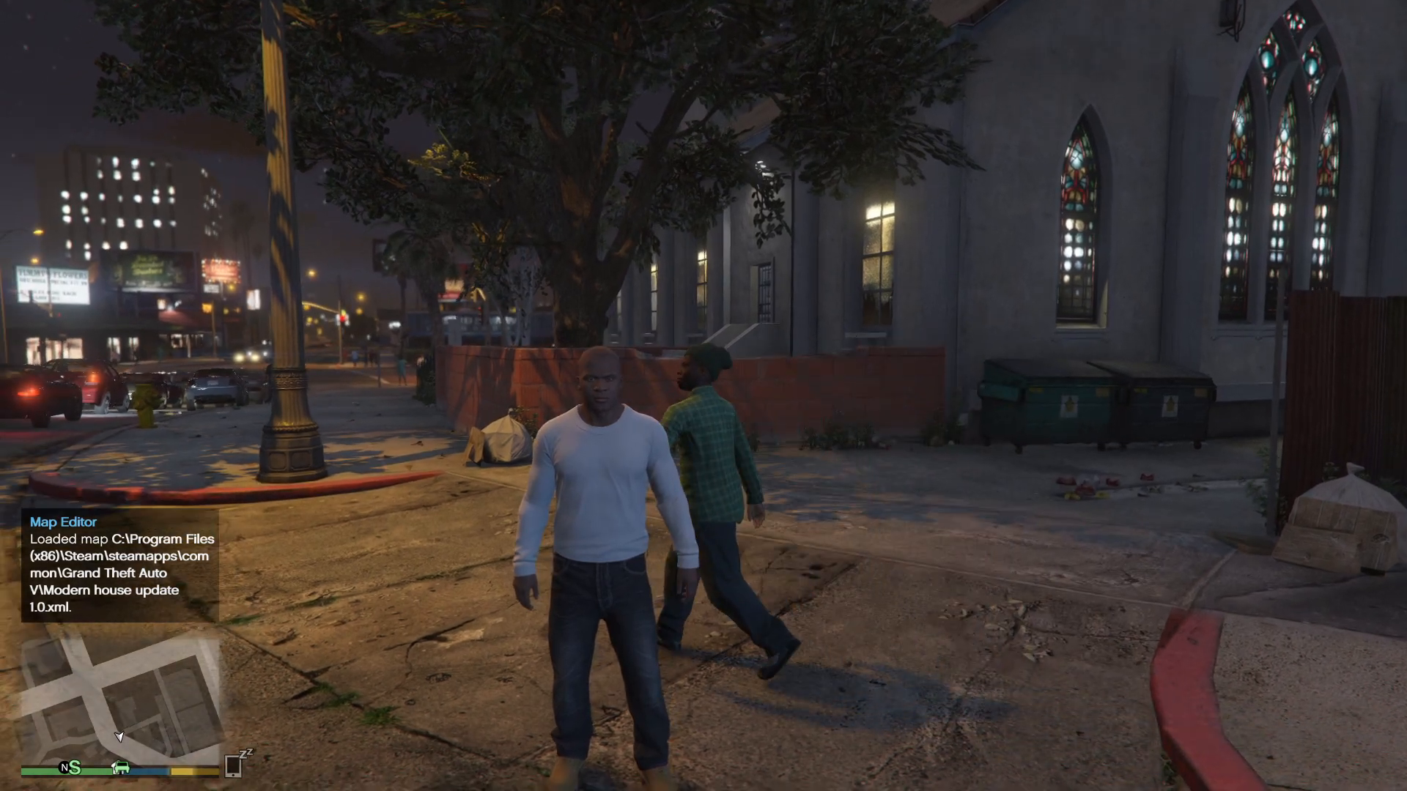
Examine the GWC and Golfing Society area on the game's full map, and return to the game
key(Escape)
click(684, 252)
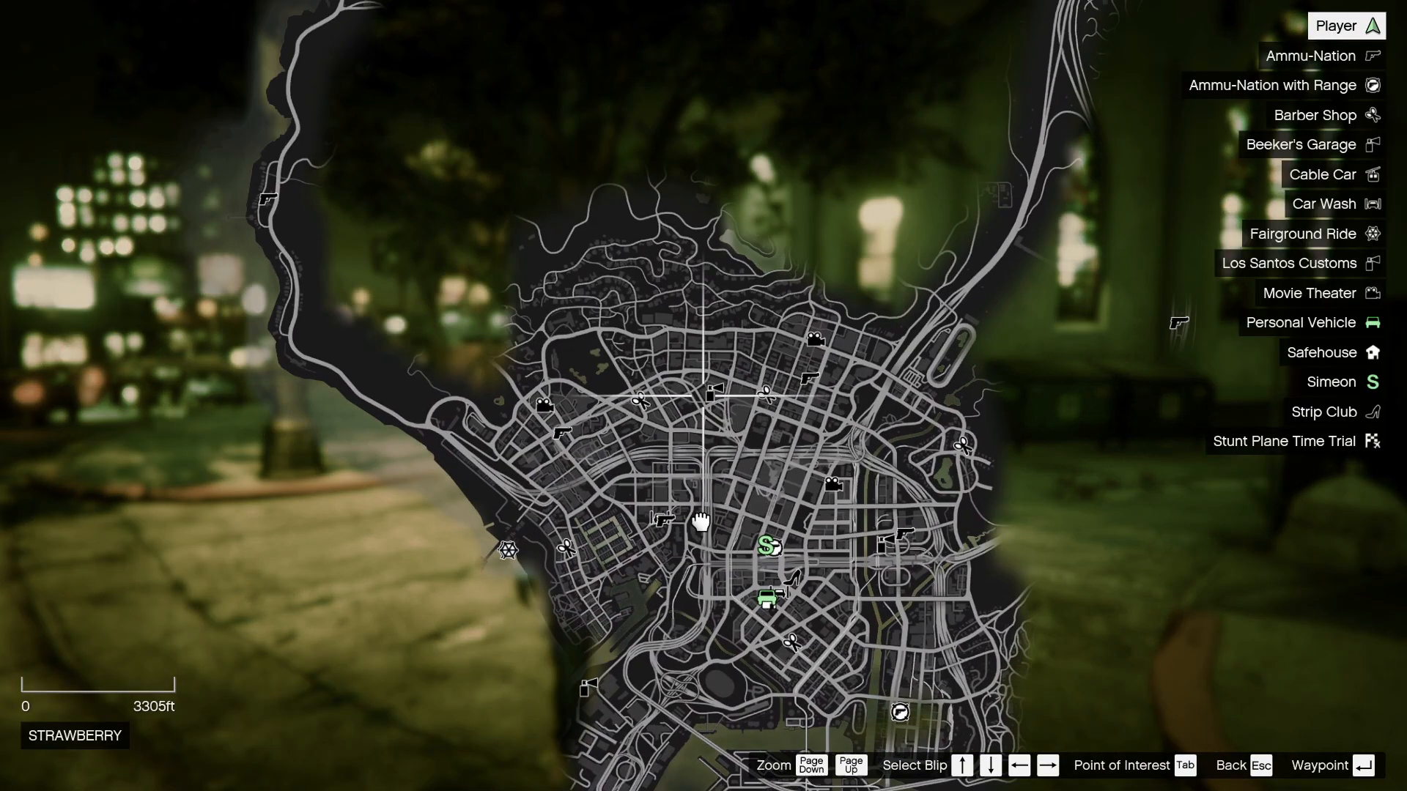
drag(803, 499, 857, 575)
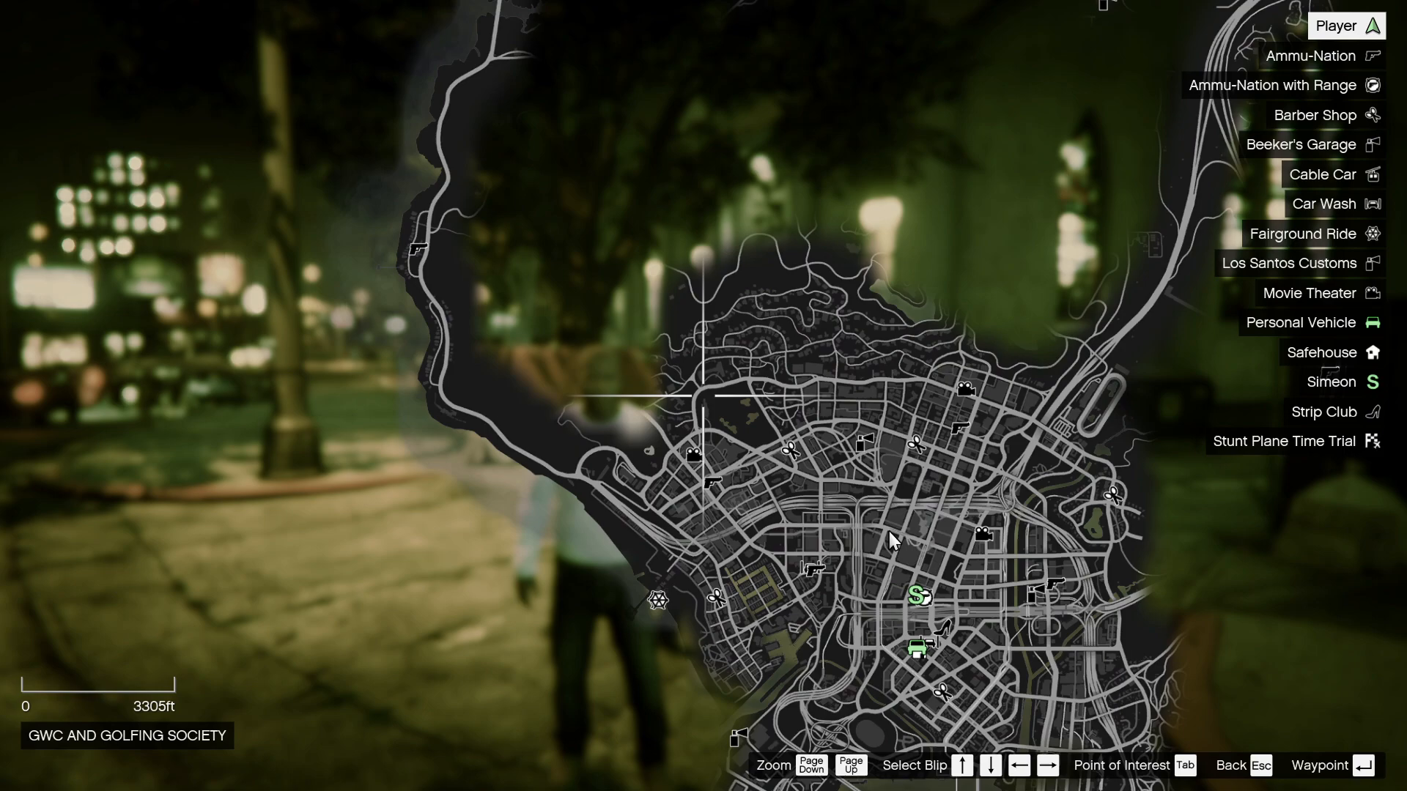
drag(798, 496, 700, 458)
key(Escape)
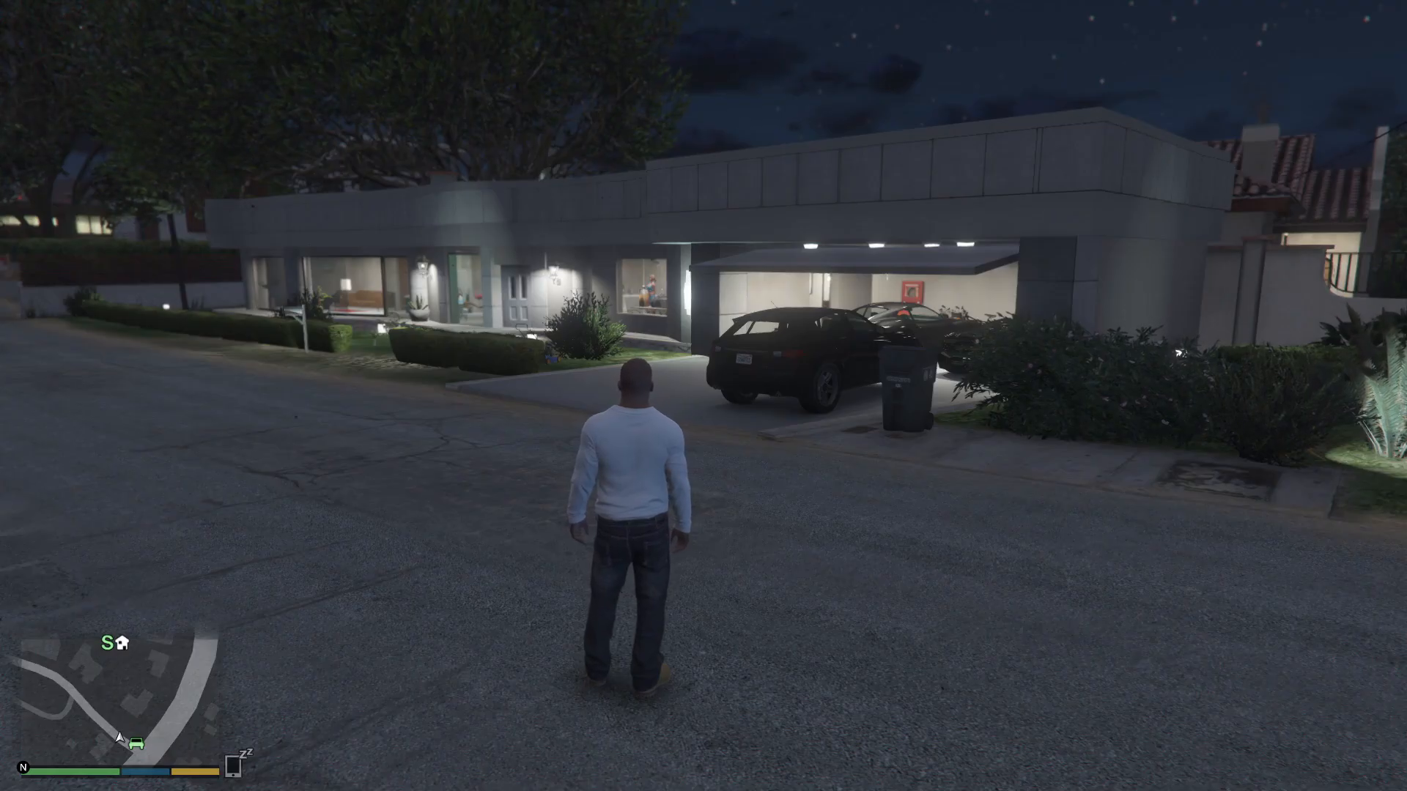
Run the character along the street toward the modern house to inspect it
key(w)
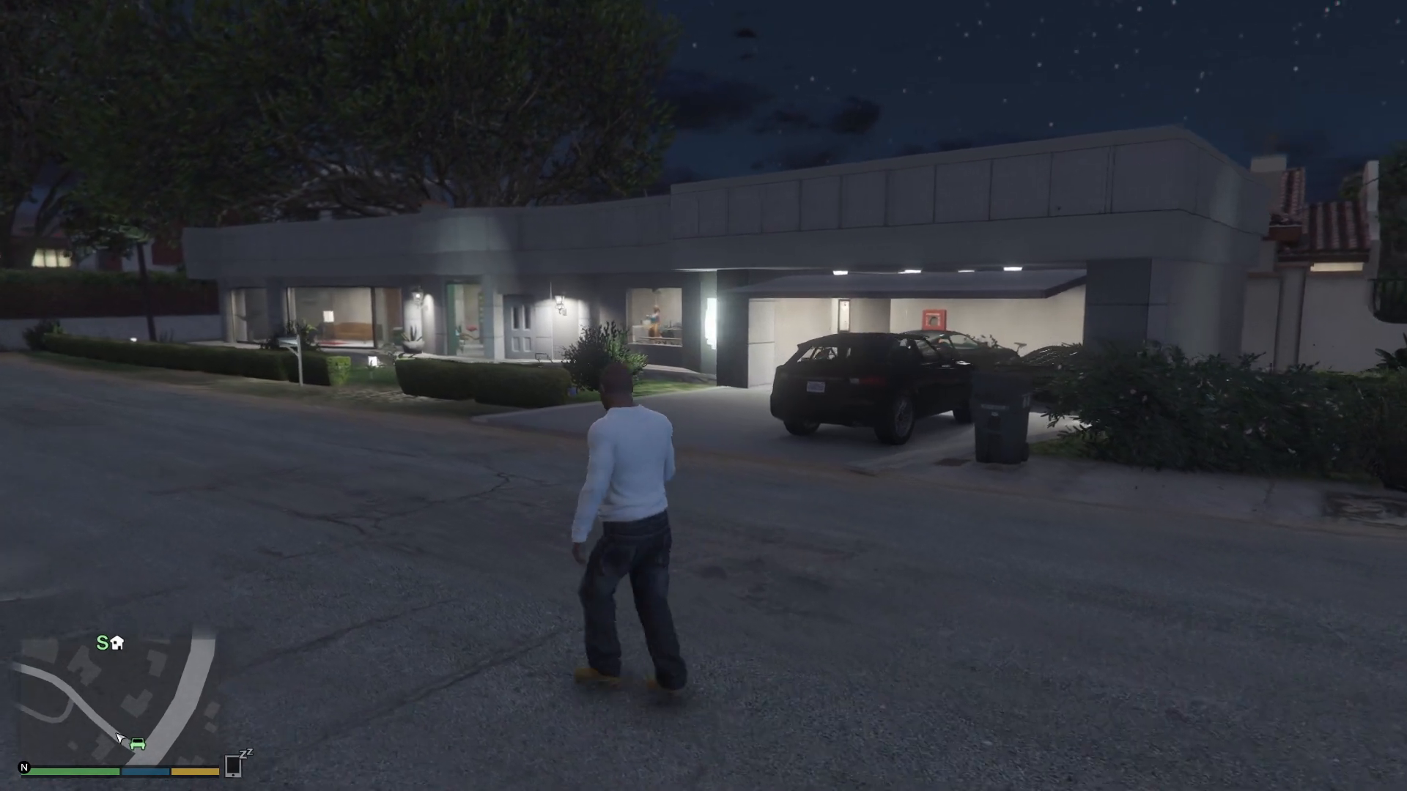
key(shift)
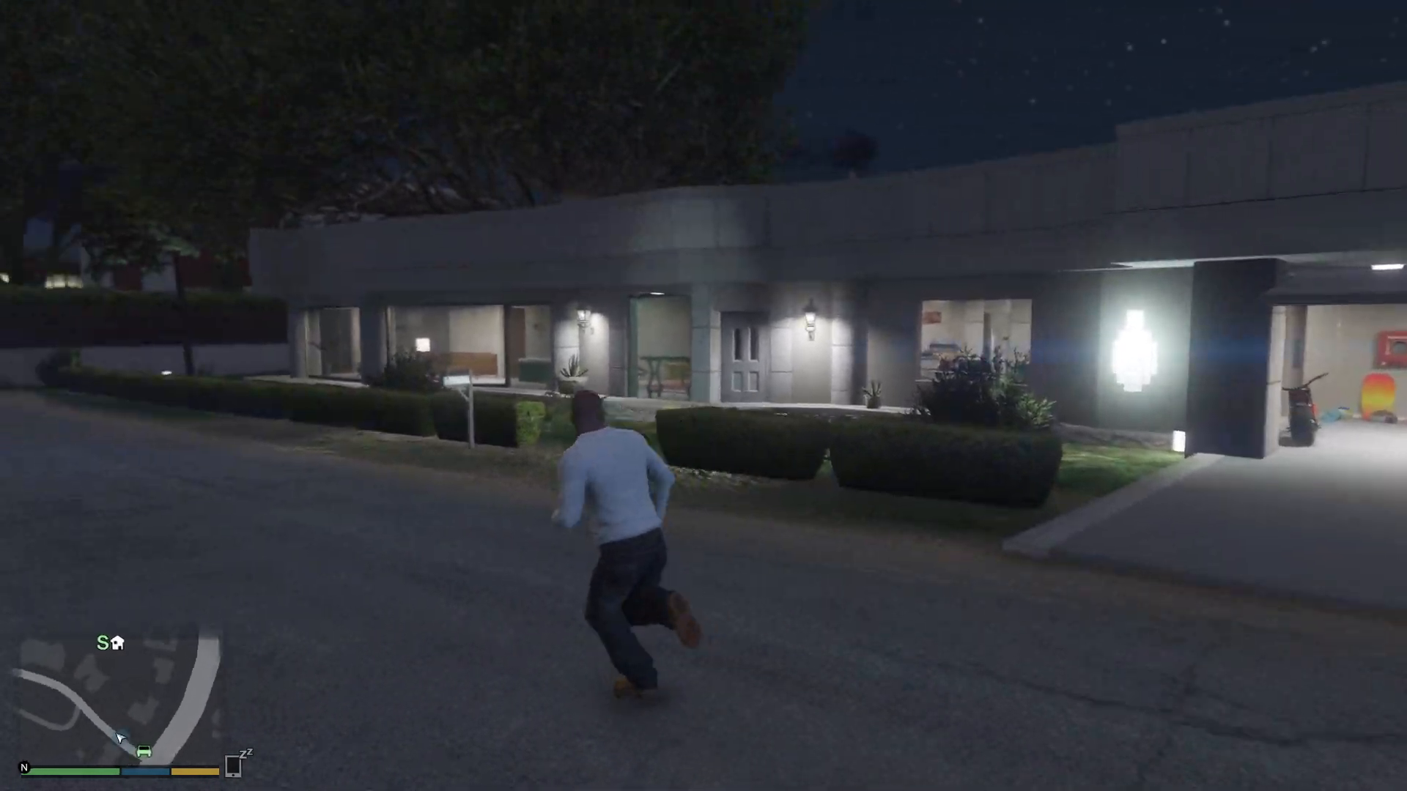